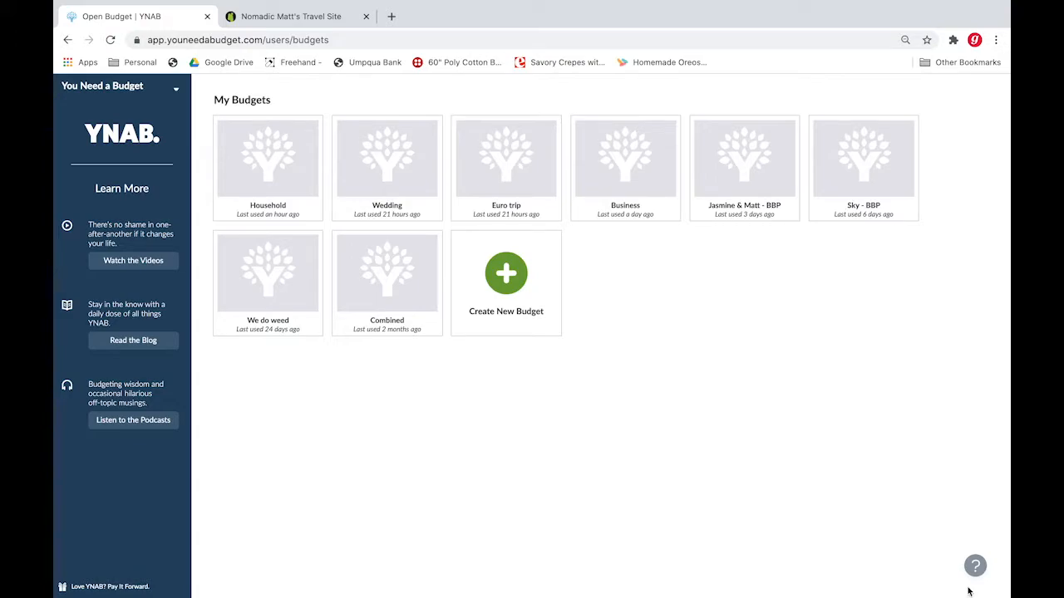
Step: Open the Euro trip budget's The Future account and reconcile it with a current balance of 1050
{"action": "left_click", "coordinate": [477, 191]}
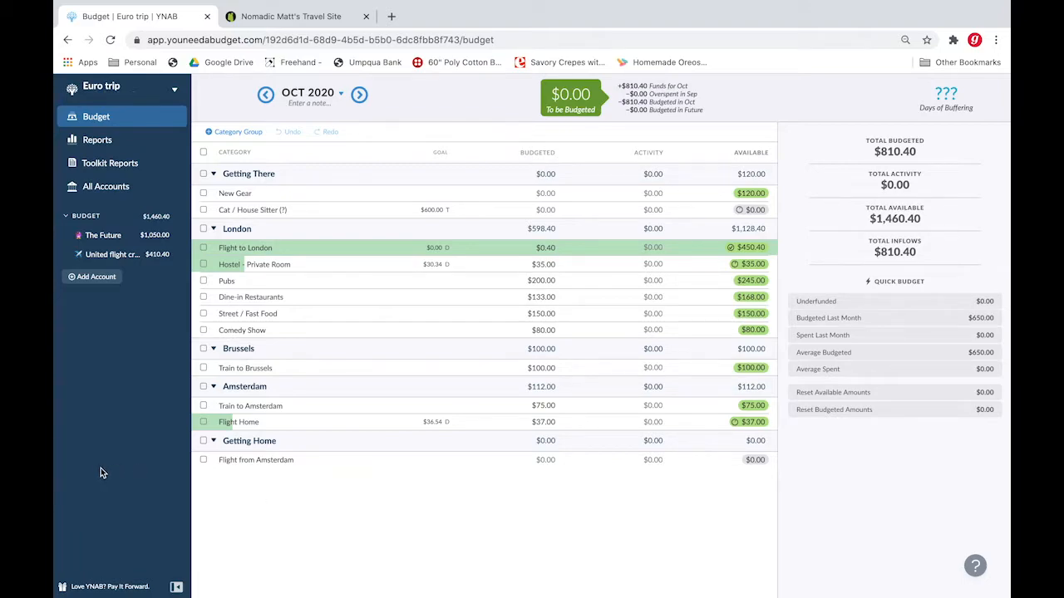
{"action": "left_click", "coordinate": [101, 237]}
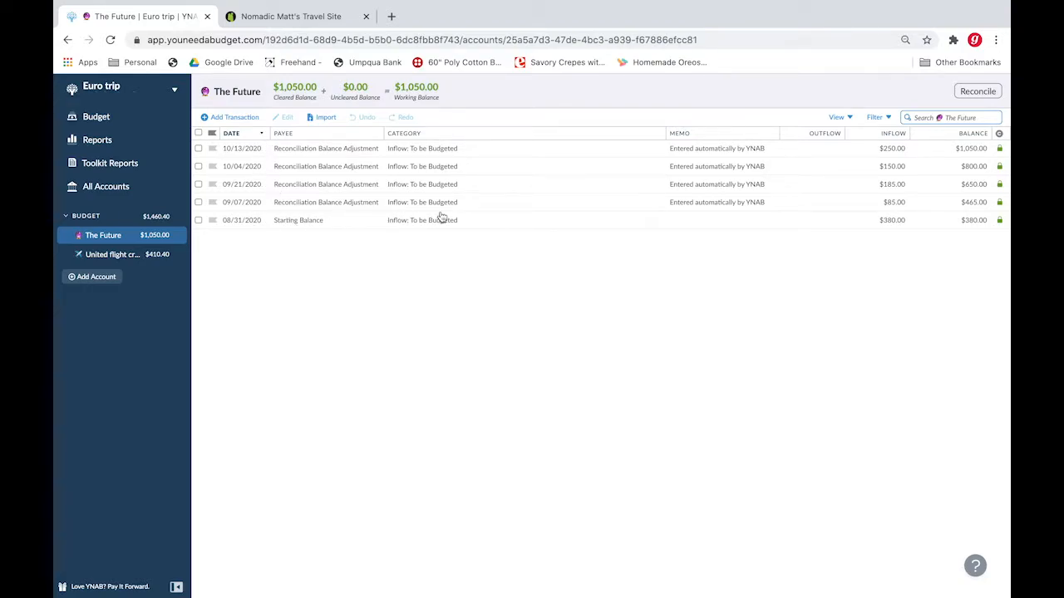
{"action": "left_click", "coordinate": [977, 93]}
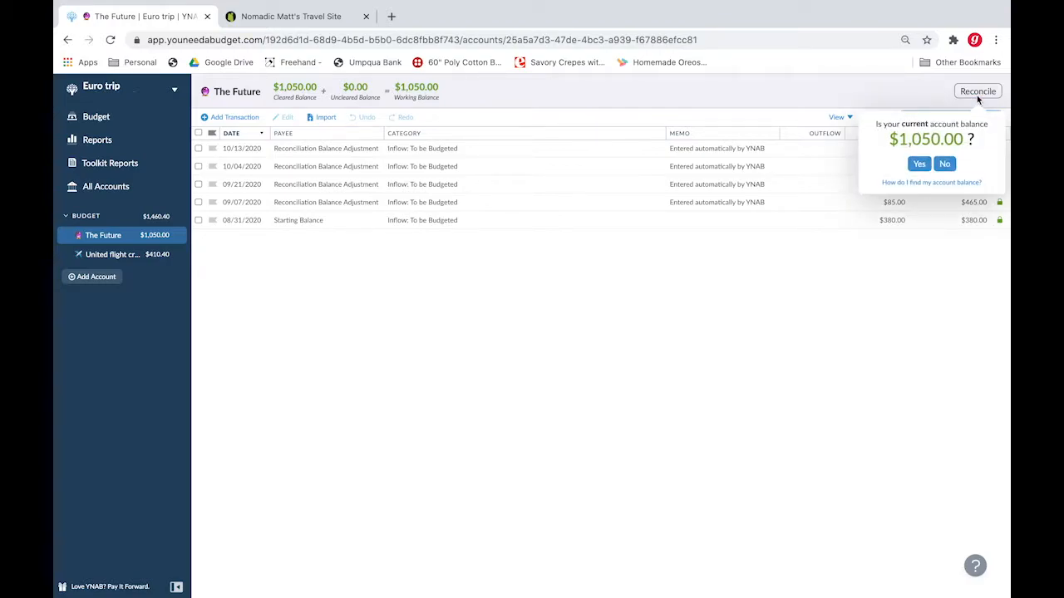
{"action": "left_click", "coordinate": [945, 165]}
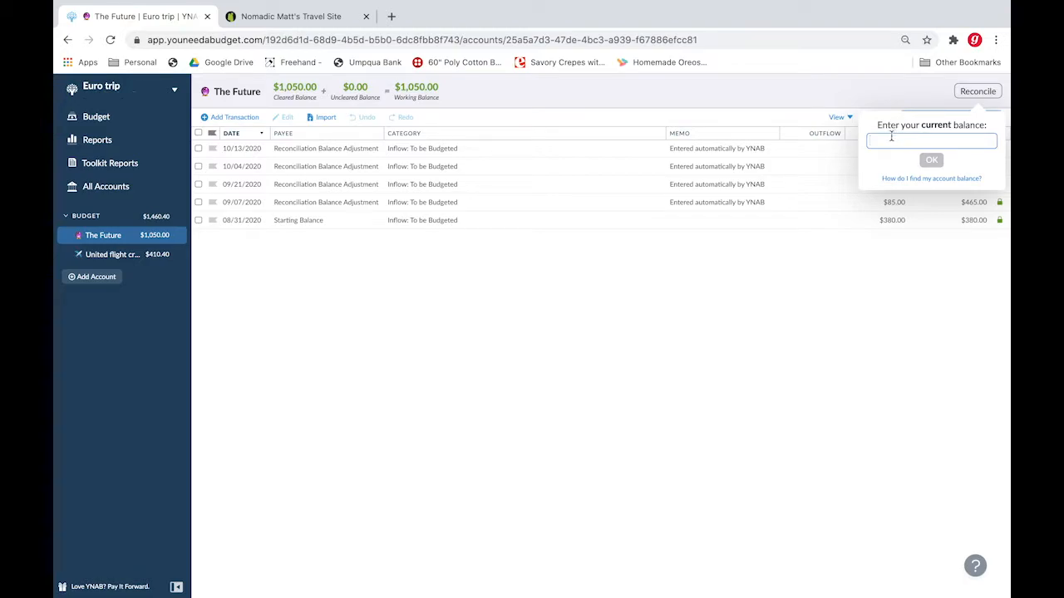
{"action": "type", "text": "1050"}
{"action": "left_click", "coordinate": [930, 160]}
{"action": "left_click", "coordinate": [935, 136]}
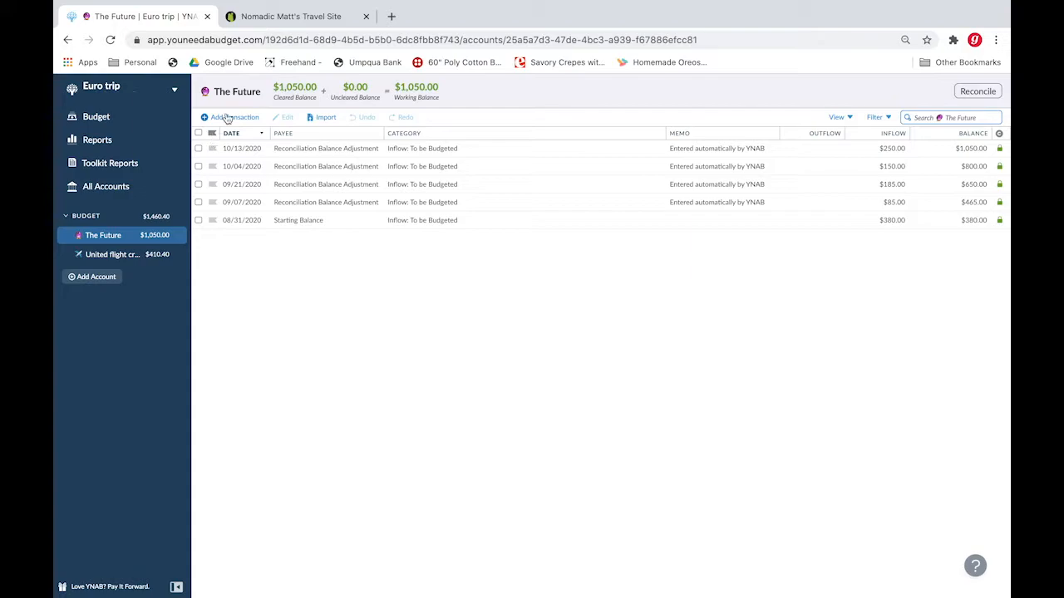
{"action": "left_click", "coordinate": [230, 119]}
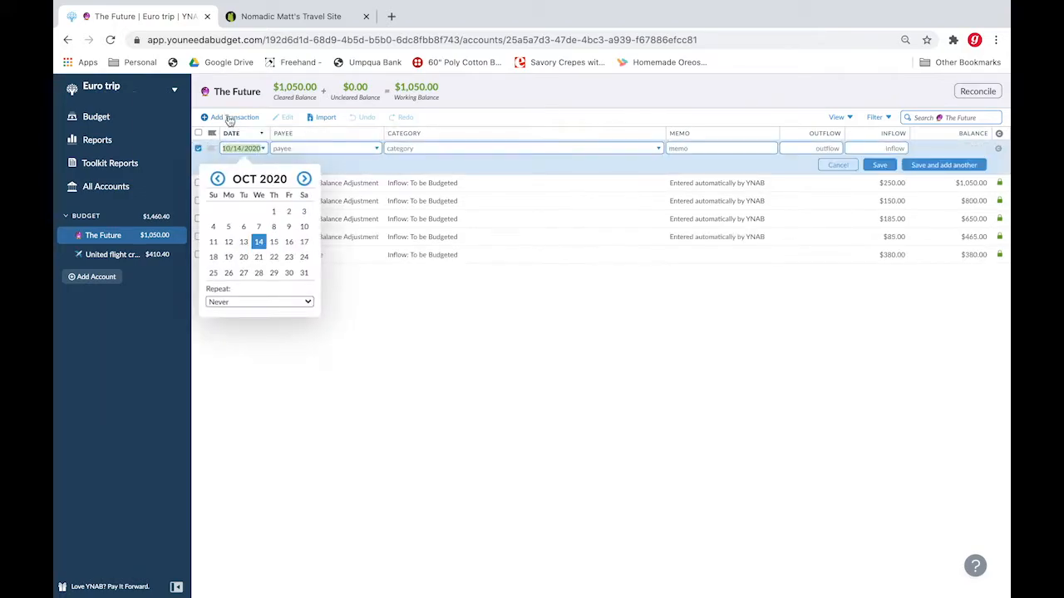
{"action": "left_click", "coordinate": [439, 304]}
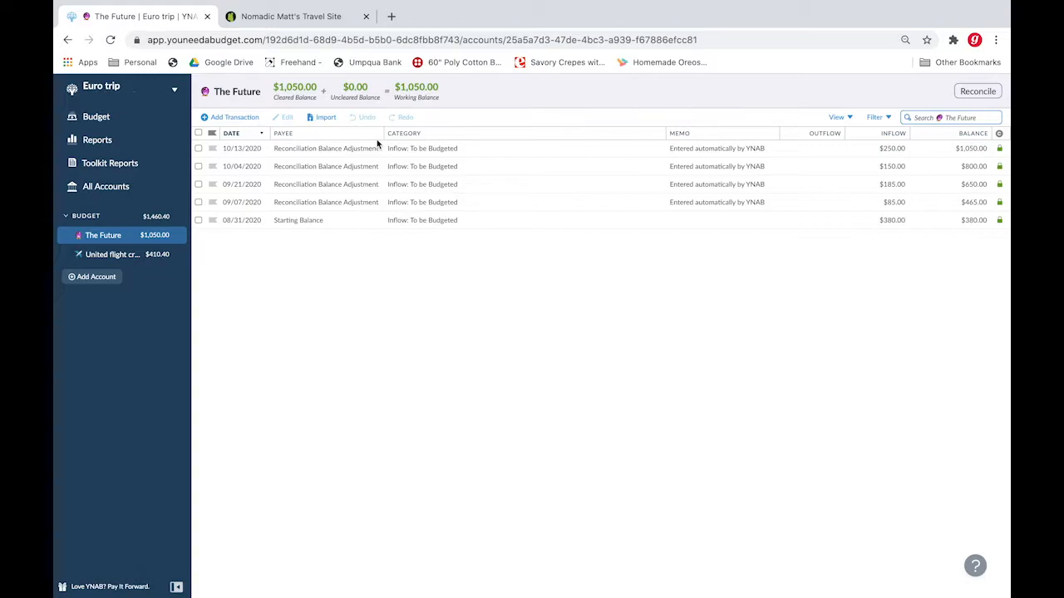
Step: Edit the starting balance transaction in the United flight credit account and divide its inflow by 2
{"action": "left_click", "coordinate": [101, 262]}
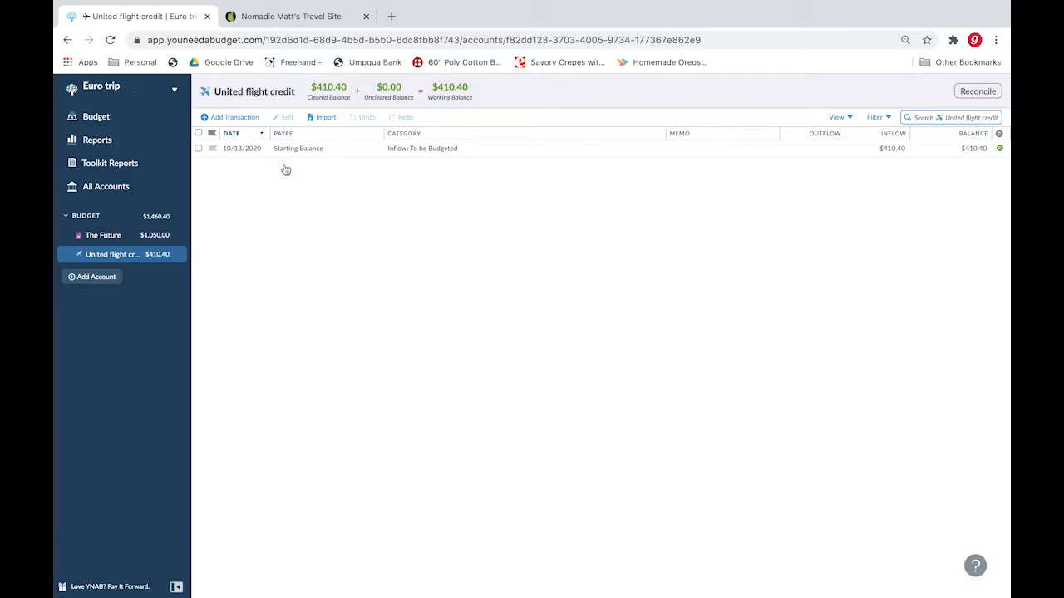
{"action": "left_click", "coordinate": [374, 152]}
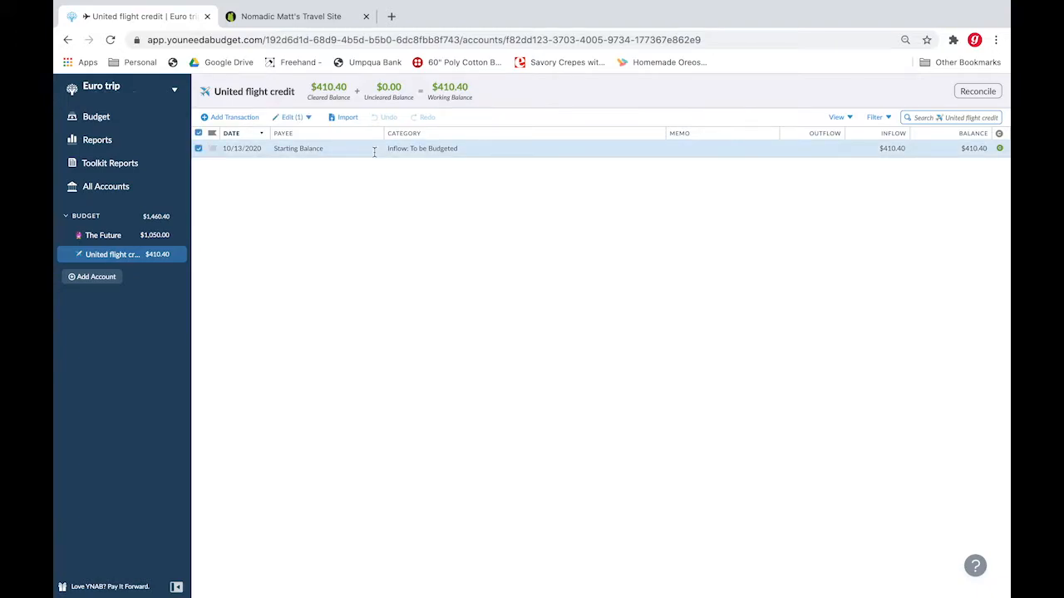
{"action": "left_click", "coordinate": [374, 151]}
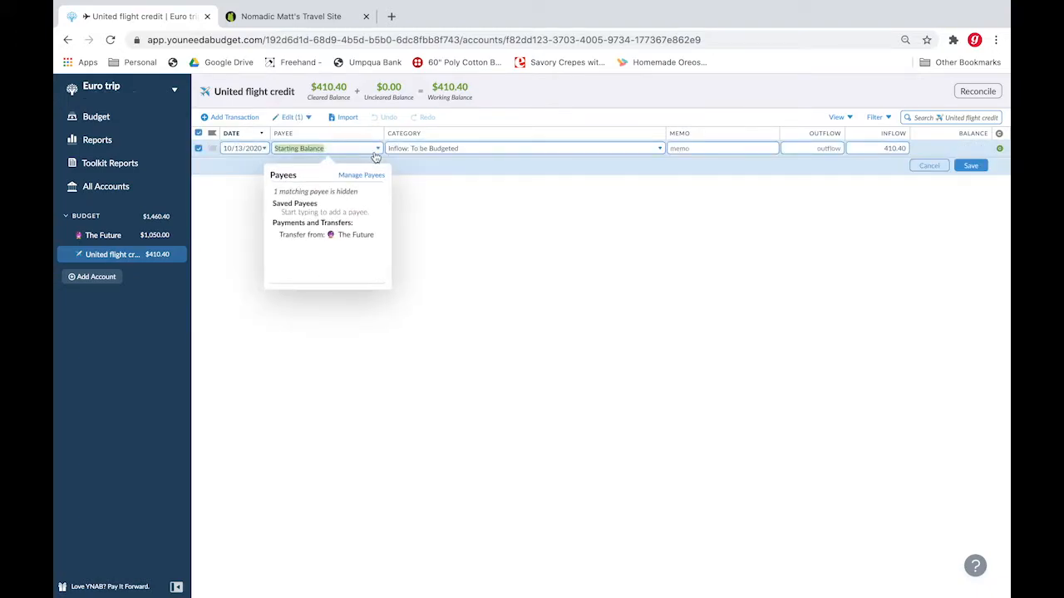
{"action": "left_click", "coordinate": [759, 148]}
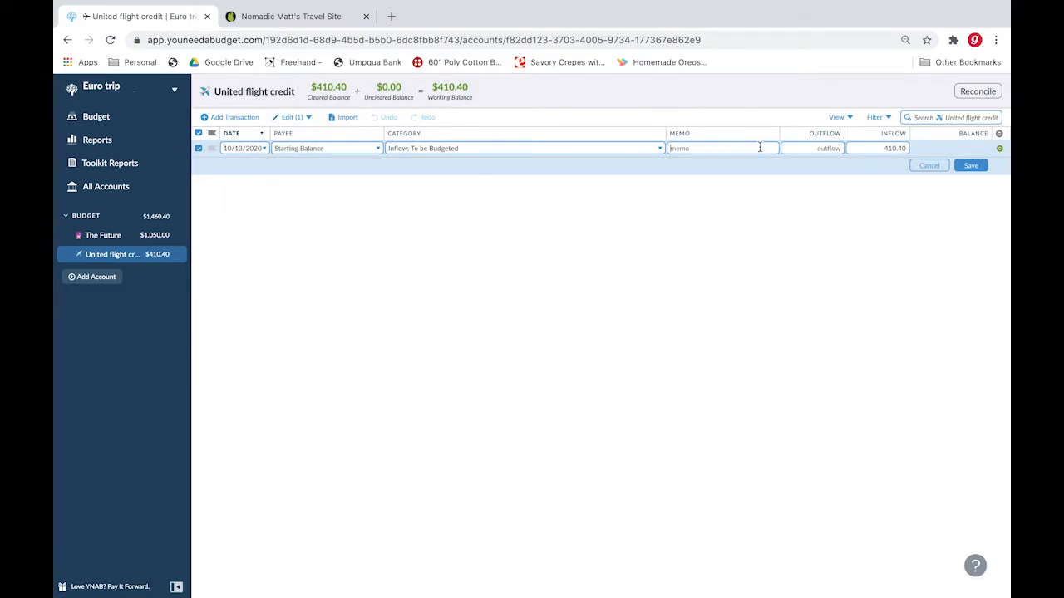
{"action": "left_click", "coordinate": [907, 148]}
{"action": "type", "text": "/2"}
Step: Add a memo giving the travel partner's name with "1/2 + My 1/2 = 410.4", save the transaction and reconcile the account
{"action": "key", "text": "shift+Tab"}
{"action": "key", "text": "shift+Tab"}
{"action": "type", "text": "For"}
{"action": "type", "text": "rest"}
{"action": "type", "text": " 1/2"}
{"action": "type", "text": " +"}
{"action": "type", "text": " Grace"}
{"action": "key", "text": "BackSpace"}
{"action": "key", "text": "BackSpace"}
{"action": "key", "text": "BackSpace"}
{"action": "type", "text": "My 1/2 = 410.4"}
{"action": "left_click", "coordinate": [971, 166]}
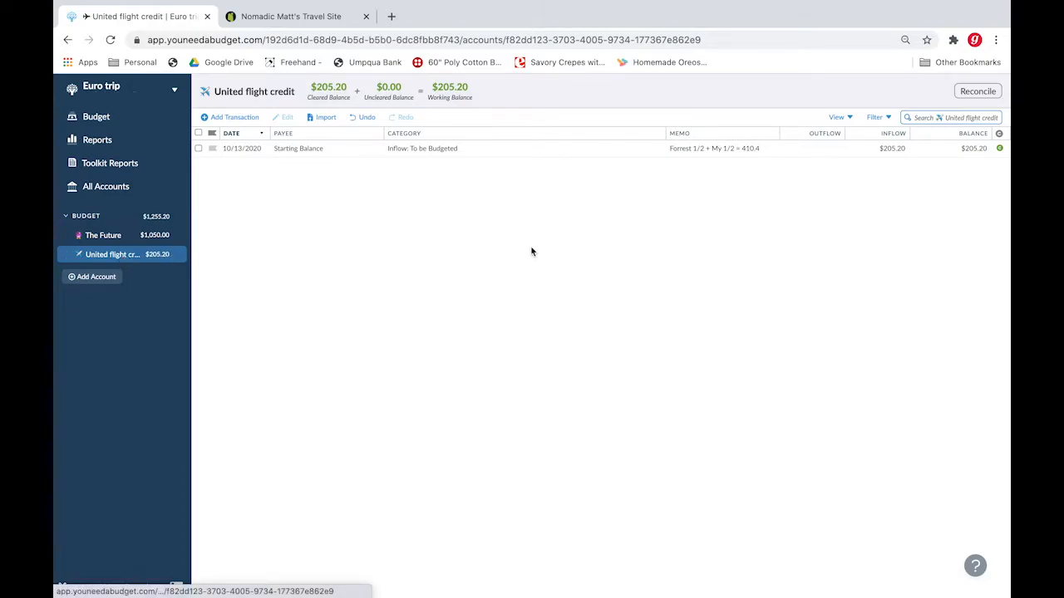
{"action": "left_click", "coordinate": [976, 92]}
{"action": "left_click", "coordinate": [915, 166]}
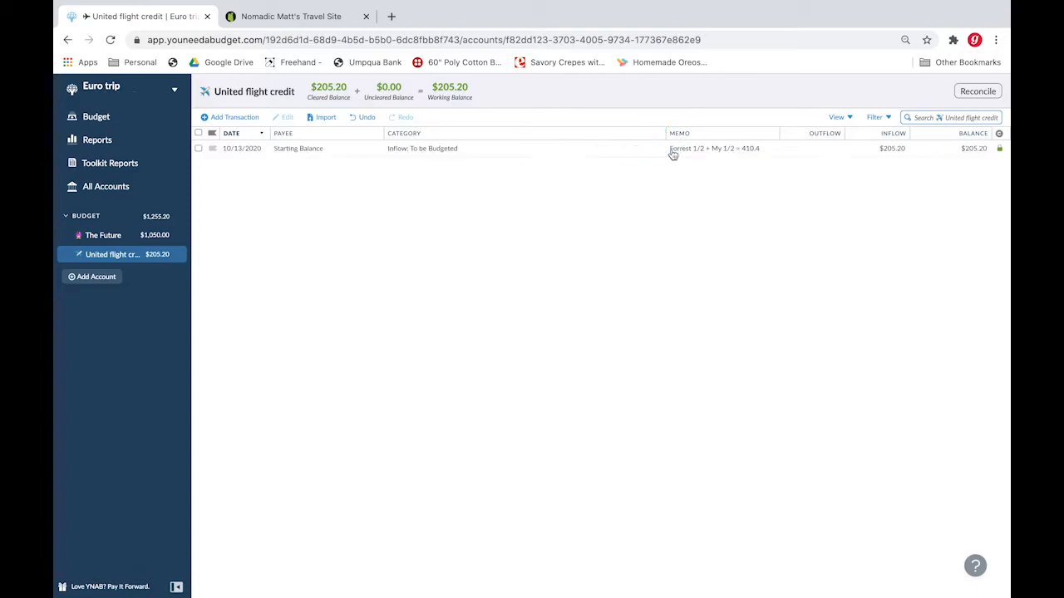
Step: Cover the October 2020 overbudgeting with money from the Flight to London category, and collapse the sidebar
{"action": "left_click", "coordinate": [107, 121]}
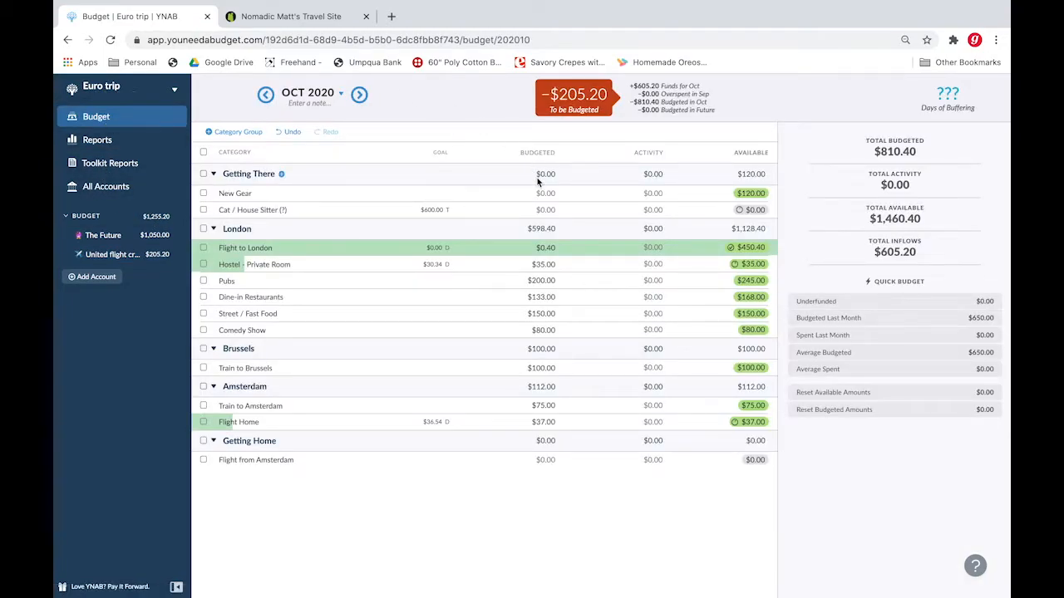
{"action": "left_click", "coordinate": [577, 103]}
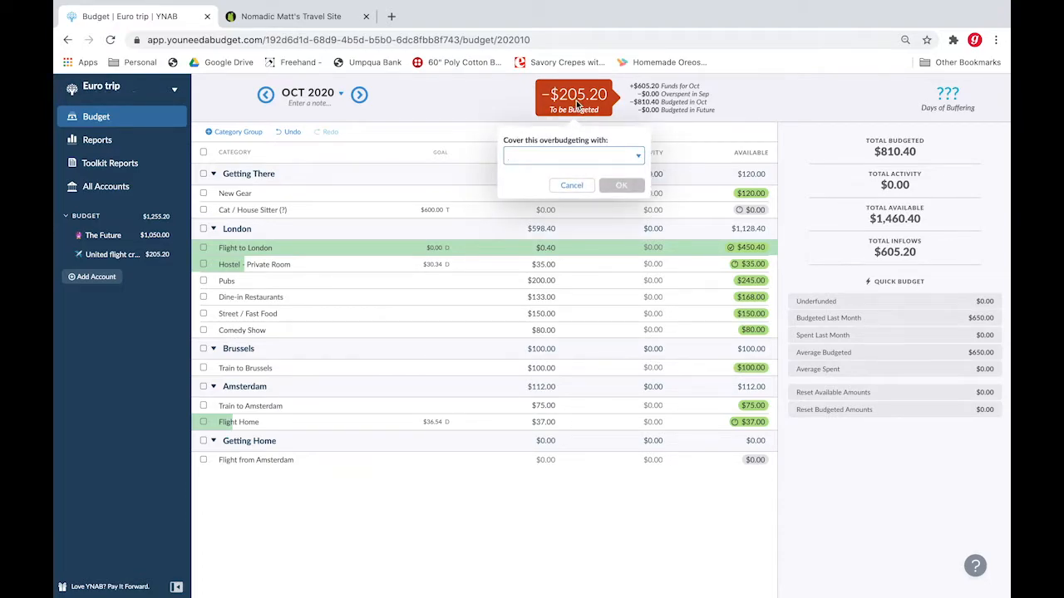
{"action": "type", "text": "fli"}
{"action": "key", "text": "Down"}
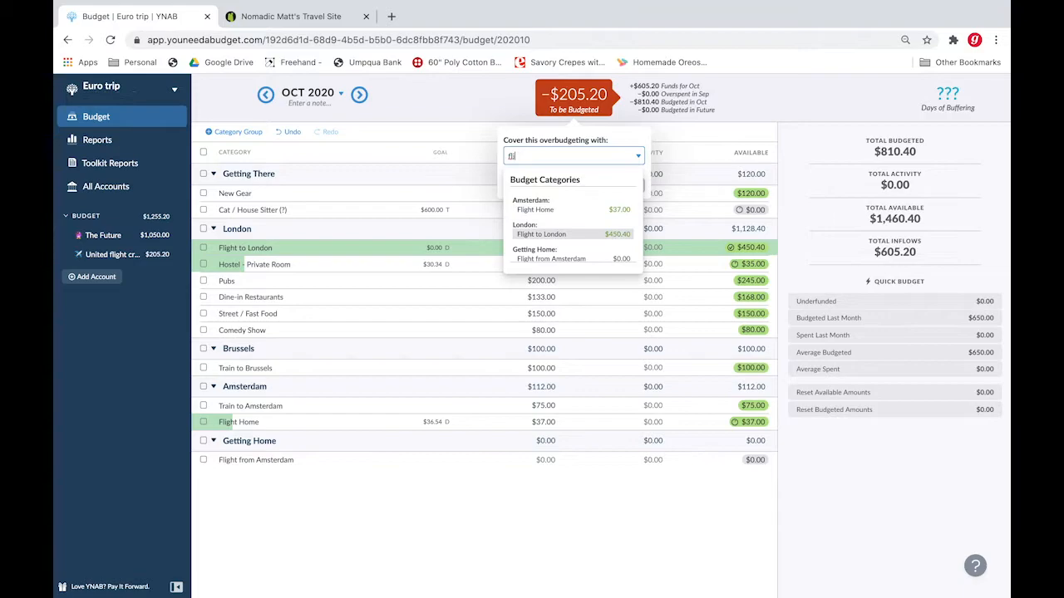
{"action": "key", "text": "Return"}
{"action": "key", "text": "Return"}
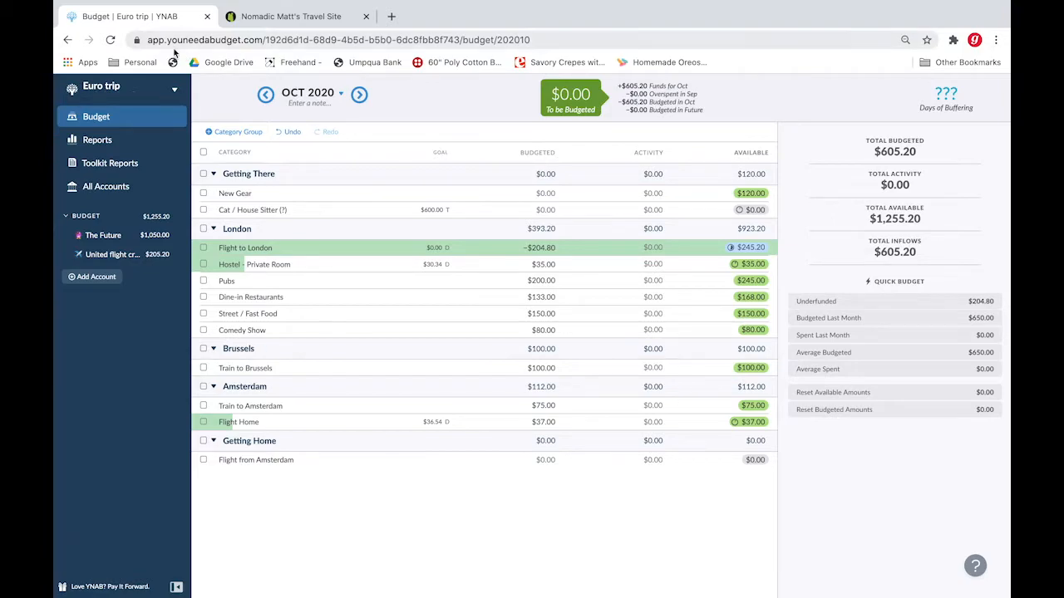
{"action": "left_click", "coordinate": [177, 587]}
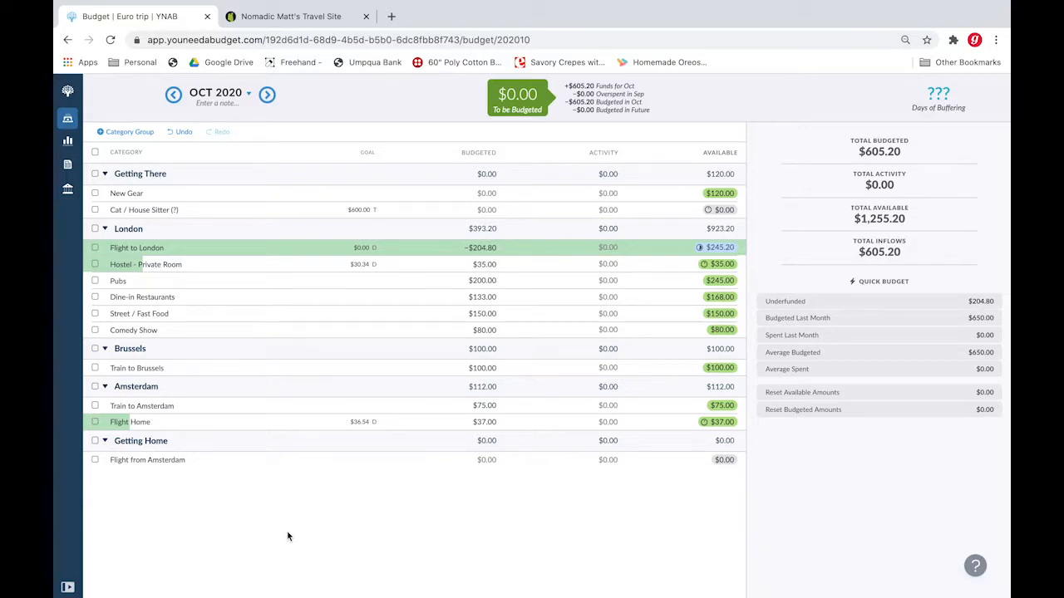
Step: Review the details of New Gear, Cat / House Sitter and Flight to London, and check the November 2020 budget
{"action": "left_click", "coordinate": [200, 194]}
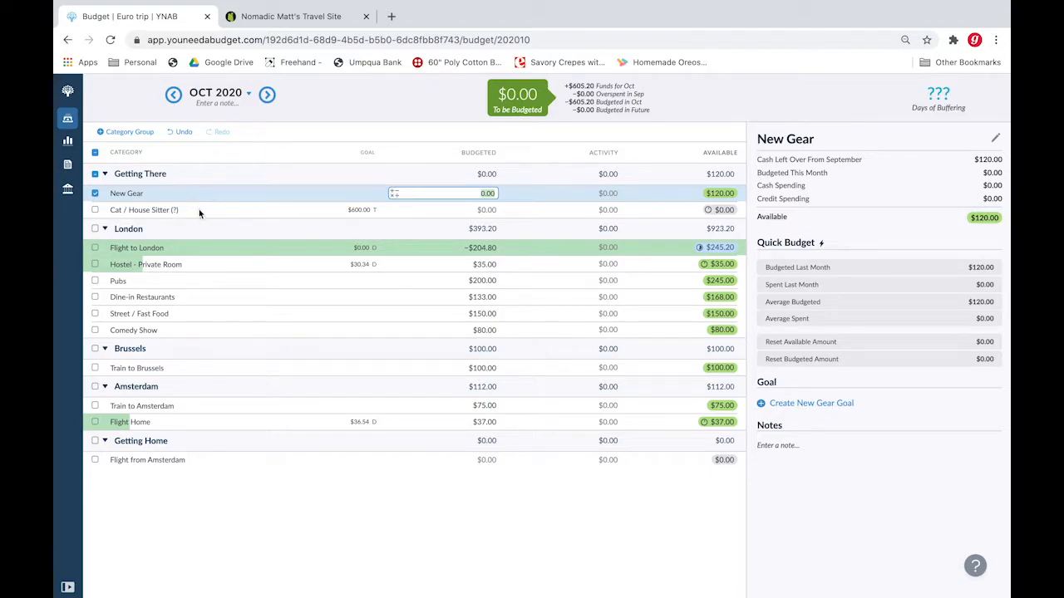
{"action": "left_click", "coordinate": [199, 211]}
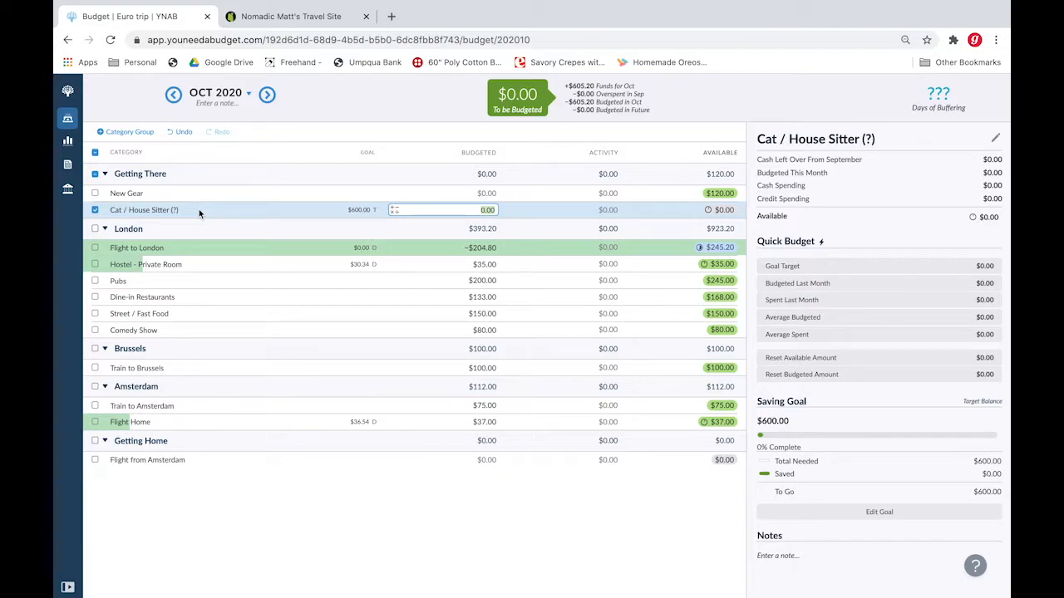
{"action": "left_click", "coordinate": [176, 251]}
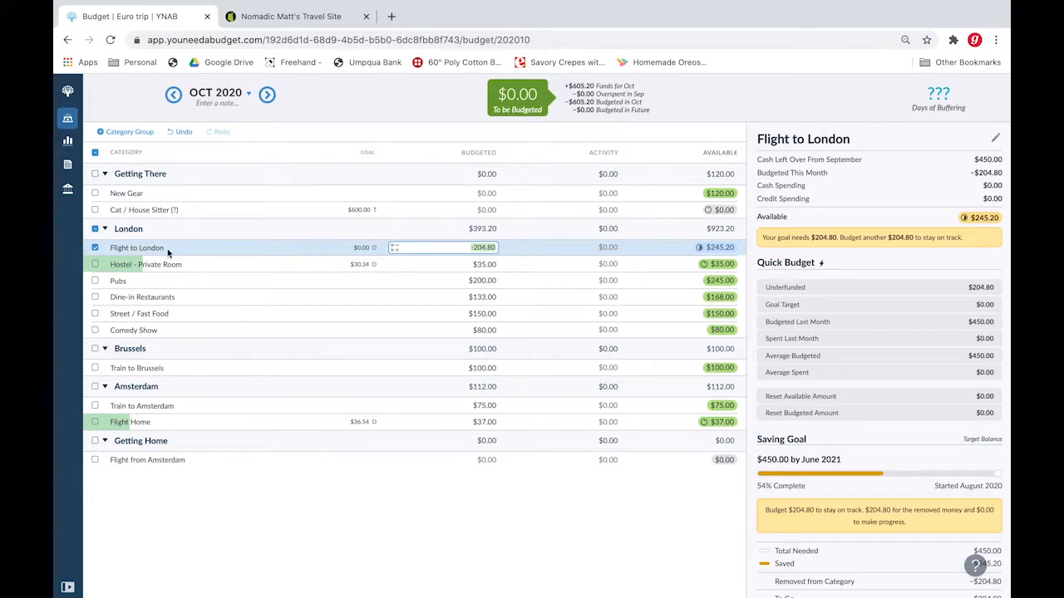
{"action": "left_click", "coordinate": [97, 248]}
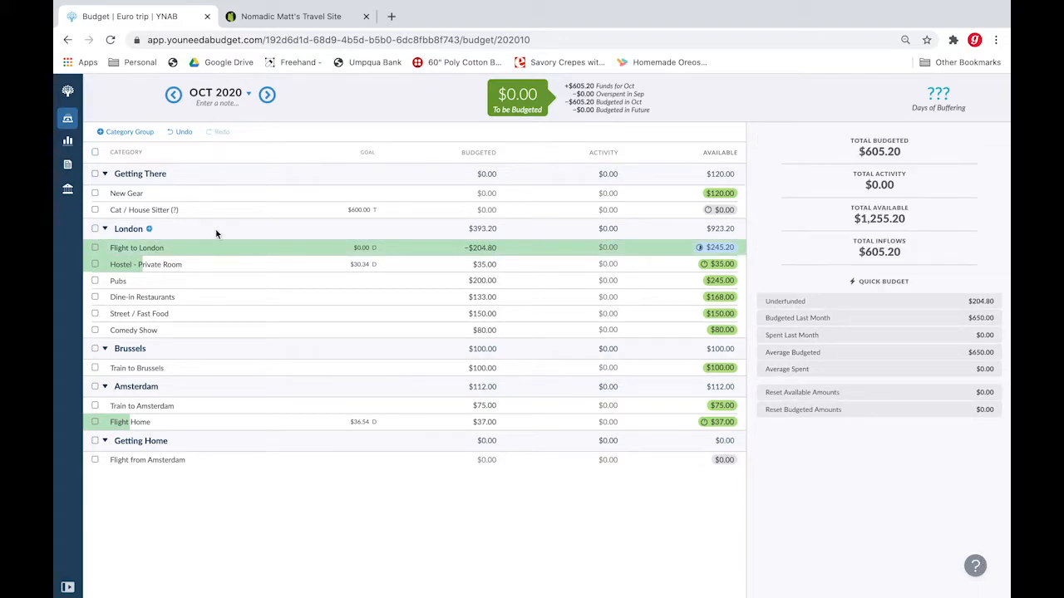
{"action": "left_click", "coordinate": [264, 94]}
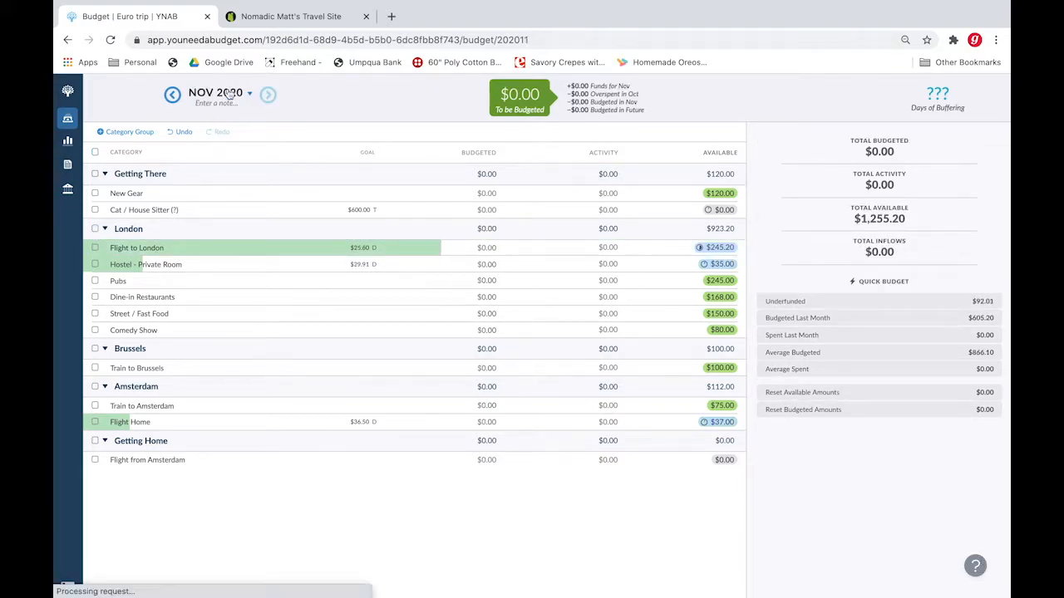
{"action": "left_click", "coordinate": [174, 94]}
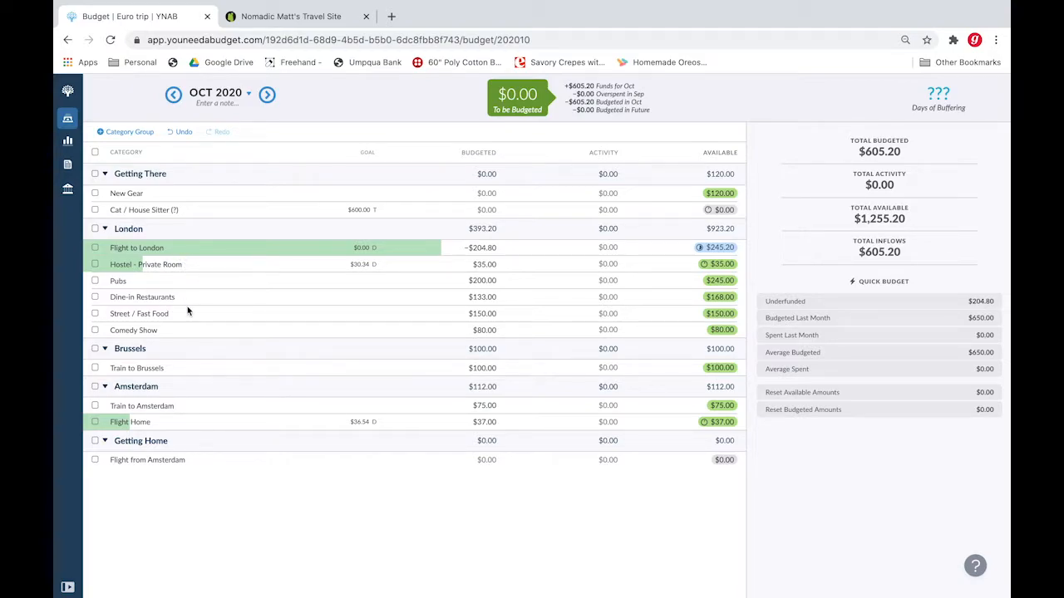
Step: Examine the October budget details for Pubs, Dine-in Restaurants, Street / Fast Food and Comedy Show in the London group
{"action": "left_click", "coordinate": [188, 284]}
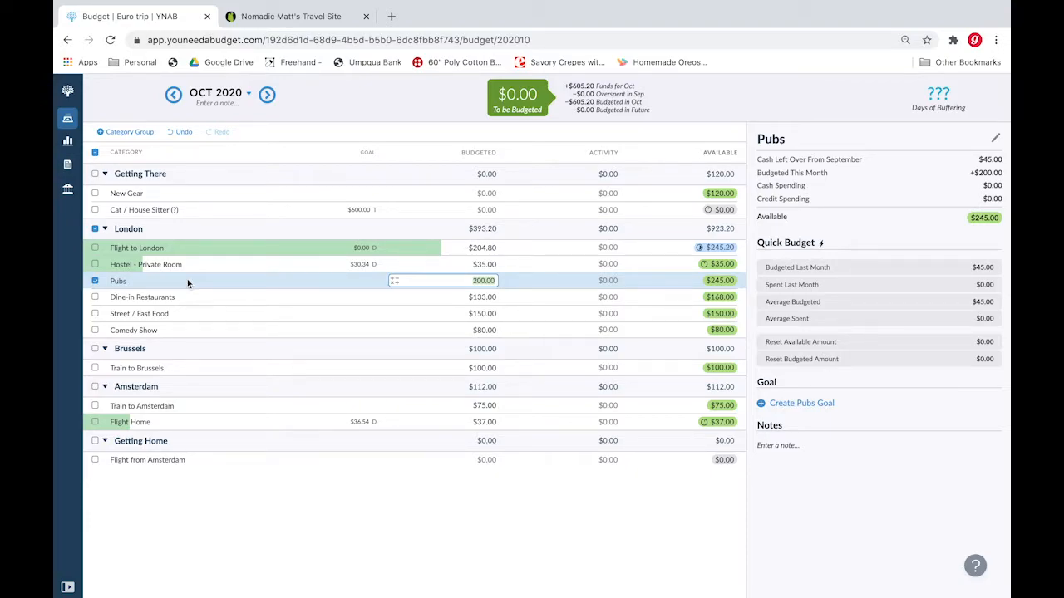
{"action": "left_click", "coordinate": [199, 301]}
{"action": "left_click", "coordinate": [184, 282]}
{"action": "left_click", "coordinate": [182, 296]}
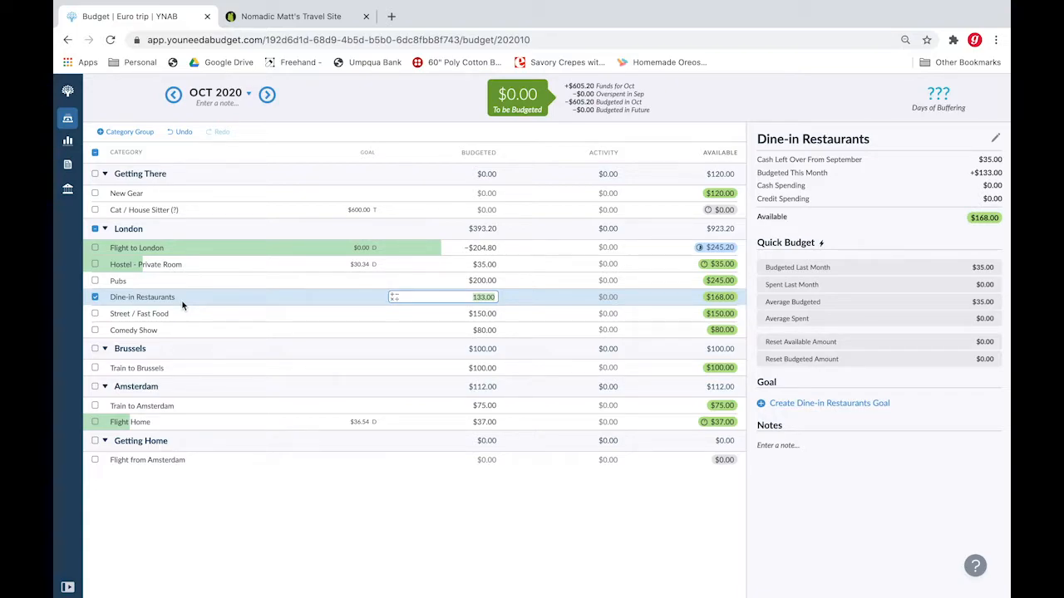
{"action": "left_click", "coordinate": [174, 314]}
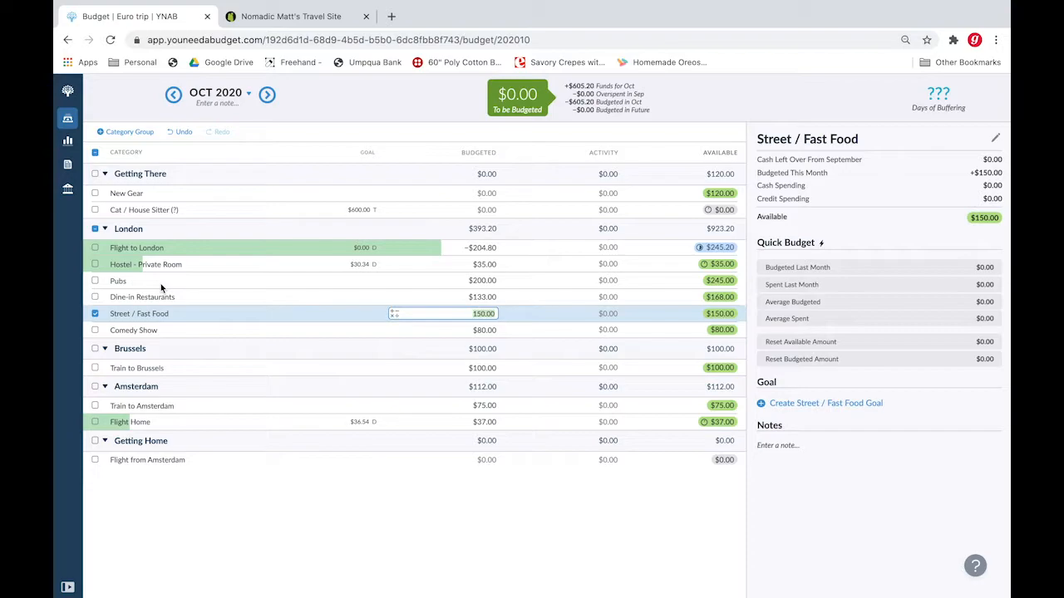
{"action": "left_click", "coordinate": [166, 336]}
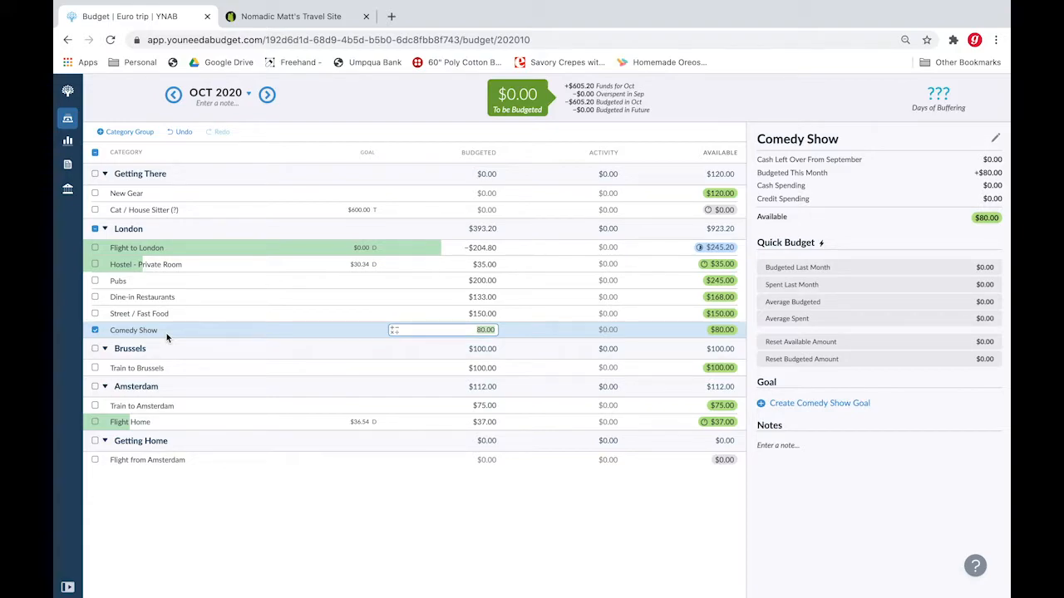
{"action": "left_click", "coordinate": [95, 330]}
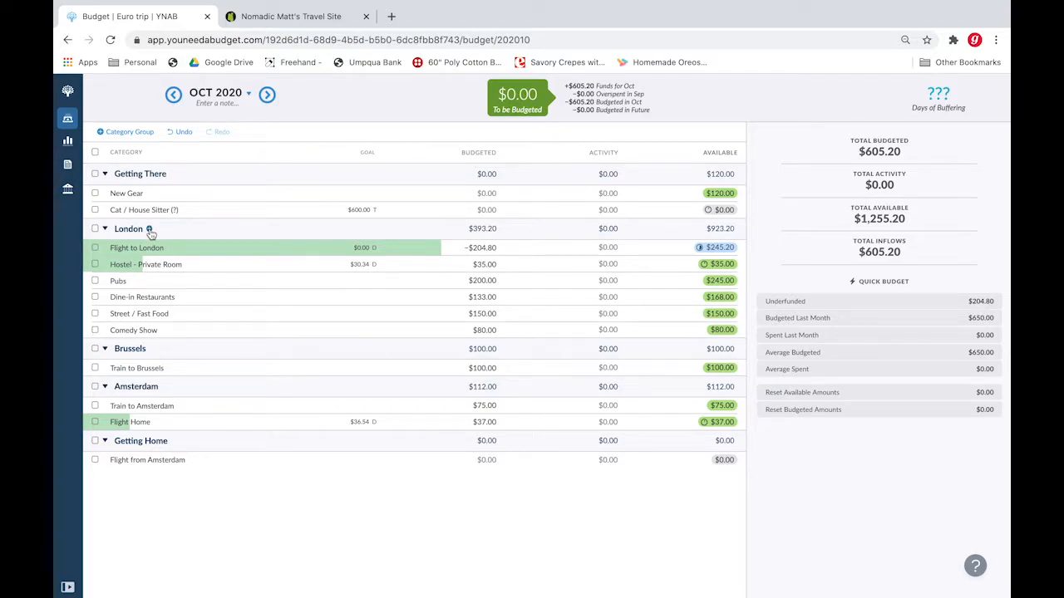
Step: Add a Museum Entry category to the London group
{"action": "left_click", "coordinate": [150, 230]}
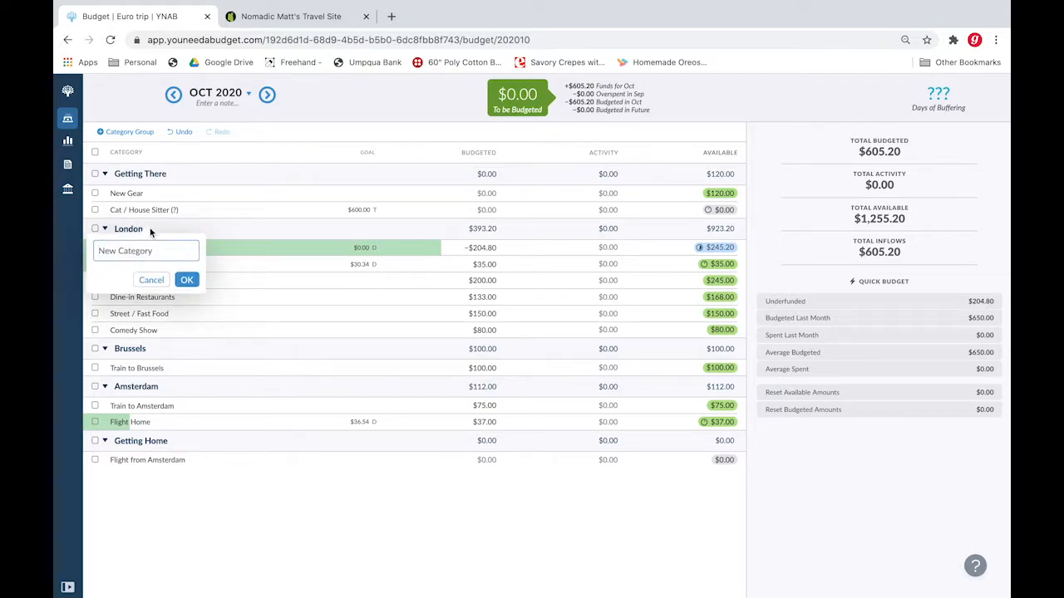
{"action": "type", "text": "Museum"}
{"action": "type", "text": "Entry"}
{"action": "left_click", "coordinate": [187, 282]}
Step: Add a category named Walking Tour Tip to the London group
{"action": "left_click", "coordinate": [150, 233]}
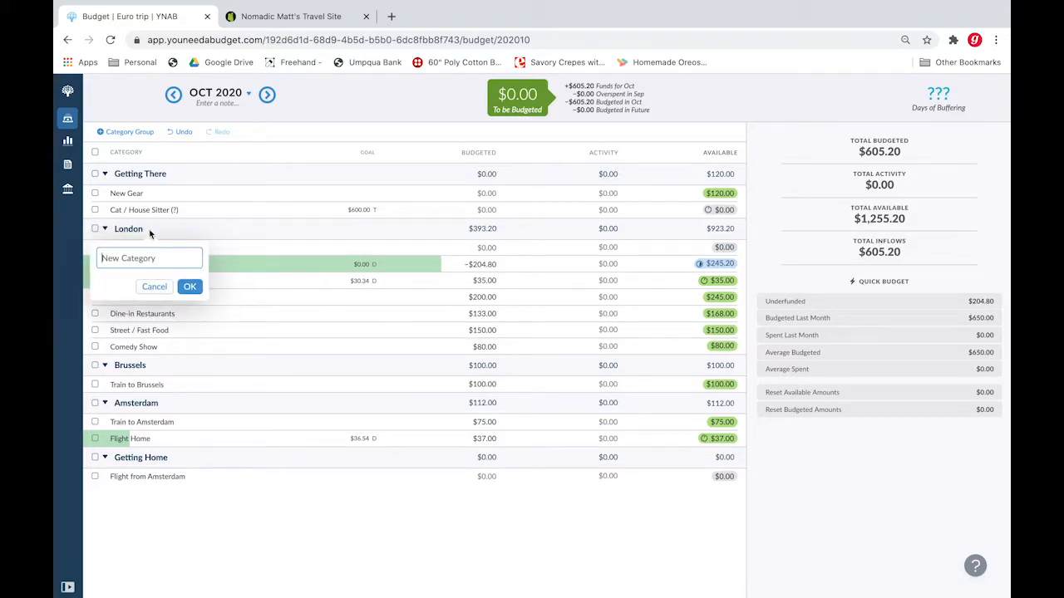
{"action": "type", "text": "Walking Tour tip"}
{"action": "key", "text": "BackSpace"}
{"action": "key", "text": "BackSpace"}
{"action": "key", "text": "BackSpace"}
{"action": "type", "text": "Tip"}
{"action": "left_click", "coordinate": [193, 289]}
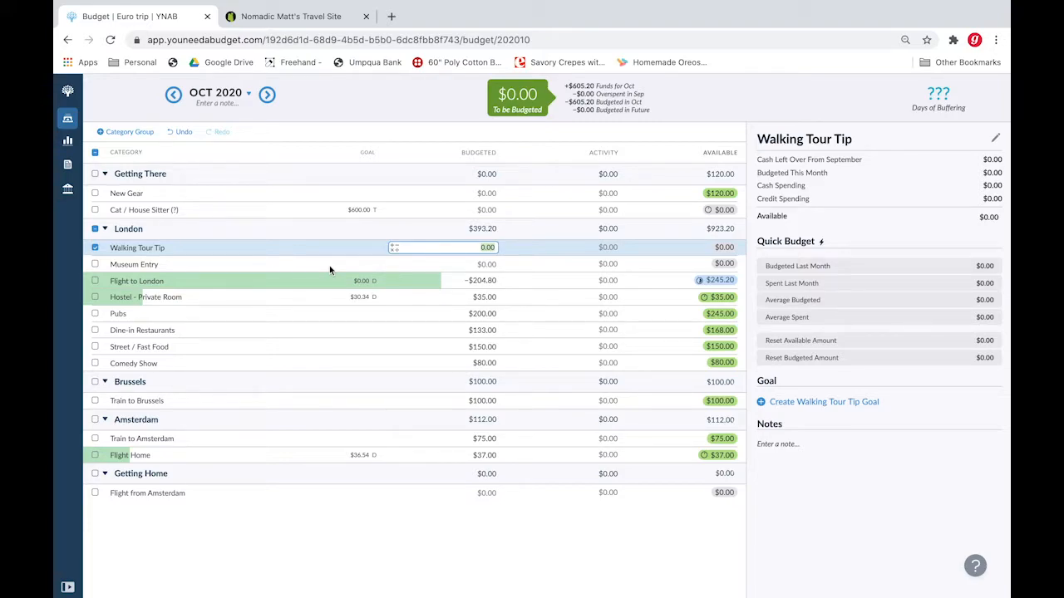
Step: Try budgeting $10 for Walking Tour Tip in October, and clear the amount again
{"action": "type", "text": "10"}
{"action": "left_click", "coordinate": [479, 266]}
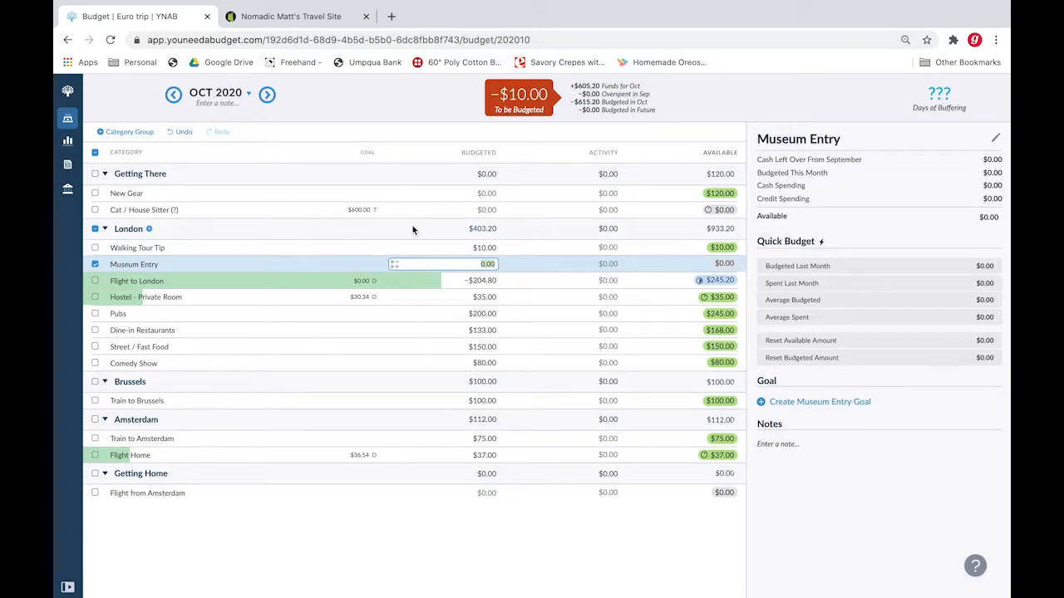
{"action": "left_click", "coordinate": [491, 246]}
{"action": "key", "text": "BackSpace"}
{"action": "left_click", "coordinate": [524, 247]}
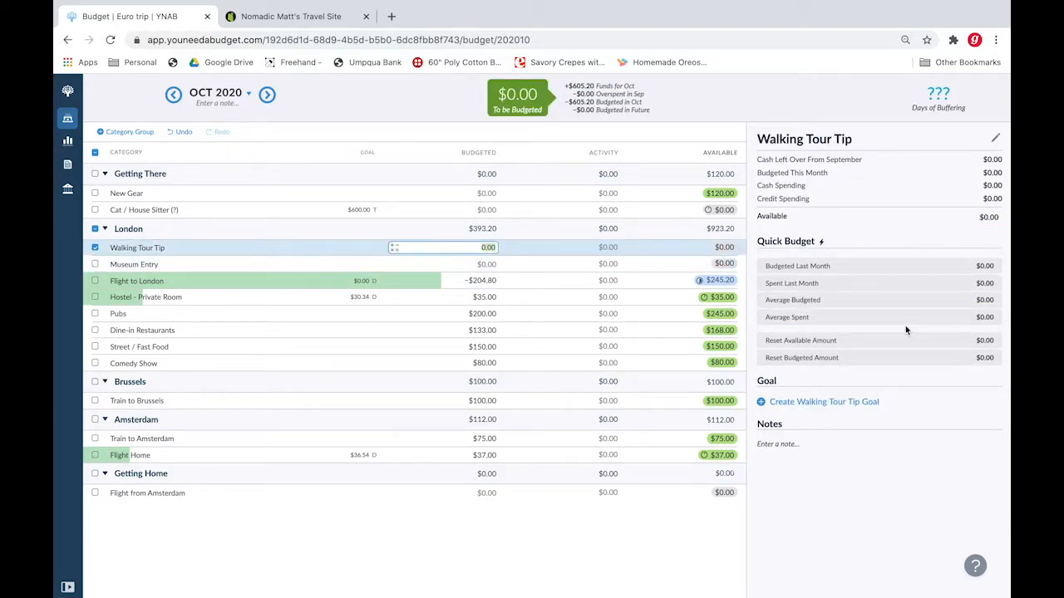
Step: Create a $10 Target Savings Balance goal for Walking Tour Tip with a target date of November 2021
{"action": "left_click", "coordinate": [796, 402]}
{"action": "type", "text": "1"}
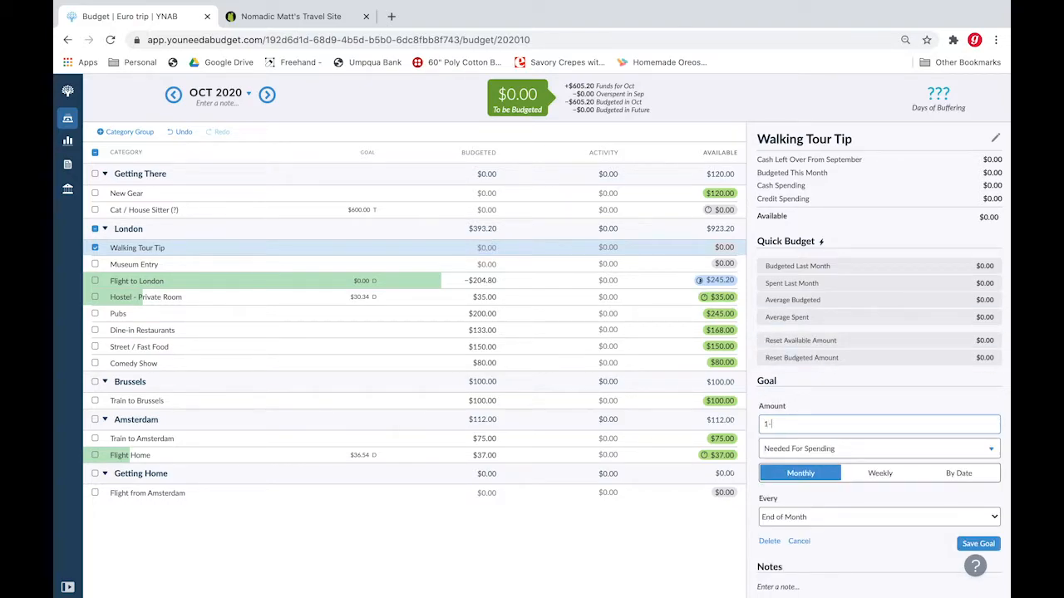
{"action": "type", "text": "0"}
{"action": "left_click", "coordinate": [828, 449]}
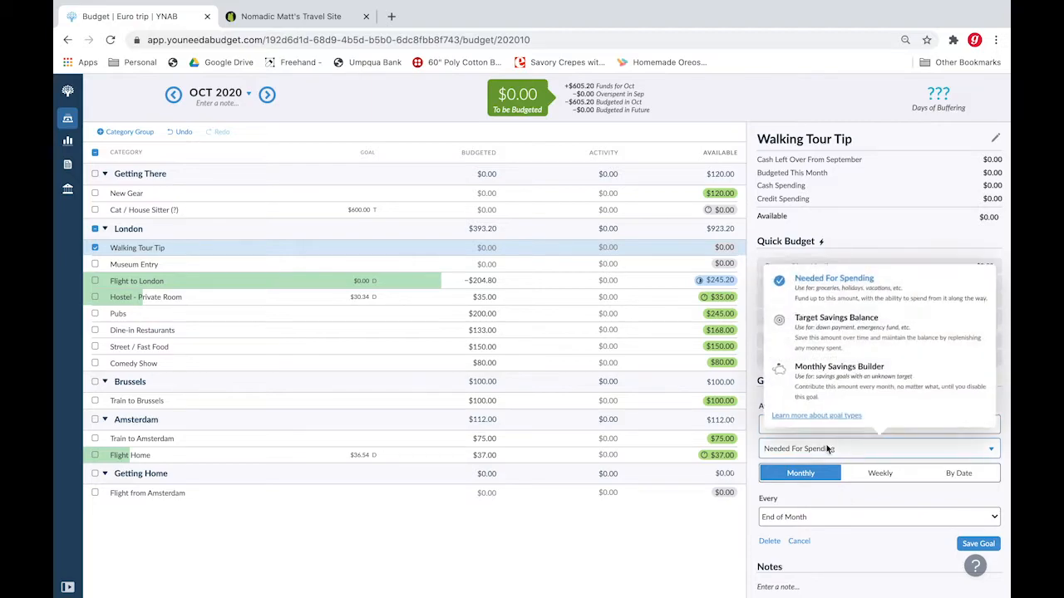
{"action": "left_click", "coordinate": [836, 320]}
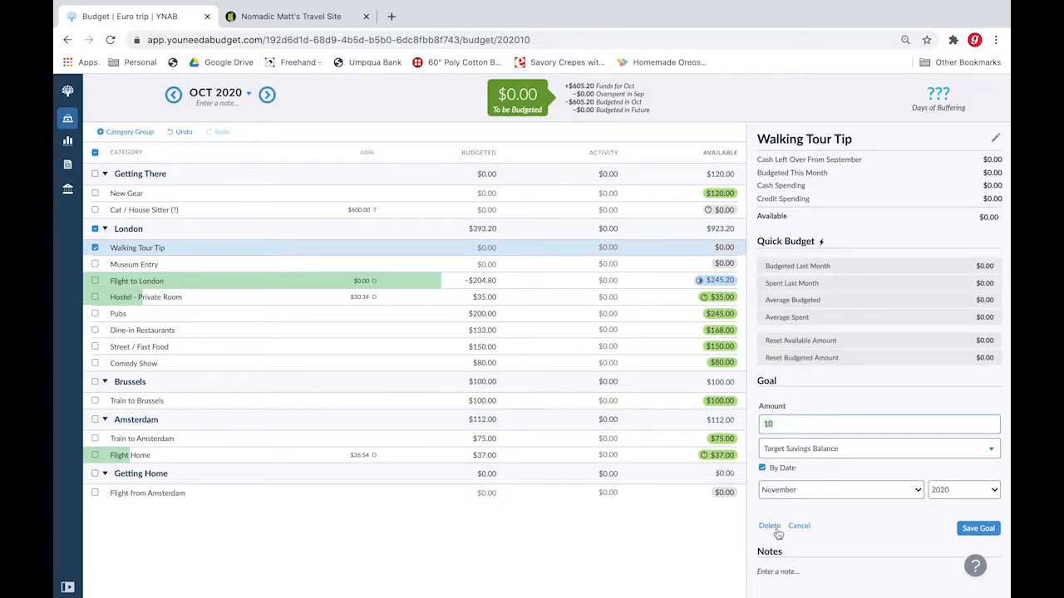
{"action": "left_click", "coordinate": [762, 468]}
{"action": "left_click", "coordinate": [762, 469]}
{"action": "left_click", "coordinate": [960, 490]}
{"action": "left_click", "coordinate": [956, 503]}
{"action": "left_click", "coordinate": [978, 528]}
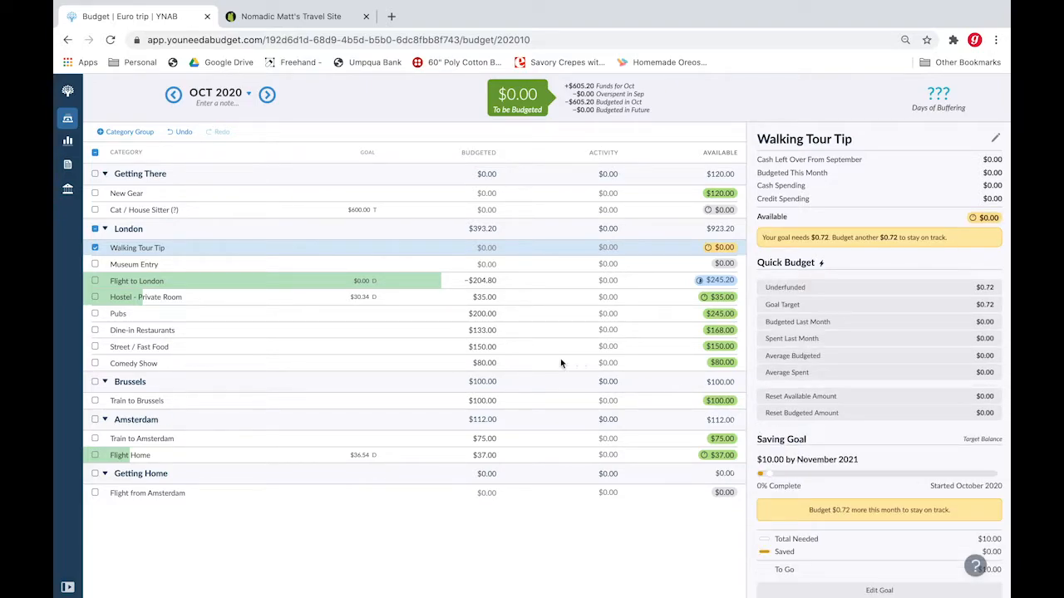
Step: Remove the target date from the Walking Tour Tip goal, save it, and deselect the category
{"action": "left_click", "coordinate": [338, 251]}
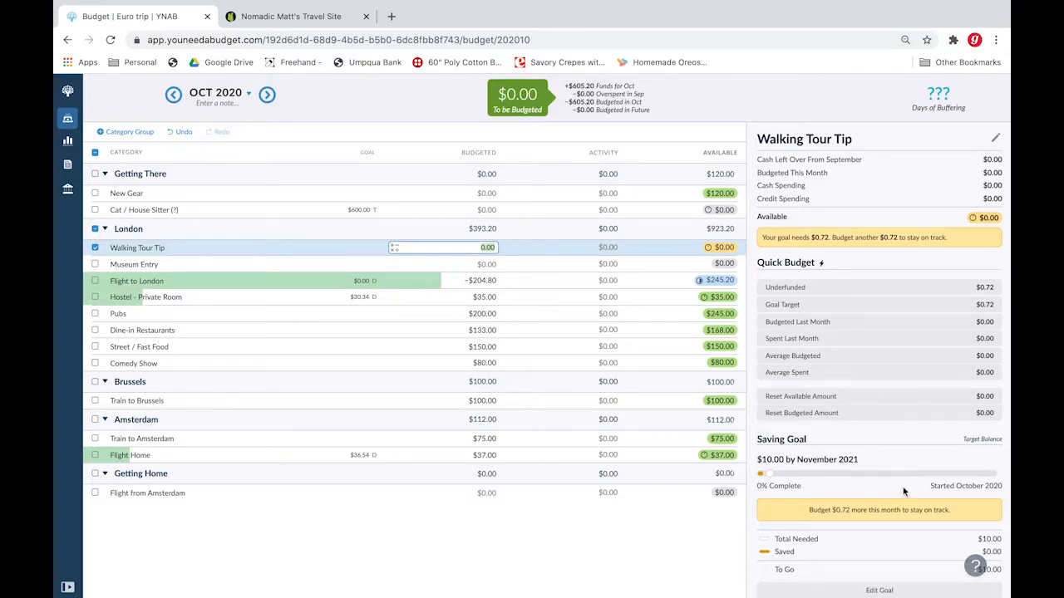
{"action": "scroll", "coordinate": [860, 445], "scroll_direction": "down", "scroll_amount": 1}
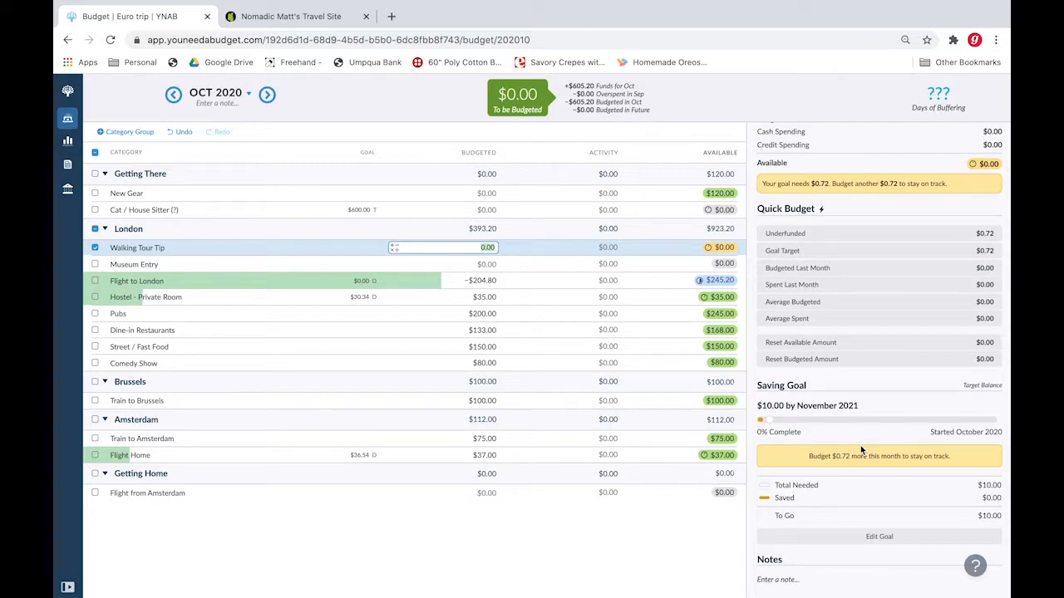
{"action": "left_click", "coordinate": [815, 536]}
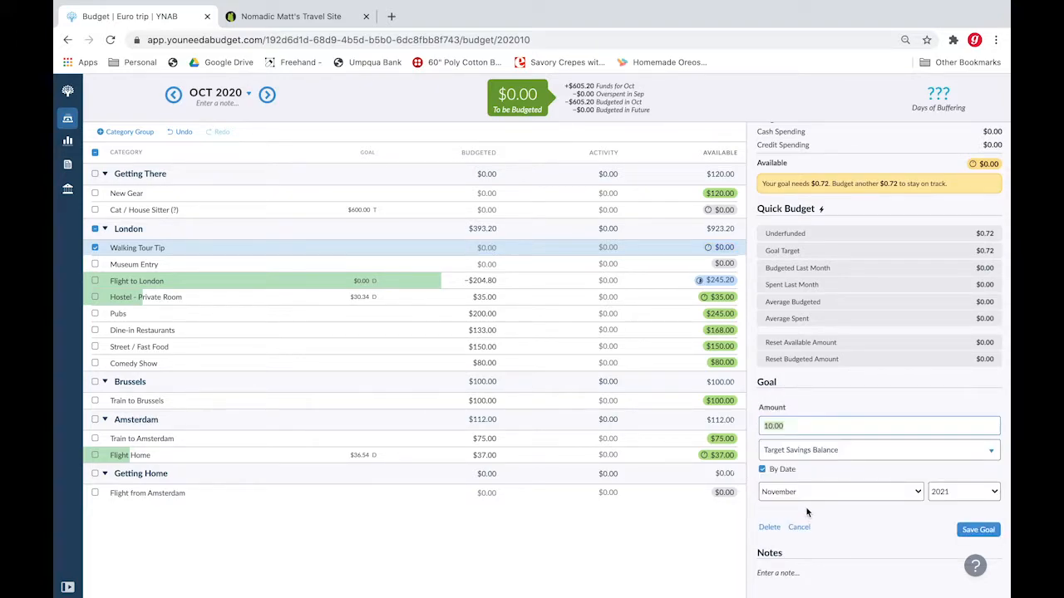
{"action": "left_click", "coordinate": [803, 471]}
{"action": "left_click", "coordinate": [974, 502]}
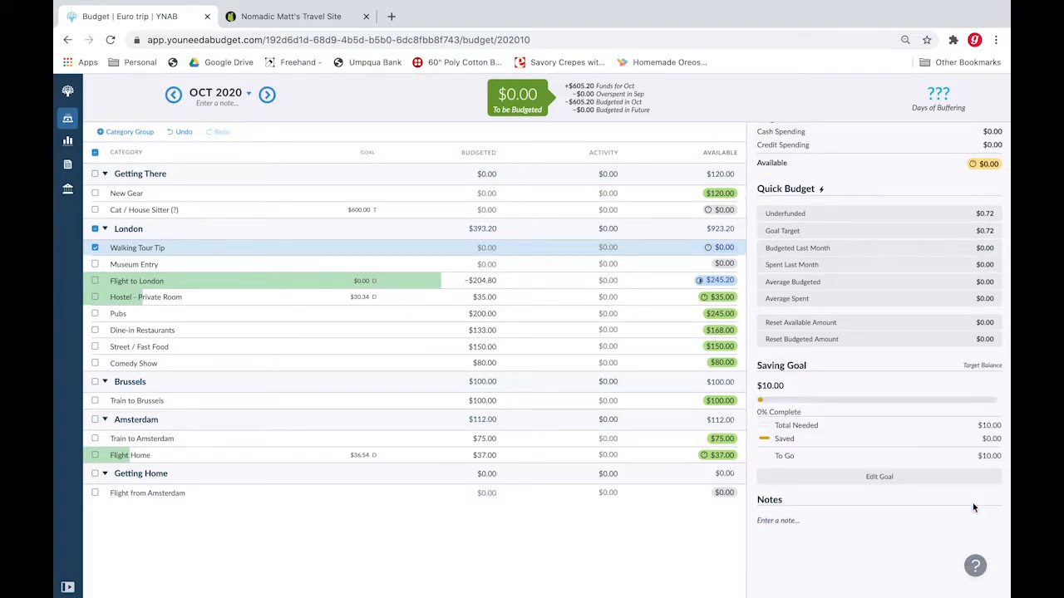
{"action": "left_click", "coordinate": [94, 247]}
Step: Add a category named Tower of London to the London group
{"action": "left_click", "coordinate": [298, 263]}
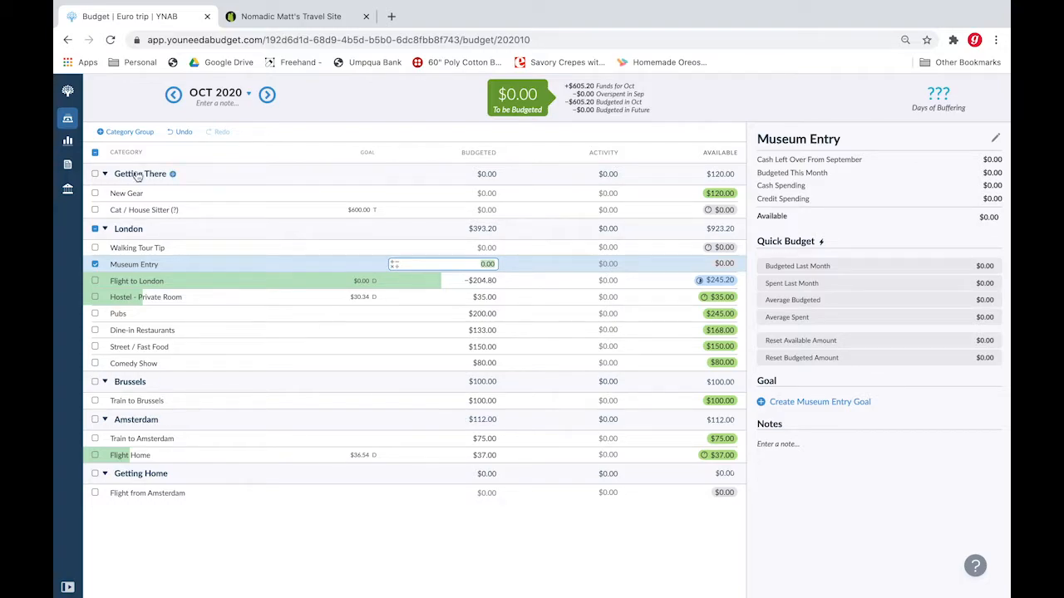
{"action": "left_click", "coordinate": [151, 232]}
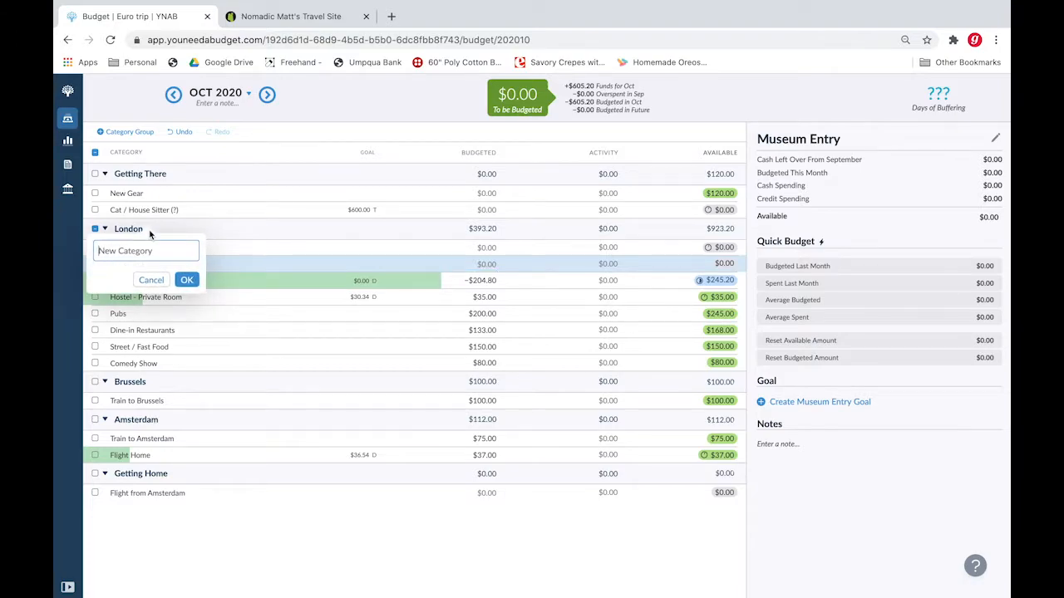
{"action": "type", "text": "Tower of London"}
{"action": "key", "text": "Return"}
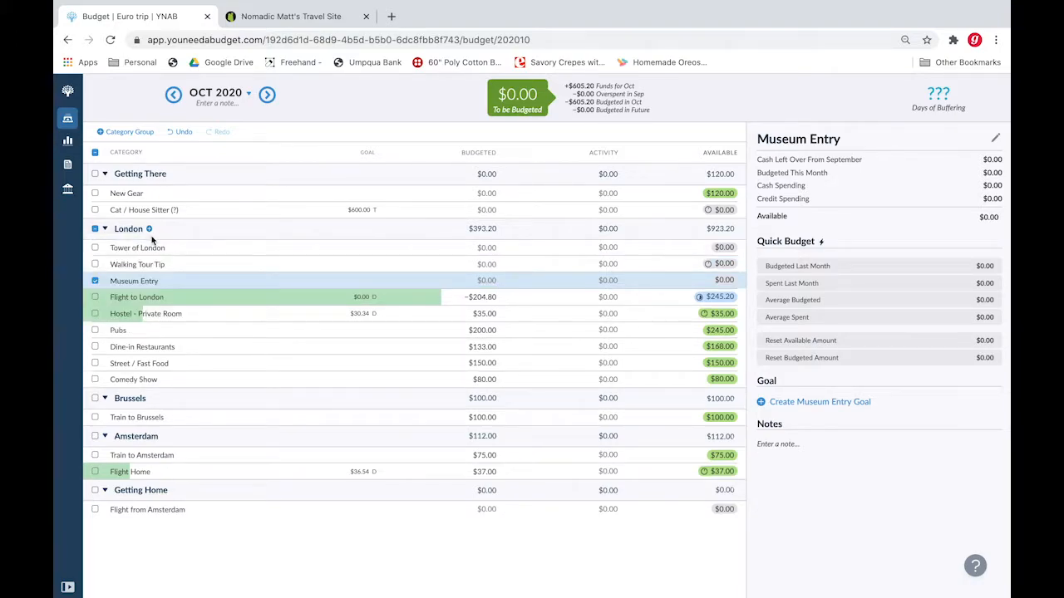
Step: Create a $25 Target Savings Balance goal without a target date for Tower of London
{"action": "left_click", "coordinate": [292, 240]}
{"action": "type", "text": "2"}
{"action": "left_click", "coordinate": [818, 403]}
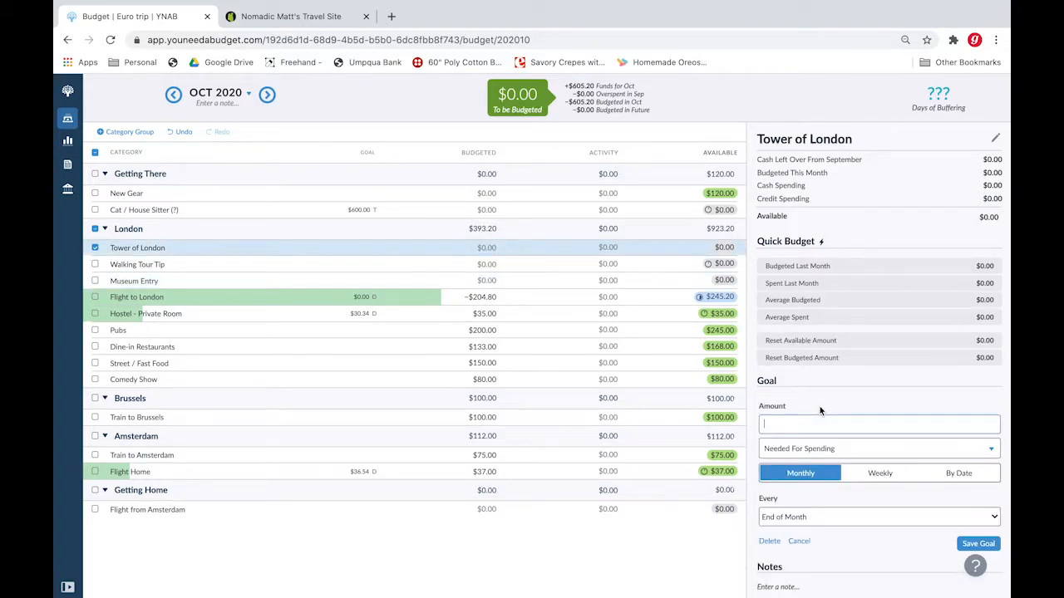
{"action": "type", "text": "27"}
{"action": "left_click", "coordinate": [829, 449]}
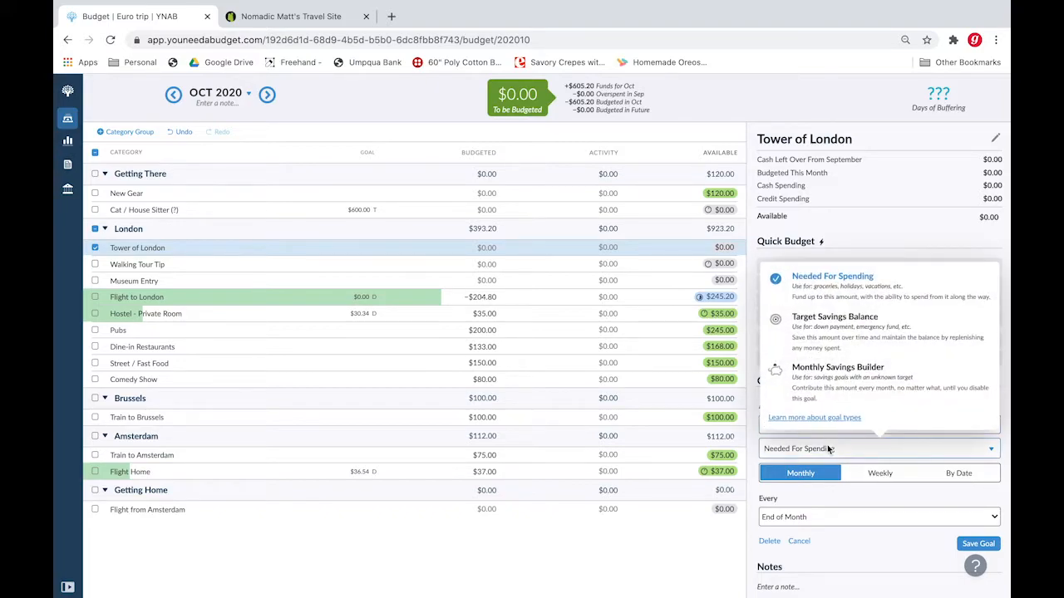
{"action": "left_click", "coordinate": [823, 328]}
{"action": "left_click", "coordinate": [762, 468]}
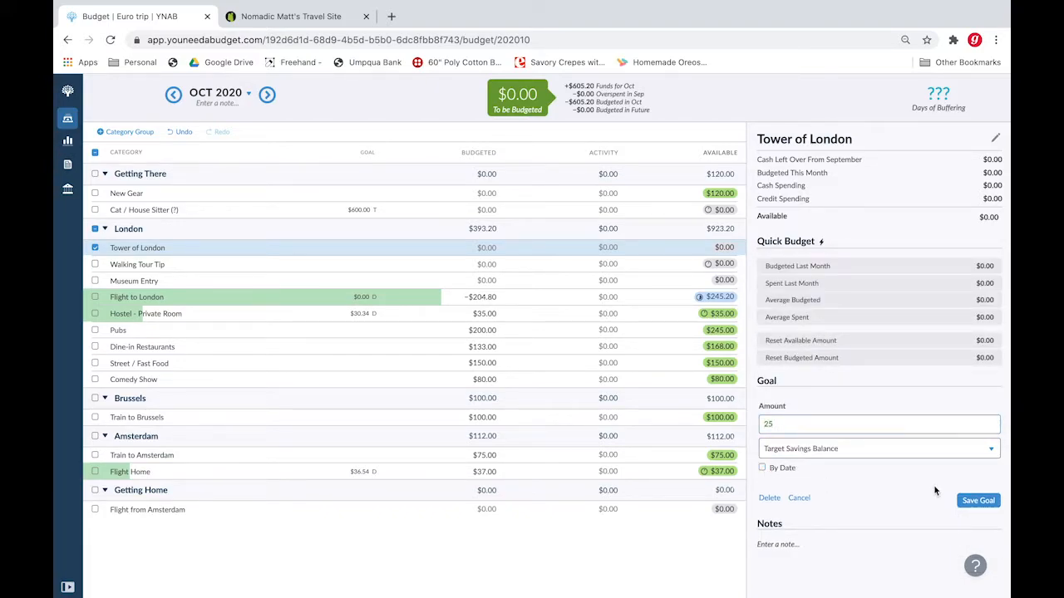
{"action": "left_click", "coordinate": [972, 506]}
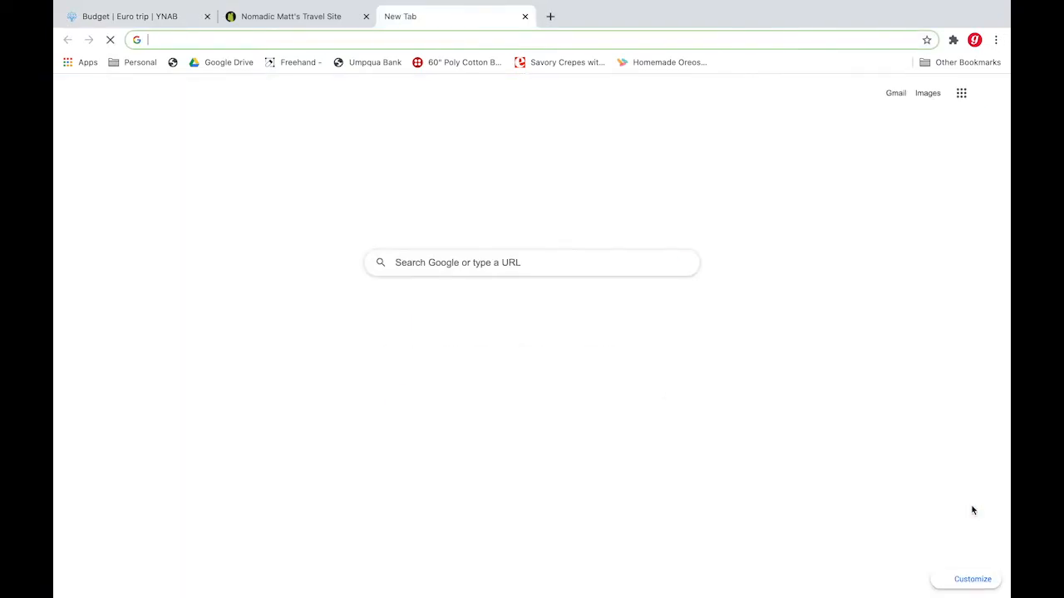
Step: Search Google in a new browser tab for "tower of london entry fee"
{"action": "type", "text": "tower lof"}
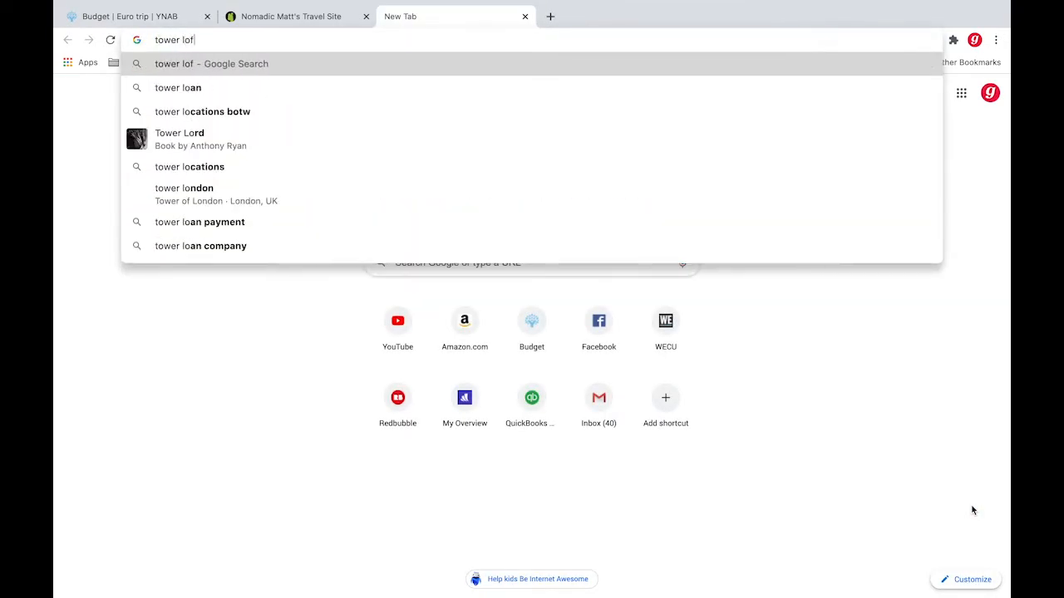
{"action": "key", "text": "BackSpace"}
{"action": "key", "text": "BackSpace"}
{"action": "key", "text": "BackSpace"}
{"action": "type", "text": "of london entry fee"}
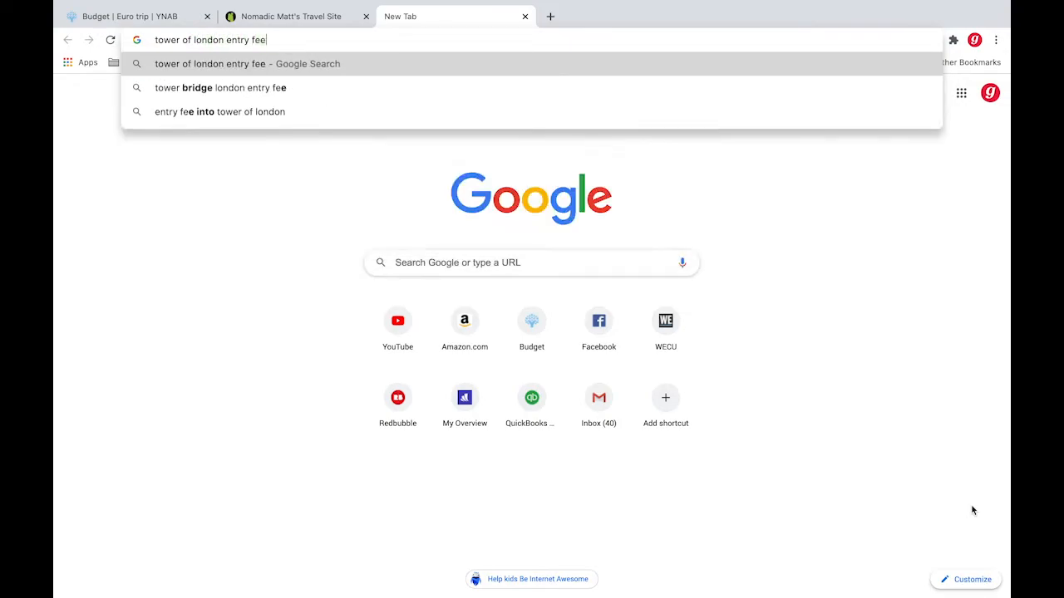
{"action": "key", "text": "Return"}
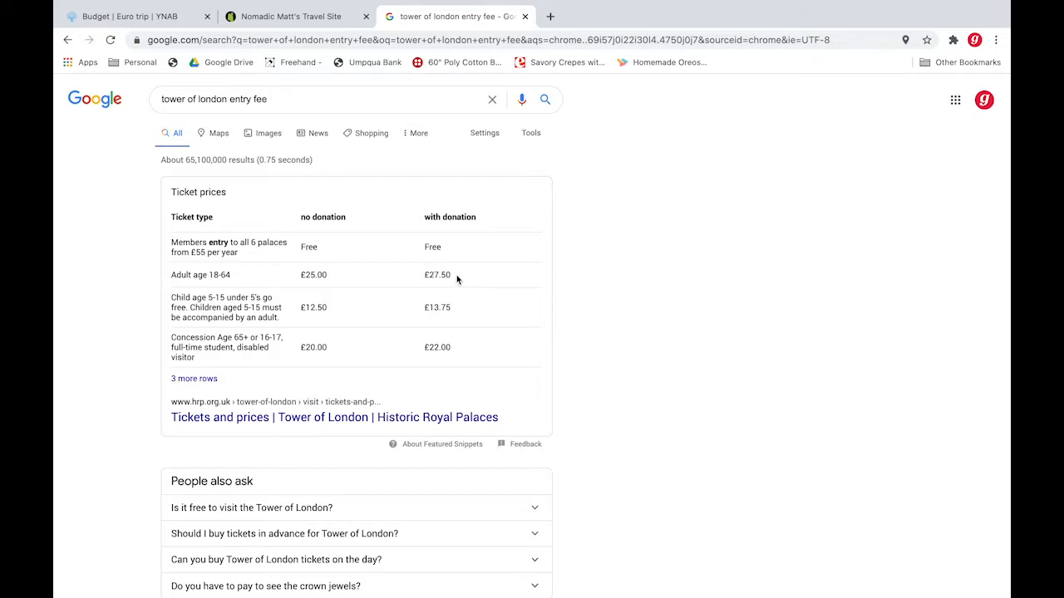
Step: Copy the adult ticket price with donation, 27.50, and search for "27.50 lbs to dollars" in another new tab
{"action": "left_click_drag", "start_coordinate": [429, 275], "coordinate": [458, 281]}
{"action": "key", "text": "ctrl+c"}
{"action": "key", "text": "ctrl+t"}
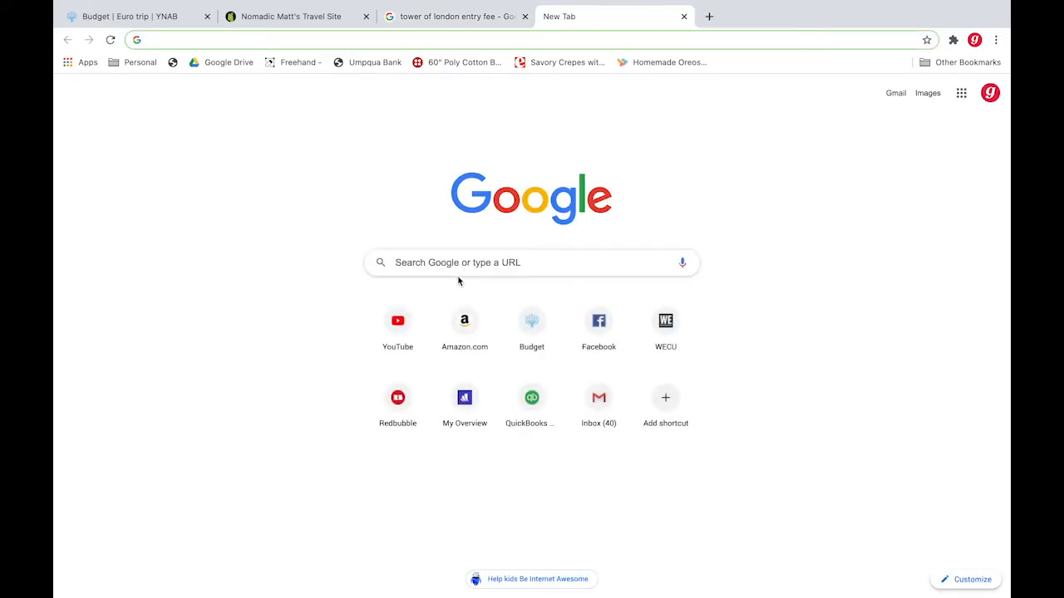
{"action": "key", "text": "ctrl+v"}
{"action": "type", "text": "lb"}
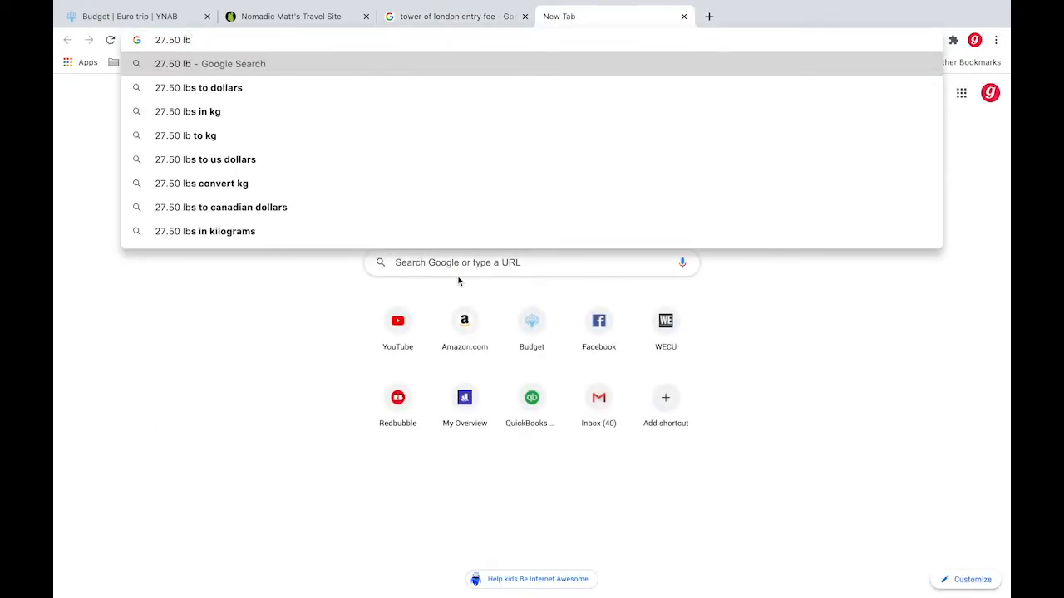
{"action": "key", "text": "BackSpace"}
{"action": "key", "text": "BackSpace"}
{"action": "key", "text": "BackSpace"}
{"action": "type", "text": "€"}
{"action": "key", "text": "BackSpace"}
{"action": "type", "text": "lb"}
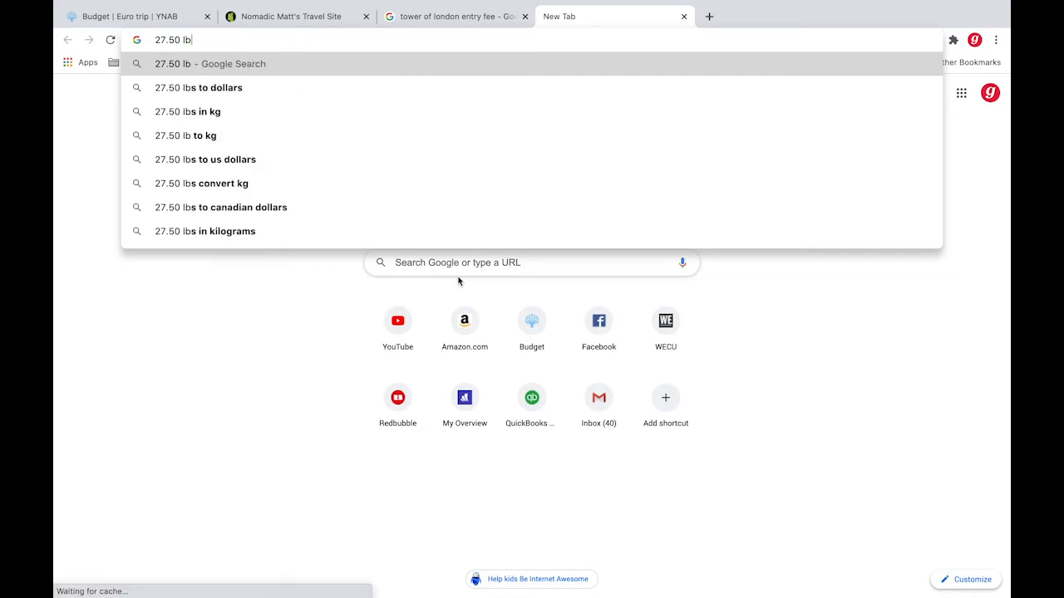
{"action": "key", "text": "Down"}
{"action": "key", "text": "Return"}
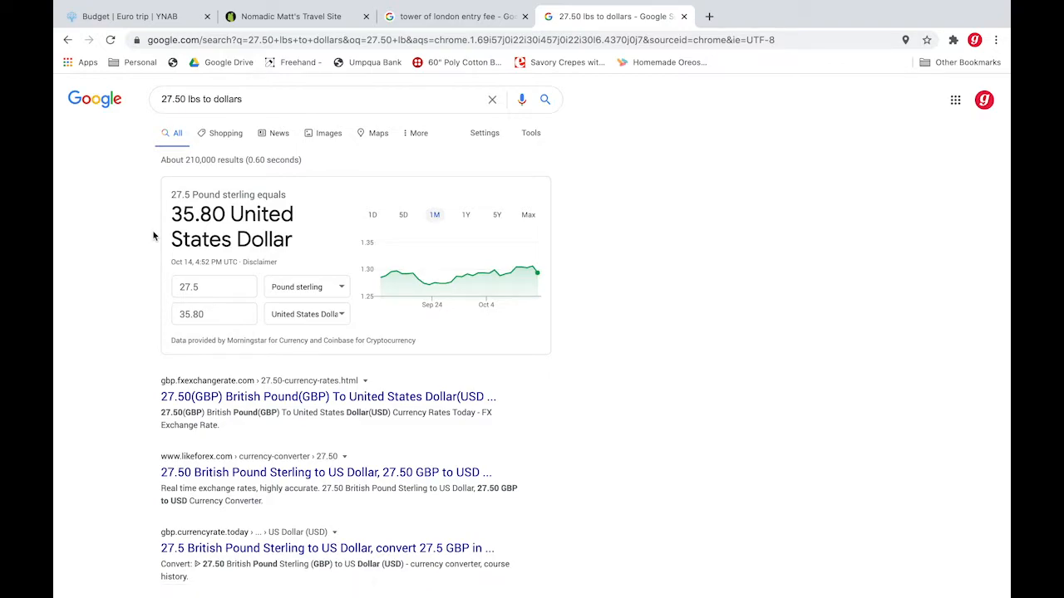
Step: Return to the YNAB budget and set the Tower of London savings goal to $35
{"action": "key", "text": "ctrl+Tab"}
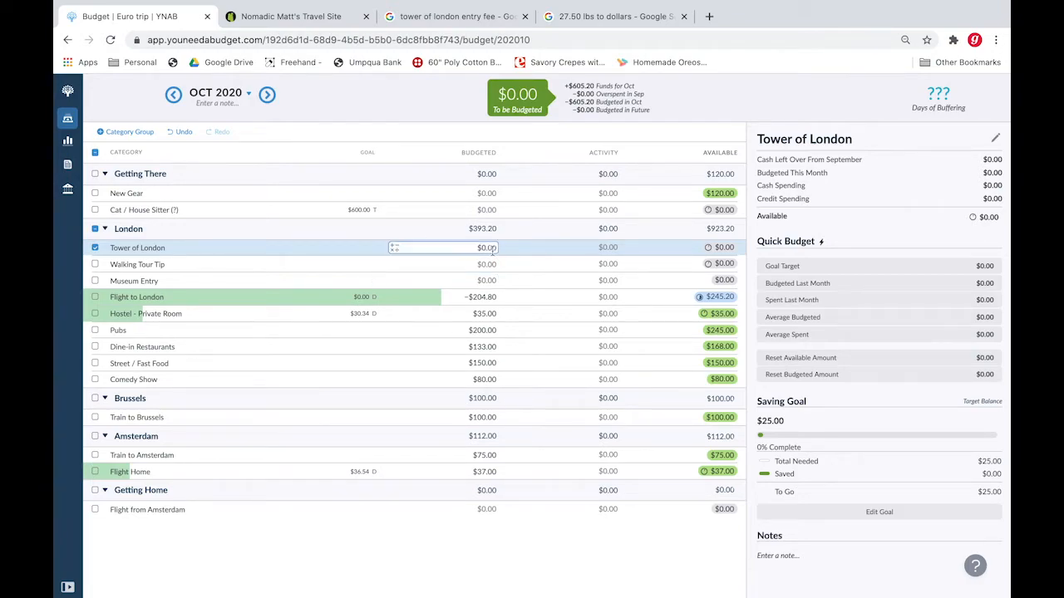
{"action": "left_click", "coordinate": [820, 512]}
{"action": "type", "text": "35"}
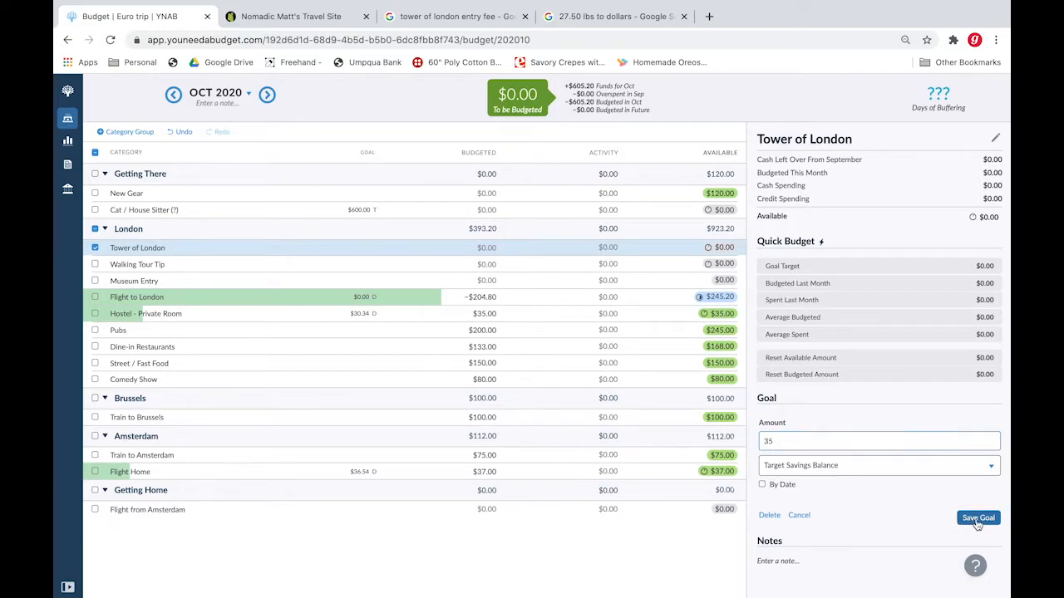
{"action": "left_click", "coordinate": [978, 518]}
Step: Create a $35 Target Savings Balance goal without a target date for Museum Entry, and deselect the category
{"action": "left_click", "coordinate": [359, 280]}
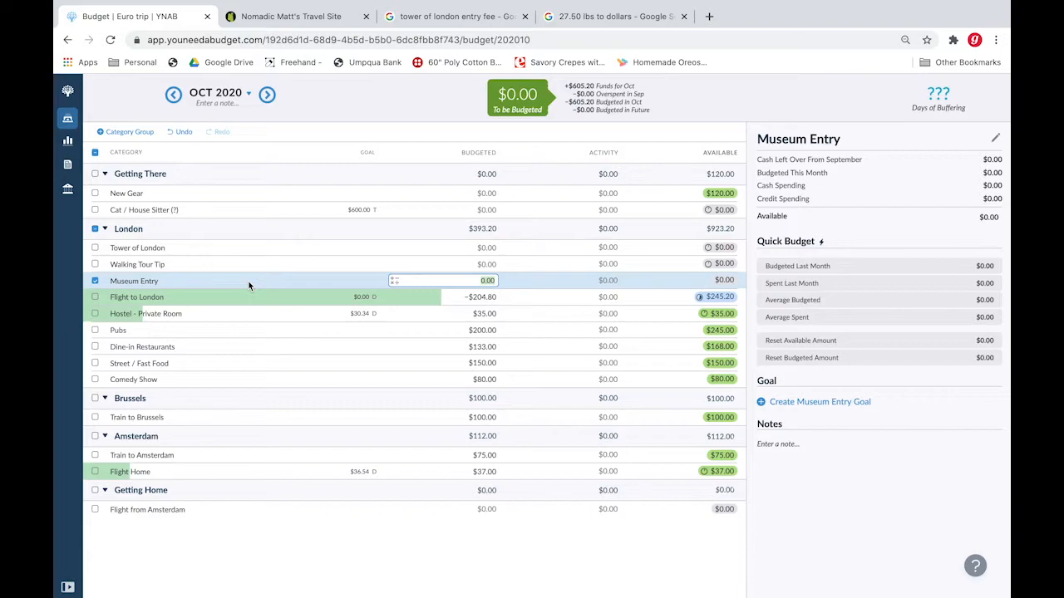
{"action": "left_click", "coordinate": [777, 402]}
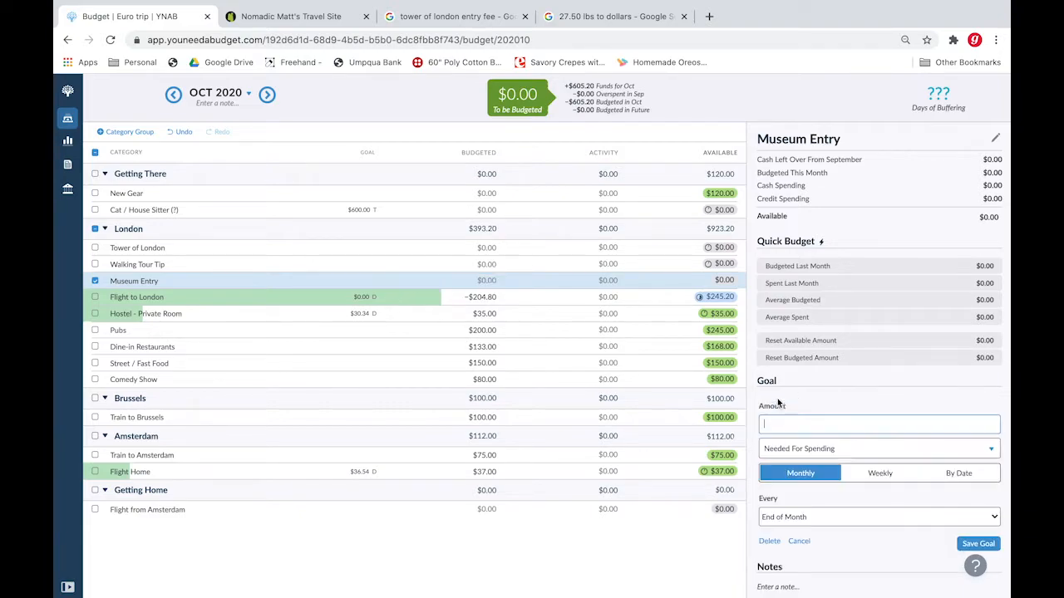
{"action": "type", "text": "35"}
{"action": "left_click", "coordinate": [841, 451]}
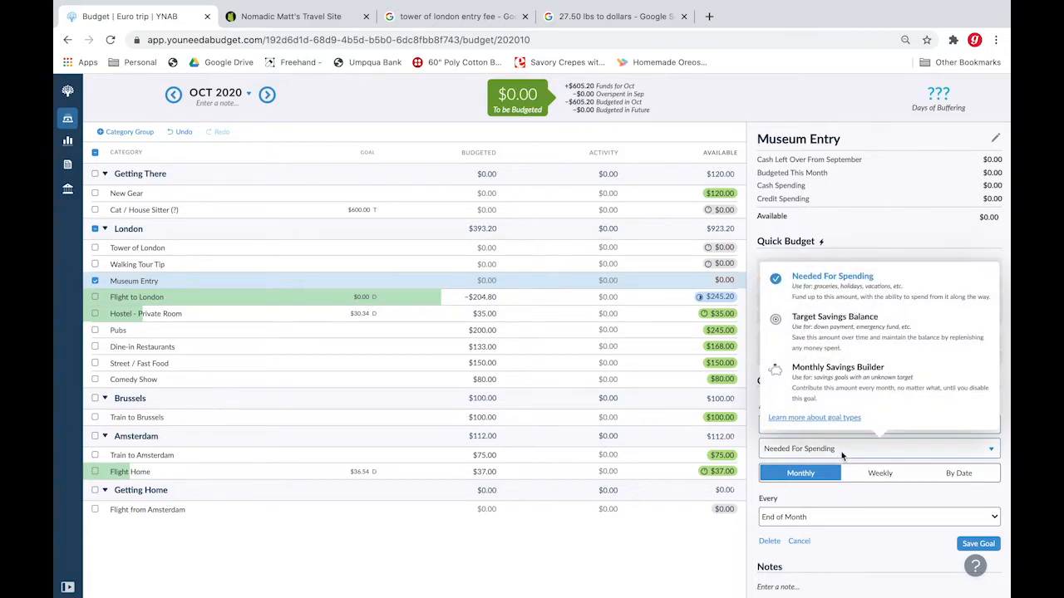
{"action": "left_click", "coordinate": [828, 333]}
{"action": "left_click", "coordinate": [762, 468]}
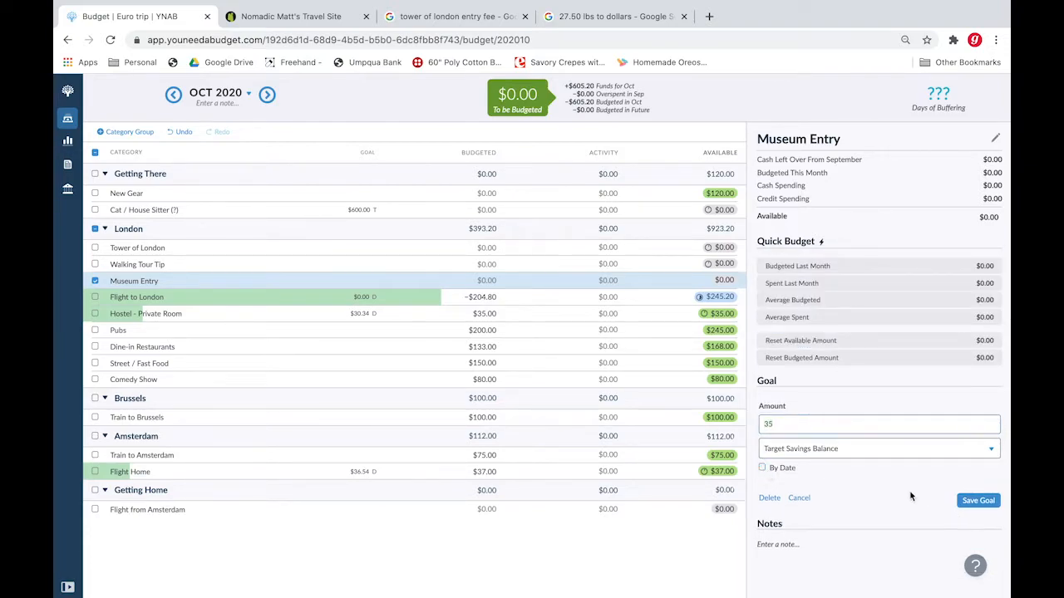
{"action": "left_click", "coordinate": [977, 500]}
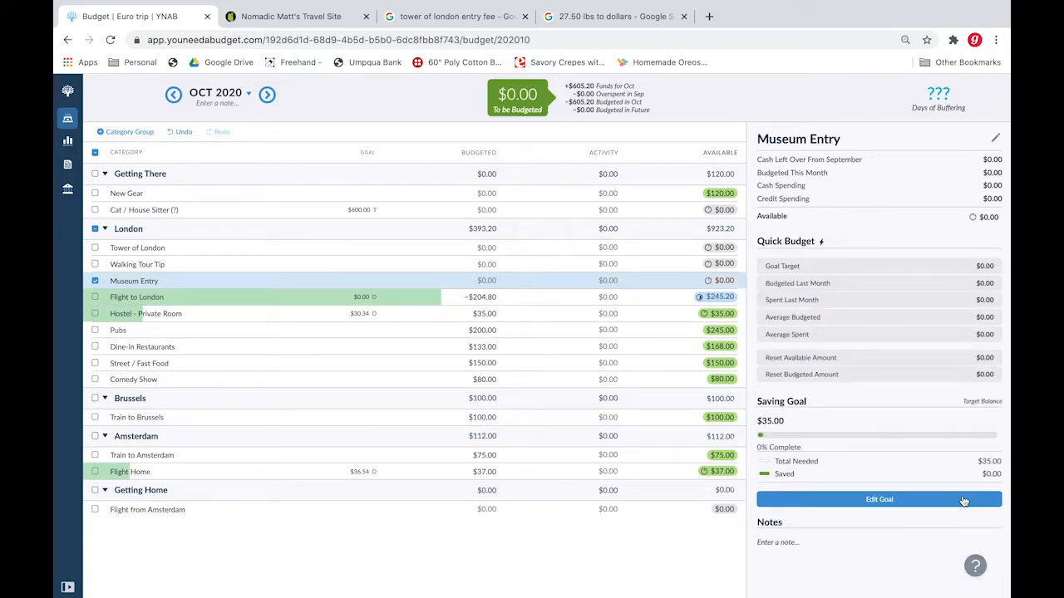
{"action": "left_click", "coordinate": [95, 281]}
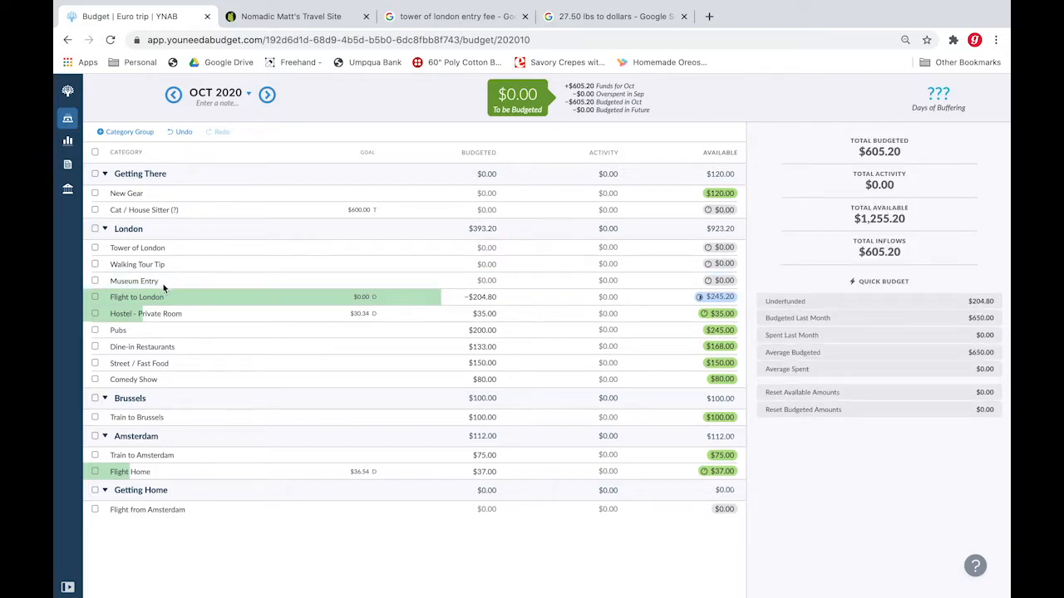
Step: Reorder the London group, moving Museum Entry and Tower of London between Street / Fast Food and Comedy Show, and Walking Tour Tip below Comedy Show
{"action": "left_click_drag", "start_coordinate": [165, 287], "coordinate": [157, 378]}
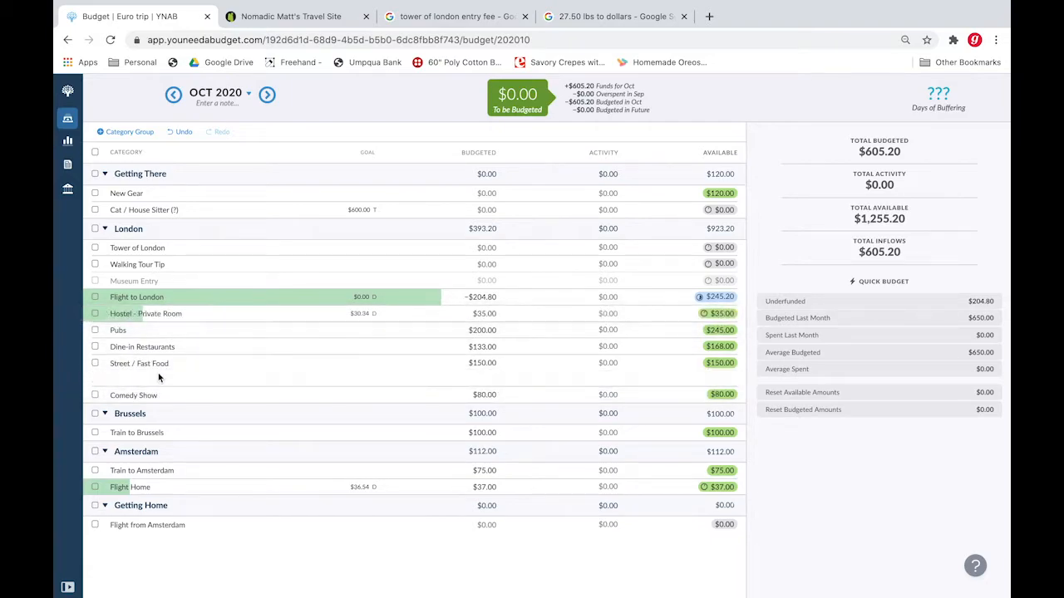
{"action": "left_click_drag", "start_coordinate": [170, 249], "coordinate": [156, 377]}
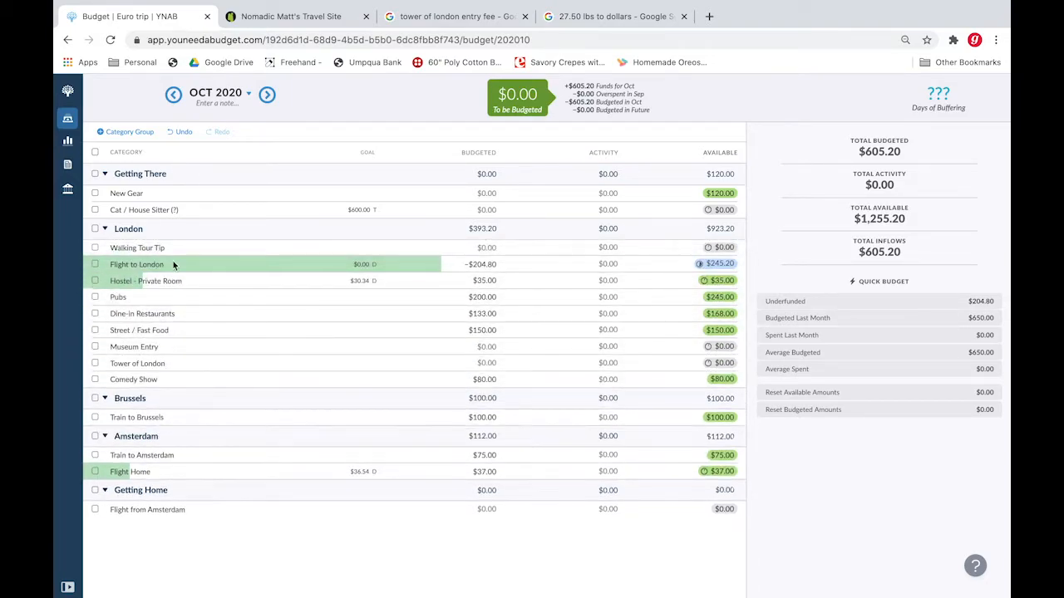
{"action": "left_click_drag", "start_coordinate": [174, 253], "coordinate": [240, 380]}
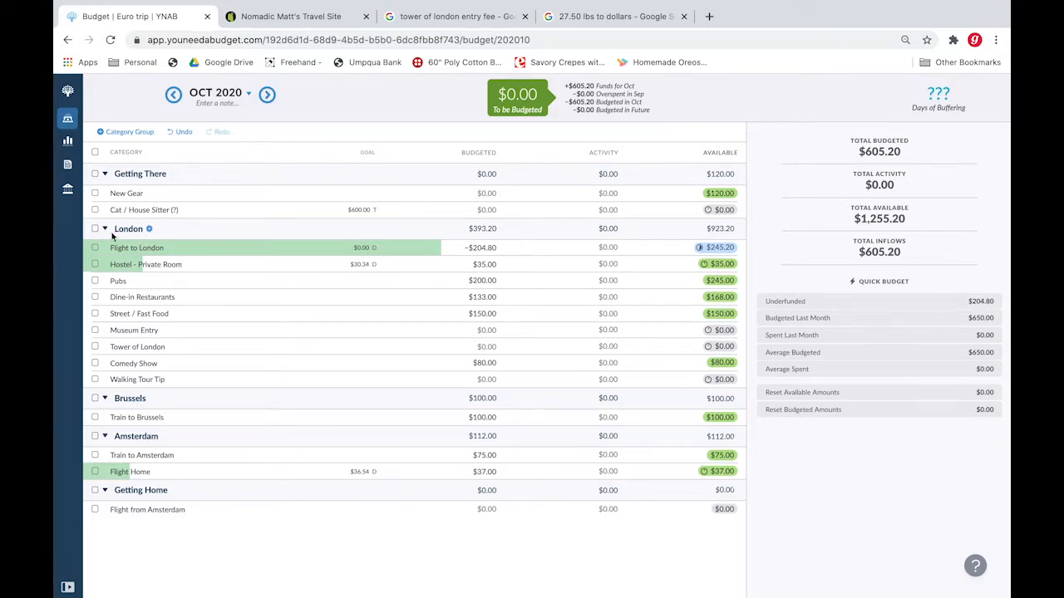
Step: Collapse the Getting There and London category groups, and switch to the Nomadic Matt travel site
{"action": "left_click", "coordinate": [103, 173]}
{"action": "left_click", "coordinate": [106, 196]}
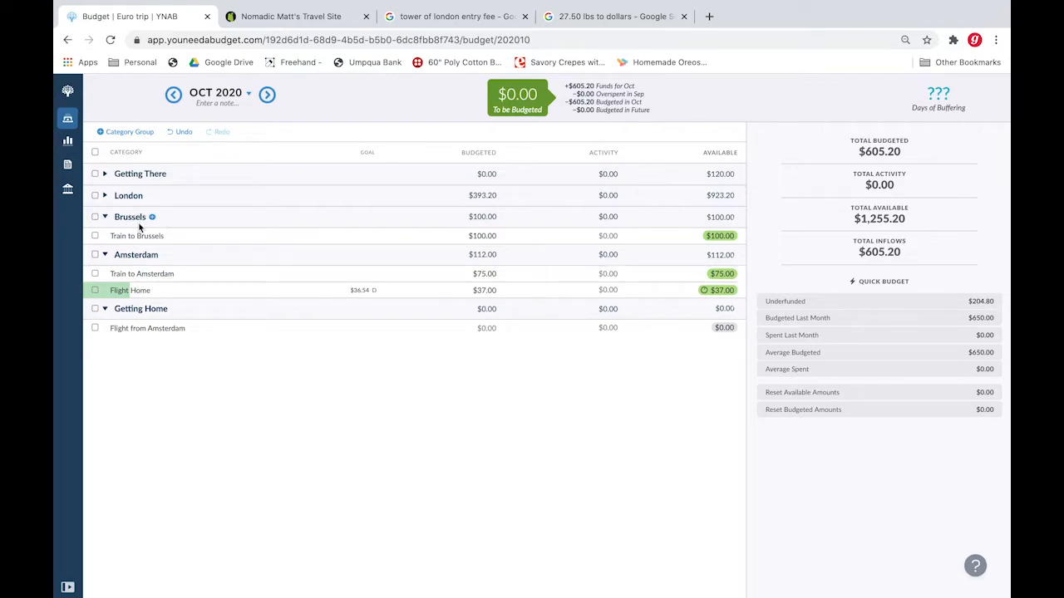
{"action": "key", "text": "ctrl+Tab"}
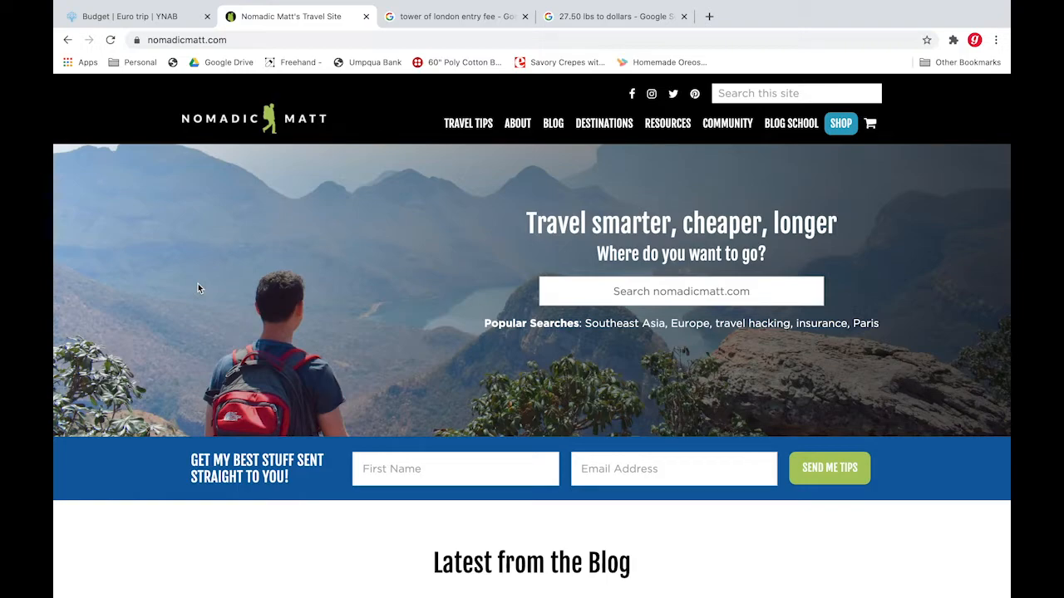
Step: Open the Belgium travel guide from the world map of Nomadic Matt's destination guides
{"action": "left_click", "coordinate": [595, 132]}
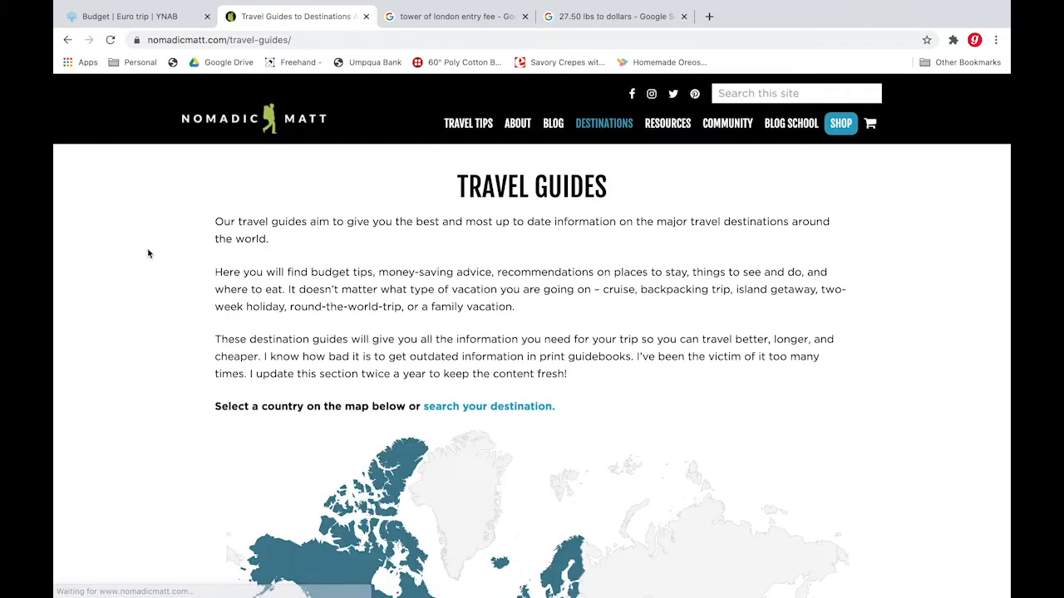
{"action": "scroll", "coordinate": [156, 324], "scroll_direction": "down", "scroll_amount": 3}
{"action": "scroll", "coordinate": [155, 323], "scroll_direction": "down", "scroll_amount": 3}
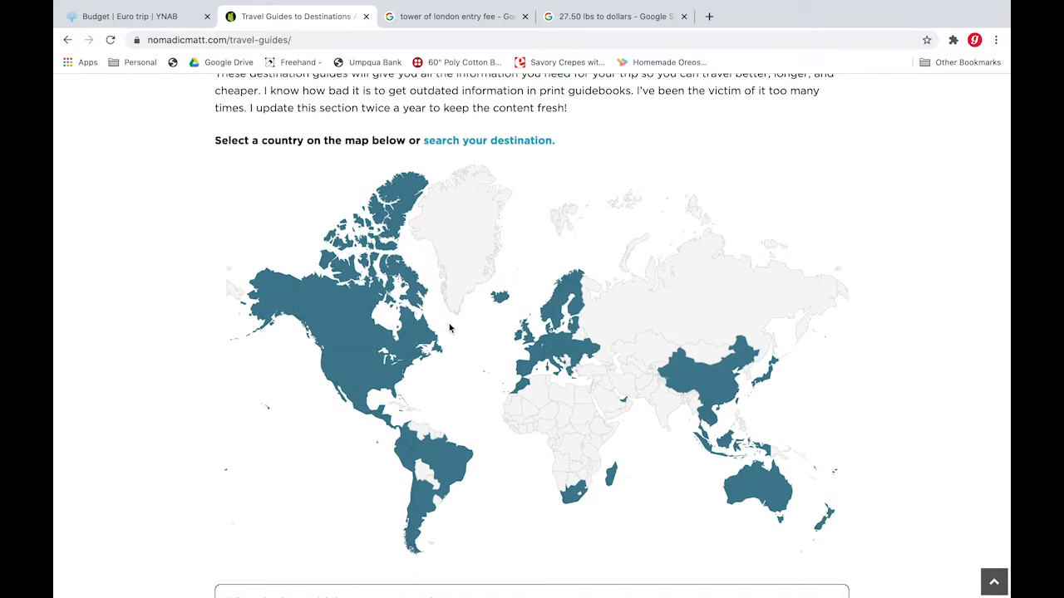
{"action": "left_click", "coordinate": [539, 348]}
{"action": "scroll", "coordinate": [920, 326], "scroll_direction": "down", "scroll_amount": 3}
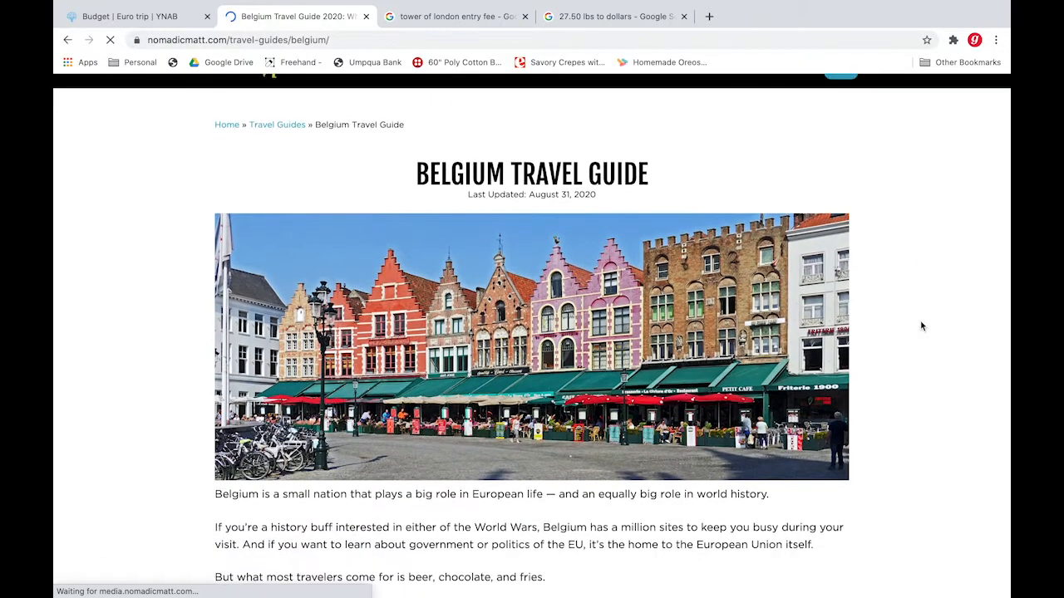
Step: Find the city guides map in the Belgium guide and open the Brussels travel guide
{"action": "scroll", "coordinate": [921, 326], "scroll_direction": "down", "scroll_amount": 4}
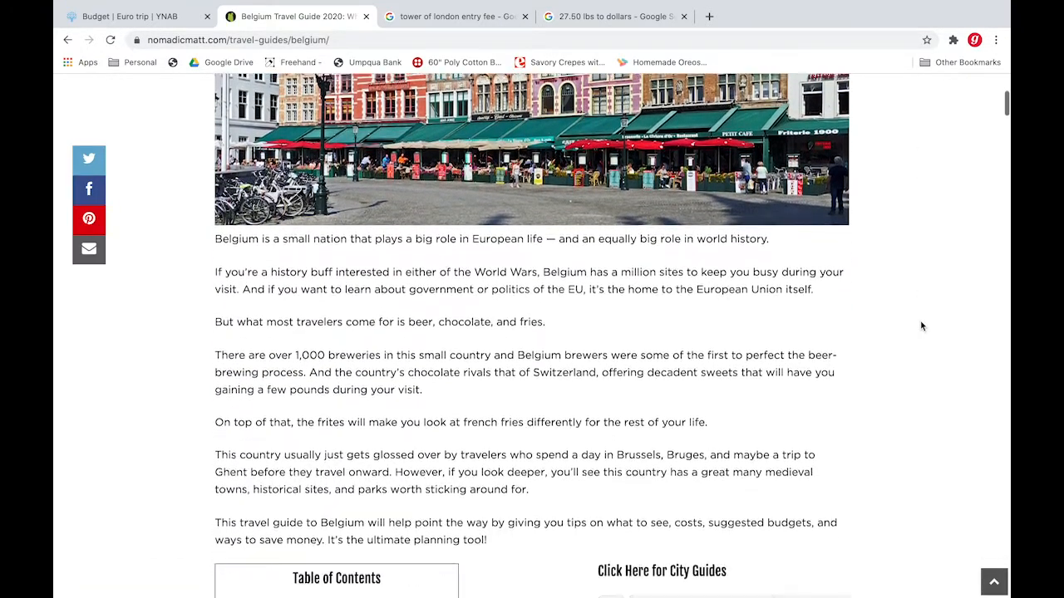
{"action": "scroll", "coordinate": [921, 326], "scroll_direction": "down", "scroll_amount": 1}
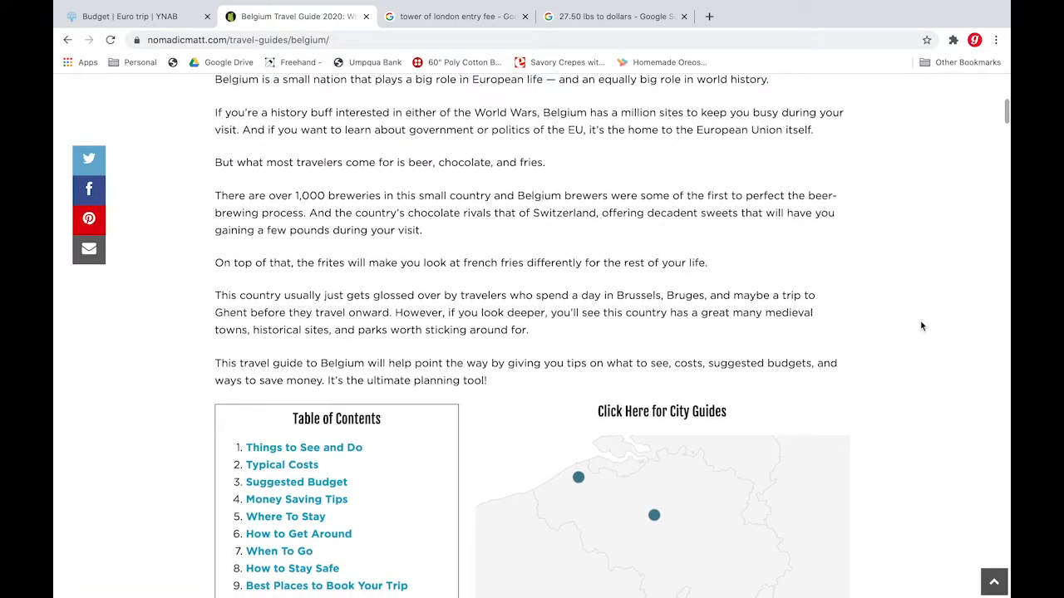
{"action": "scroll", "coordinate": [921, 325], "scroll_direction": "down", "scroll_amount": 1}
{"action": "scroll", "coordinate": [921, 326], "scroll_direction": "down", "scroll_amount": 2}
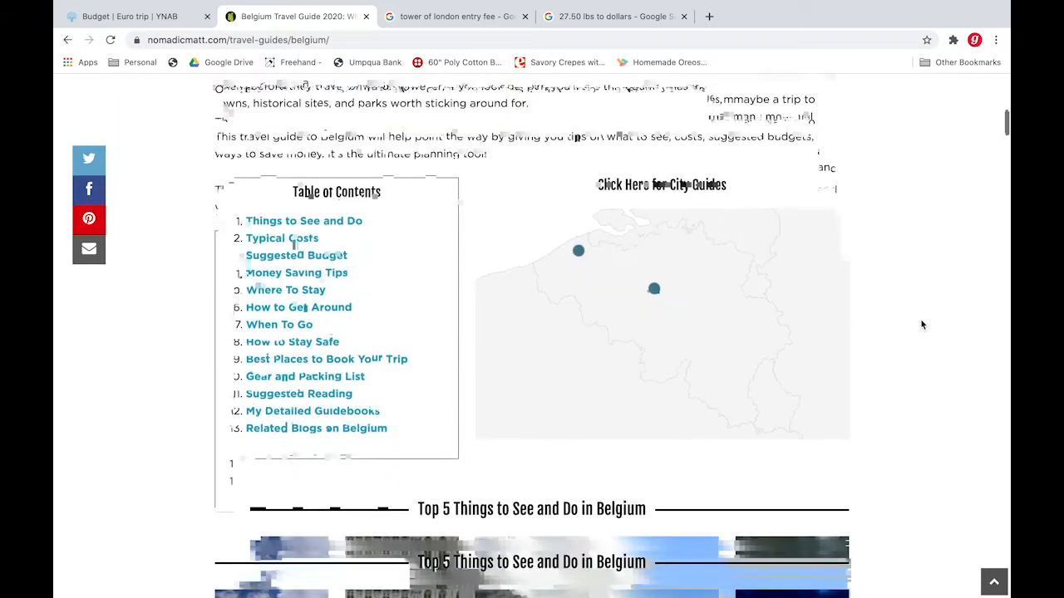
{"action": "mouse_move", "coordinate": [653, 322]}
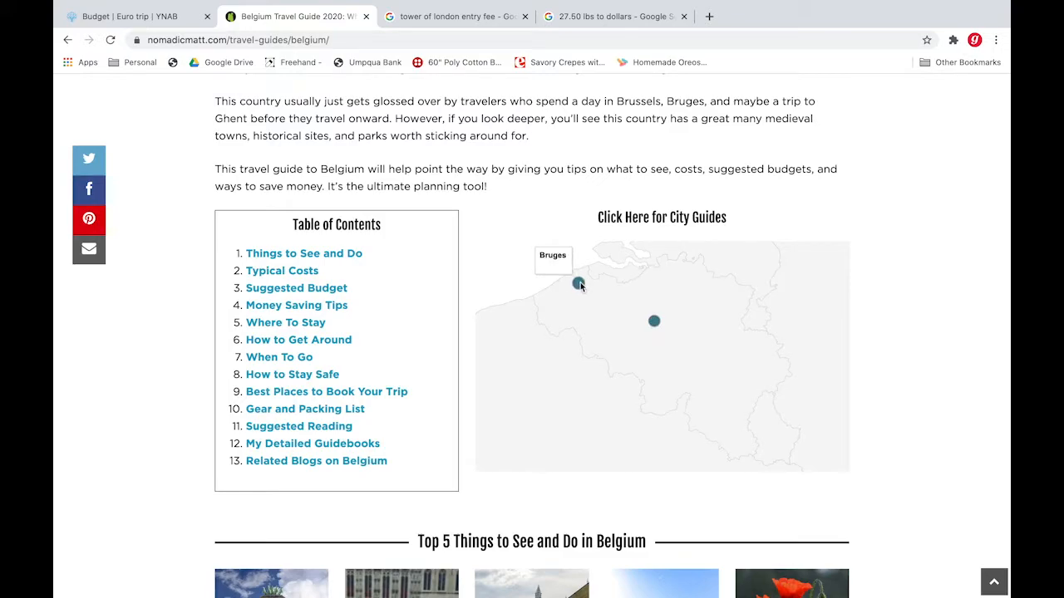
{"action": "mouse_move", "coordinate": [578, 287]}
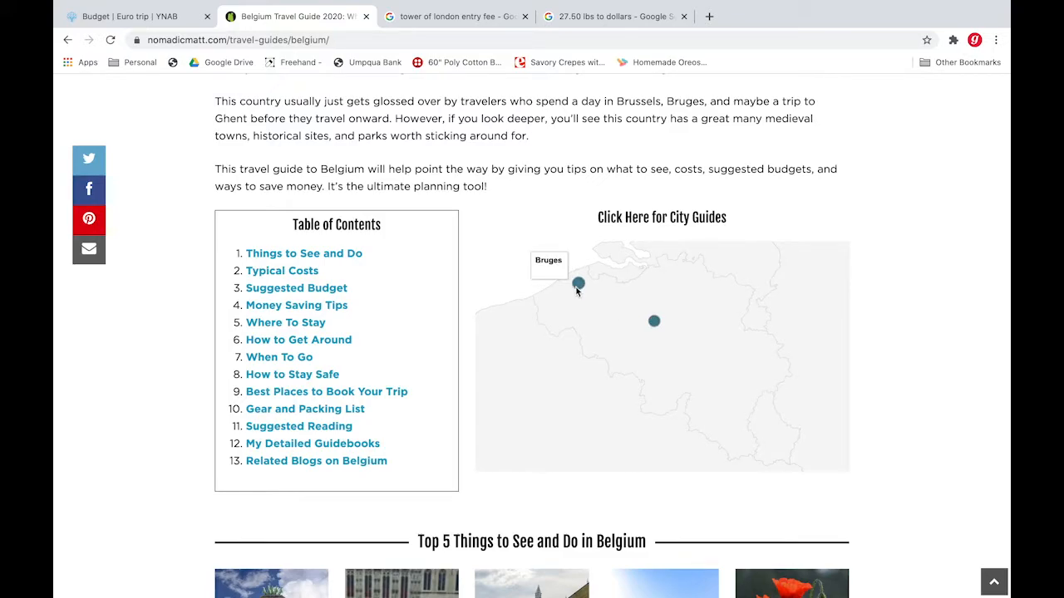
{"action": "left_click", "coordinate": [654, 321]}
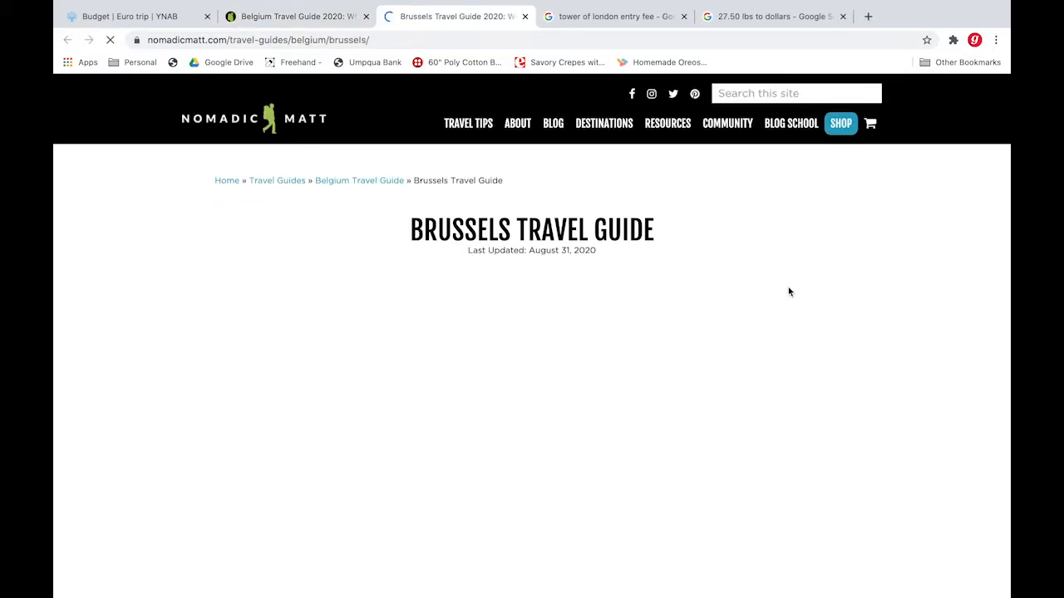
Step: Examine the top 5 and other things to see and do in the Brussels travel guide
{"action": "scroll", "coordinate": [886, 293], "scroll_direction": "down", "scroll_amount": 1}
{"action": "scroll", "coordinate": [886, 293], "scroll_direction": "down", "scroll_amount": 6}
{"action": "scroll", "coordinate": [885, 291], "scroll_direction": "down", "scroll_amount": 5}
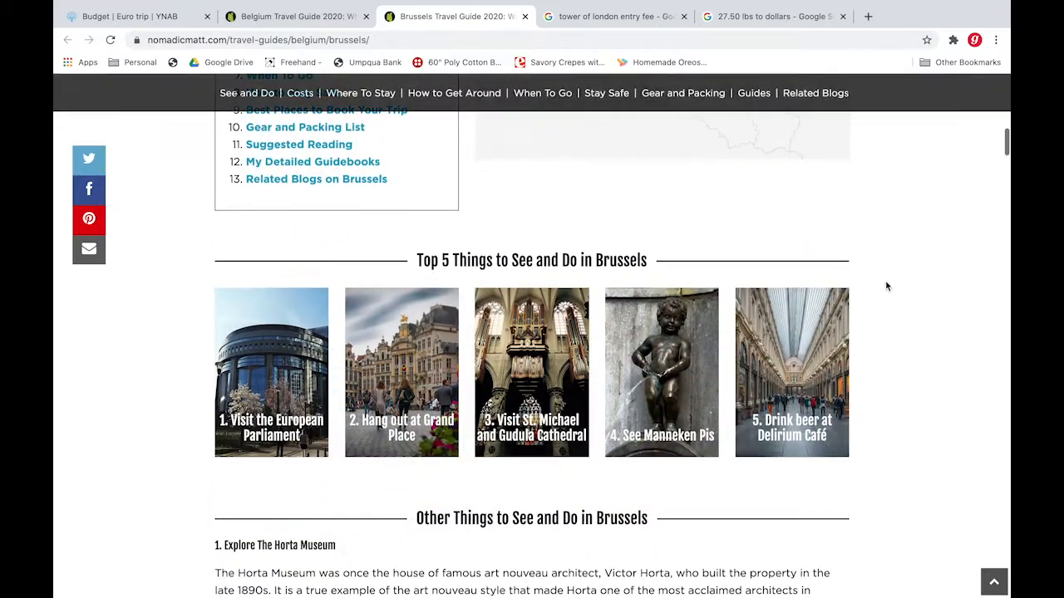
{"action": "scroll", "coordinate": [886, 287], "scroll_direction": "down", "scroll_amount": 1}
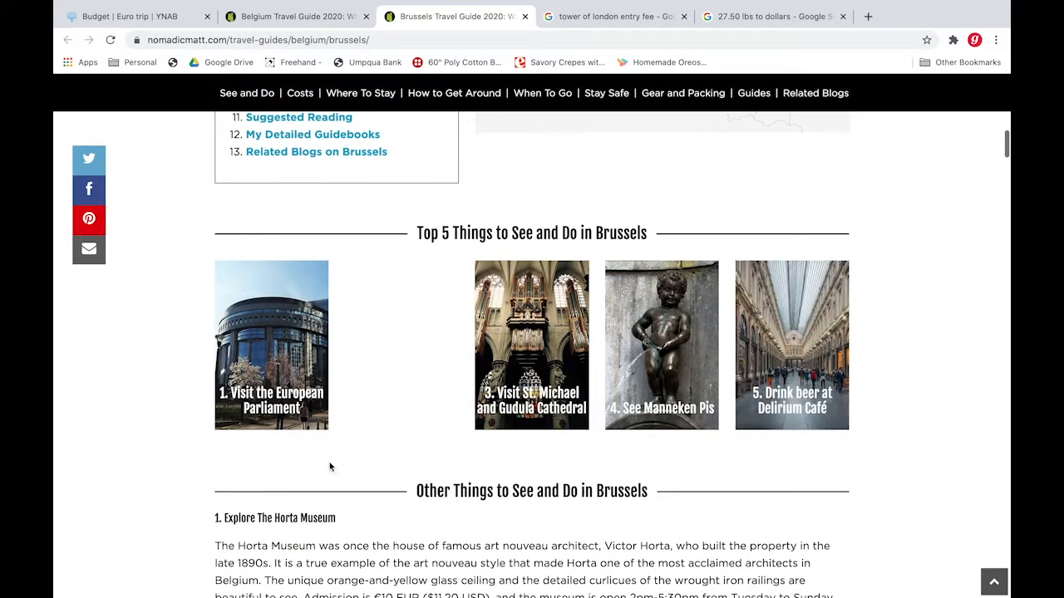
{"action": "mouse_move", "coordinate": [294, 365]}
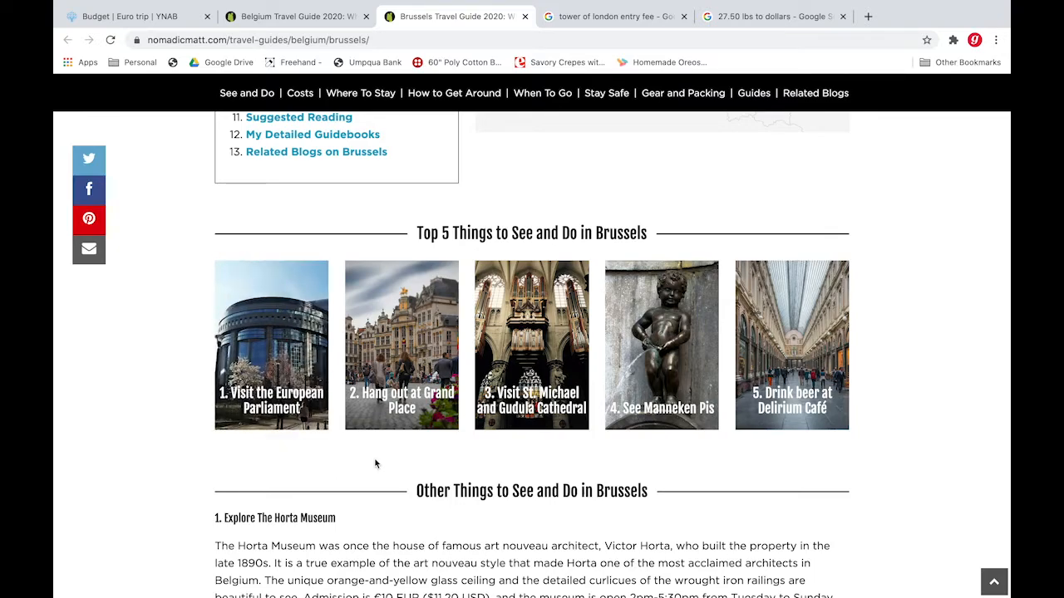
{"action": "mouse_move", "coordinate": [418, 340]}
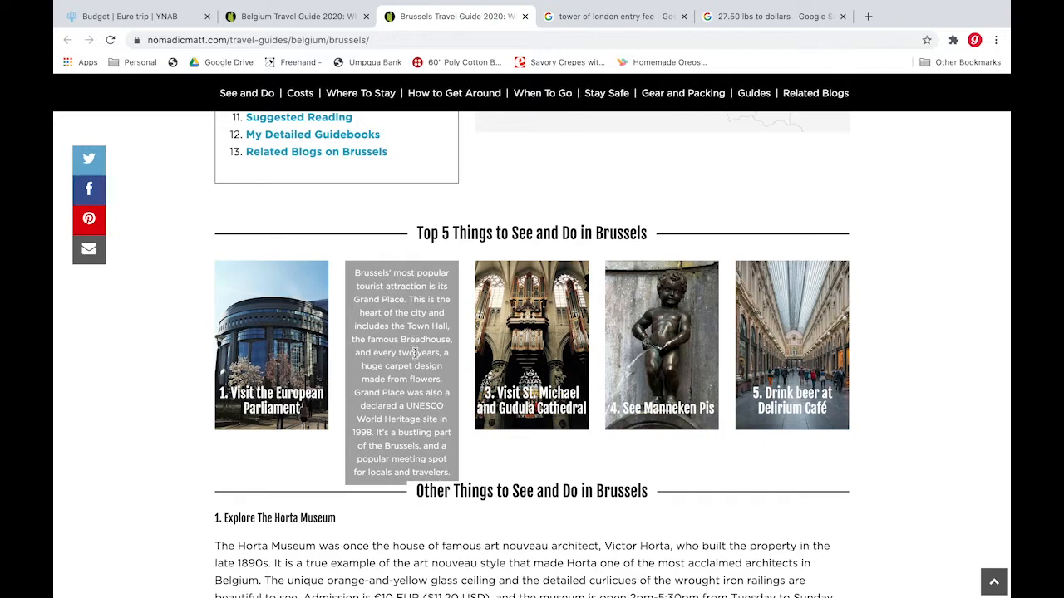
{"action": "mouse_move", "coordinate": [528, 448]}
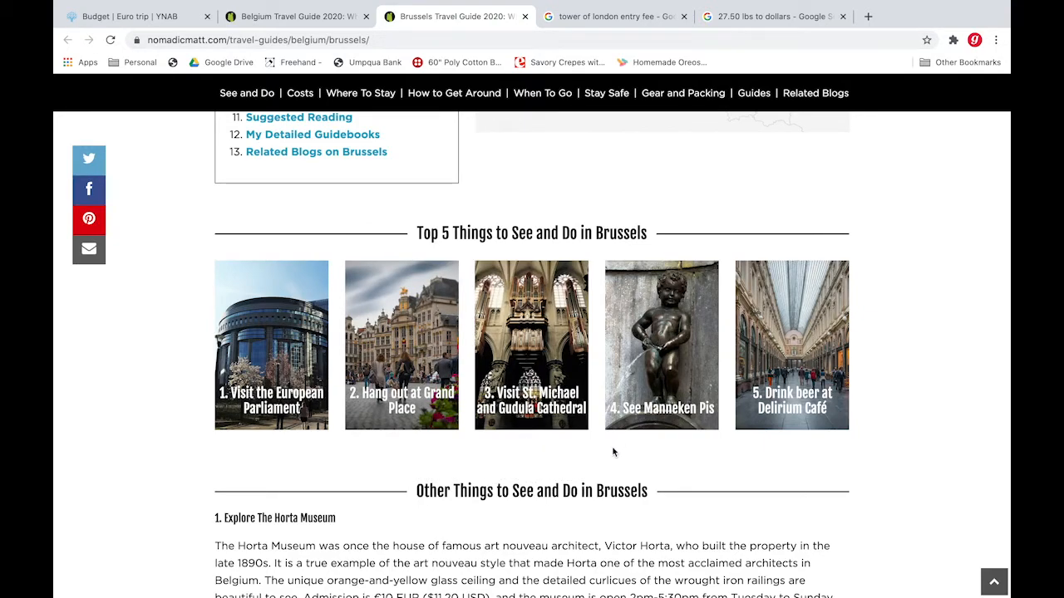
{"action": "mouse_move", "coordinate": [578, 380]}
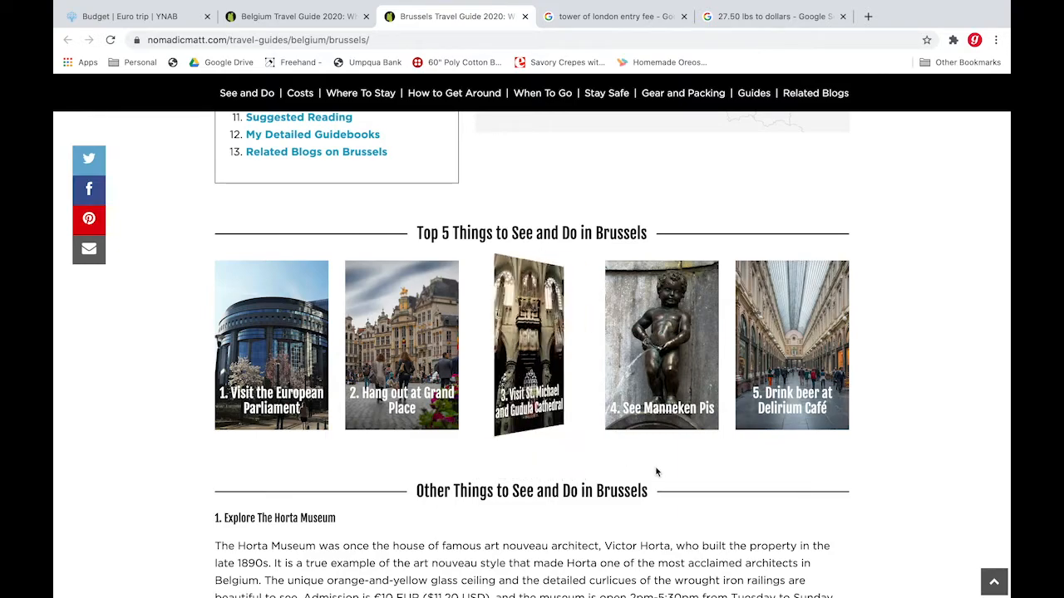
{"action": "scroll", "coordinate": [703, 467], "scroll_direction": "down", "scroll_amount": 1}
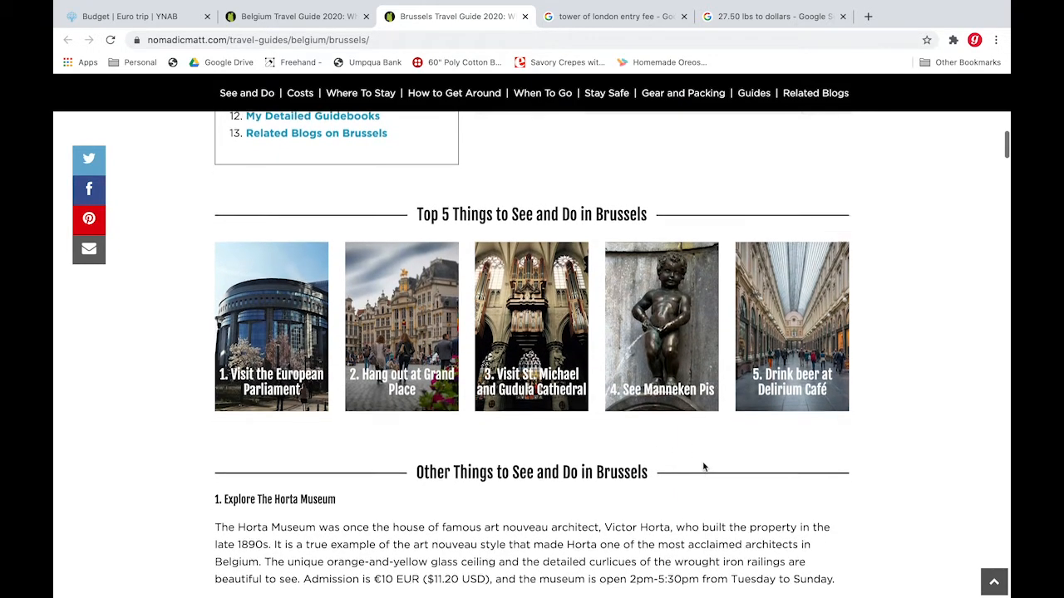
{"action": "scroll", "coordinate": [703, 467], "scroll_direction": "down", "scroll_amount": 2}
Step: Search Google for "brussels museum pass" in a new browser tab
{"action": "key", "text": "ctrl+t"}
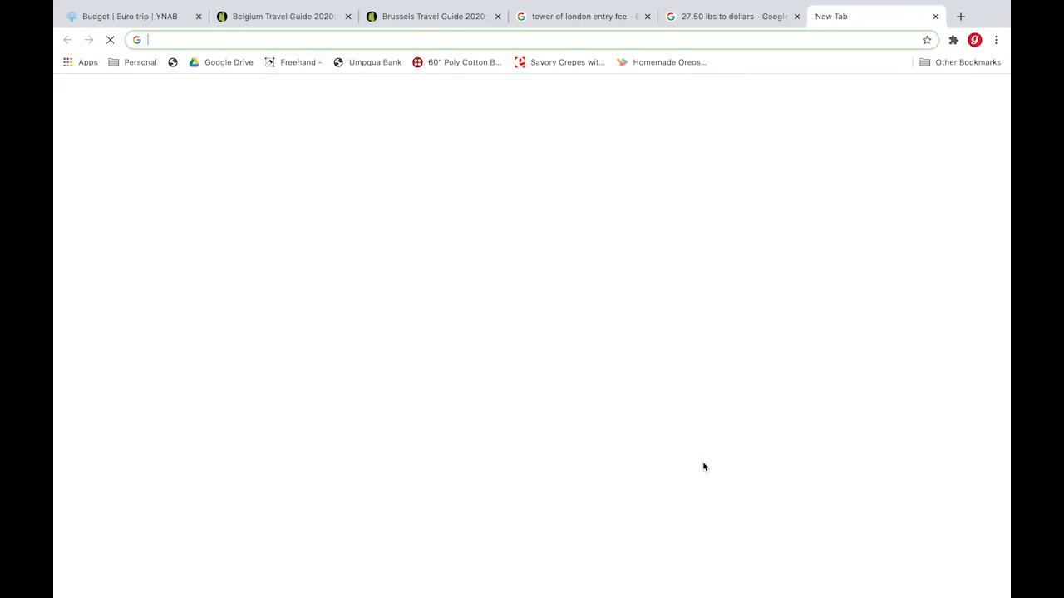
{"action": "type", "text": "brusse"}
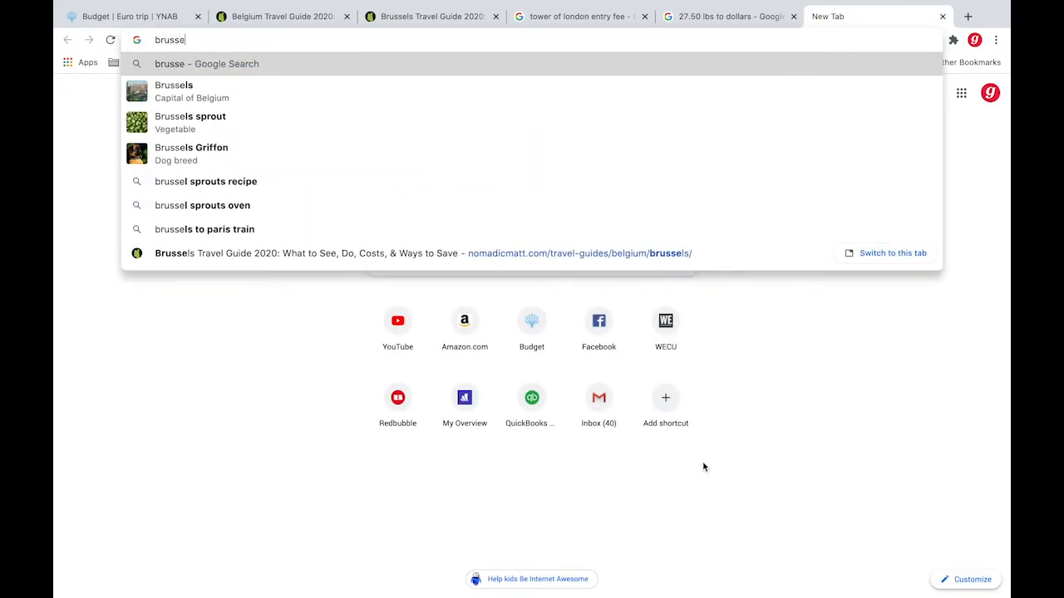
{"action": "type", "text": "ls muse"}
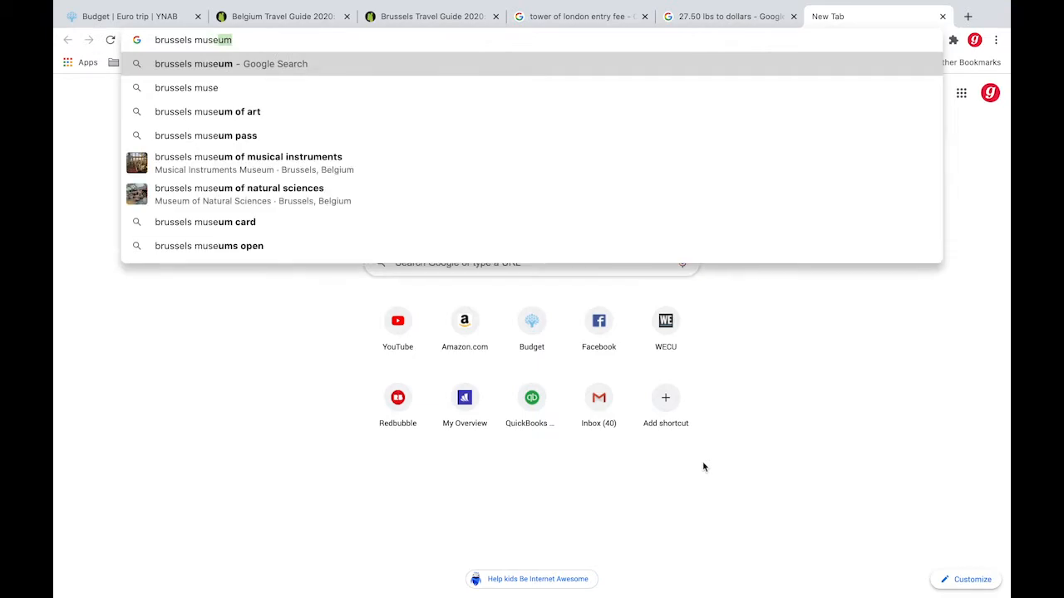
{"action": "type", "text": "um pass"}
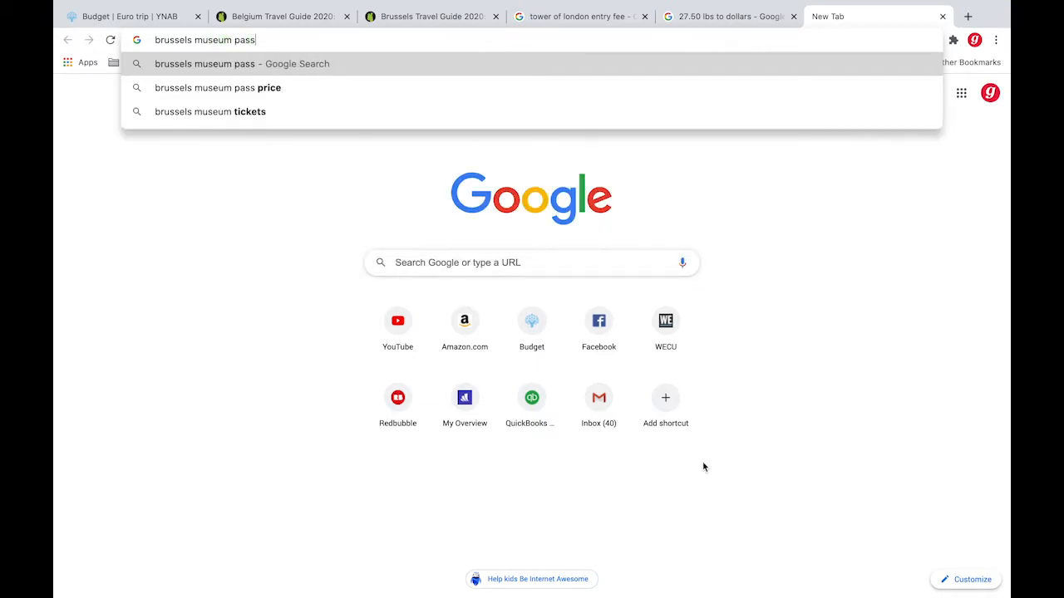
{"action": "key", "text": "Return"}
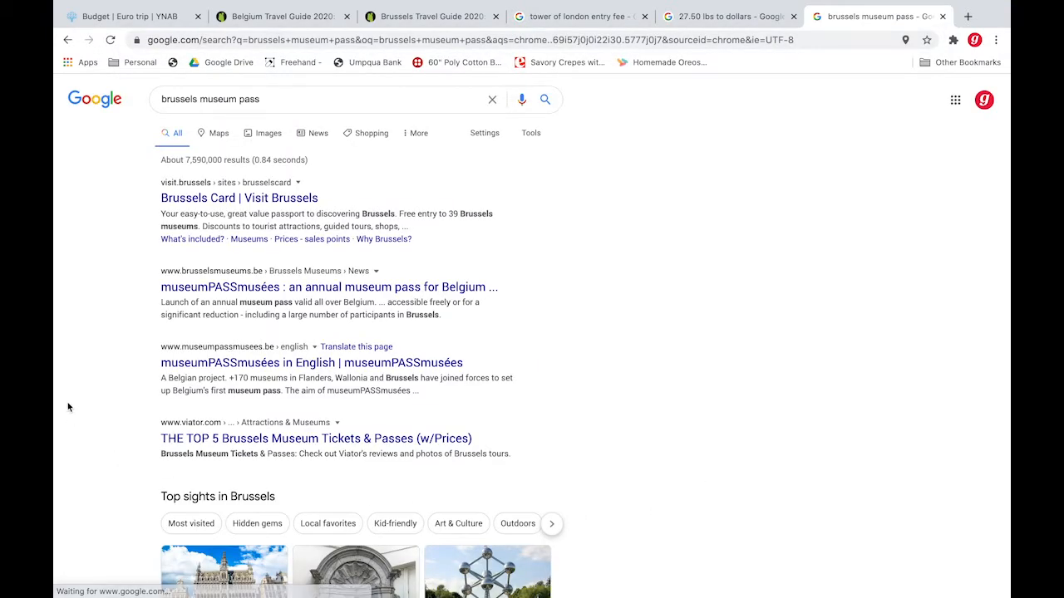
Step: Open the Visit Brussels page for the Brussels Card and dismiss its location request and chat pop-up
{"action": "left_click", "coordinate": [180, 204]}
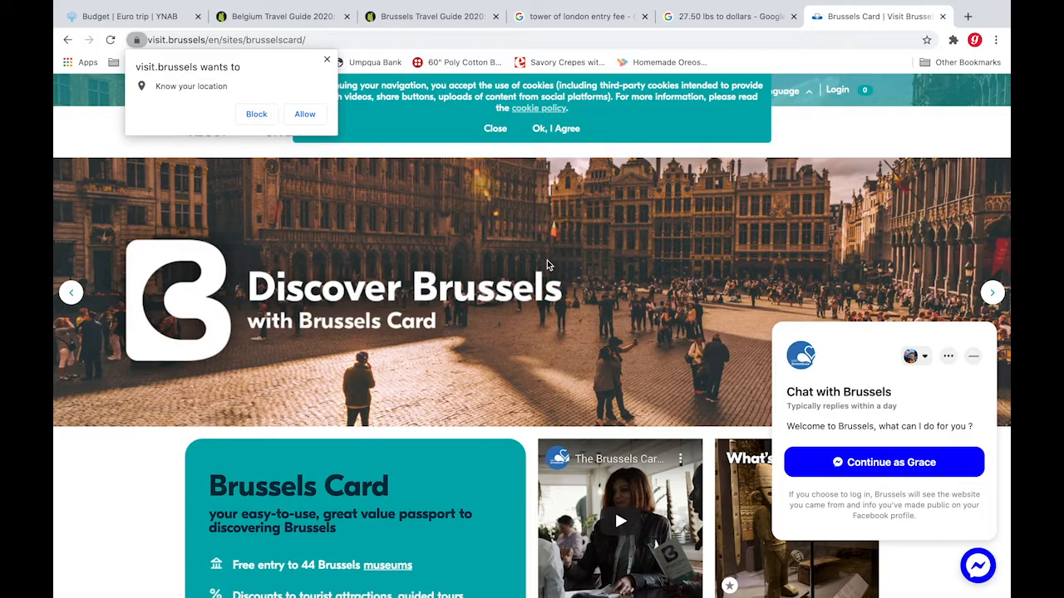
{"action": "left_click", "coordinate": [326, 61]}
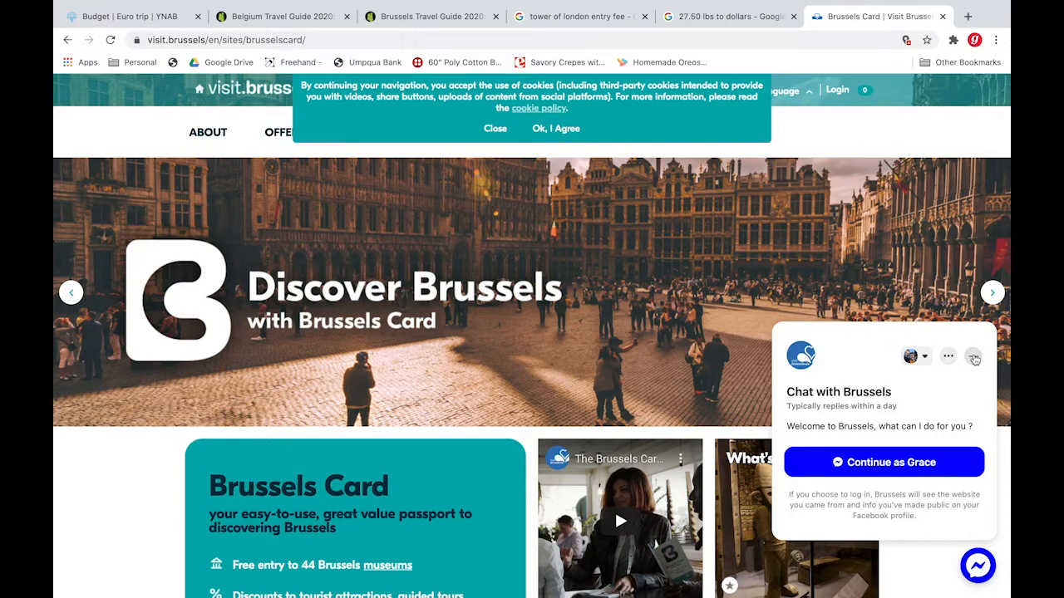
{"action": "left_click", "coordinate": [971, 357]}
Step: Review what the Brussels Card includes and open its online shop to check the prices per duration
{"action": "scroll", "coordinate": [659, 323], "scroll_direction": "down", "scroll_amount": 3}
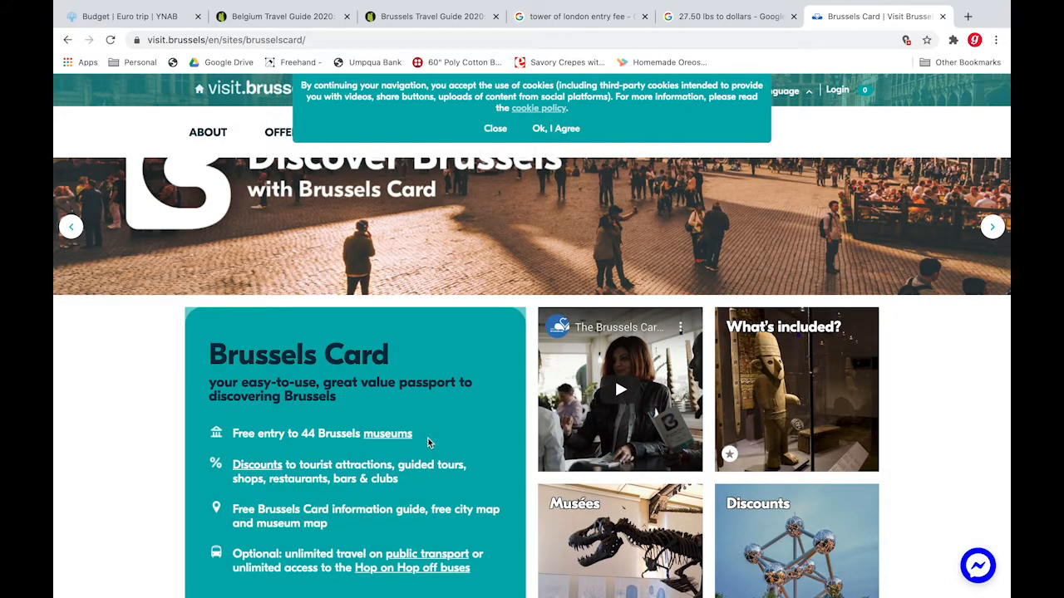
{"action": "scroll", "coordinate": [428, 438], "scroll_direction": "down", "scroll_amount": 2}
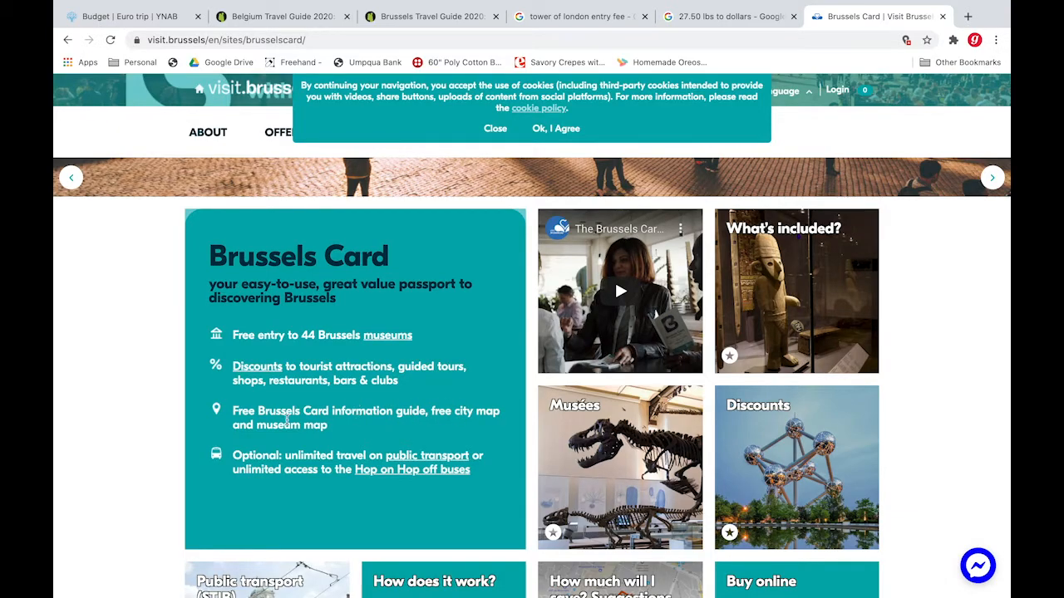
{"action": "scroll", "coordinate": [316, 464], "scroll_direction": "down", "scroll_amount": 6}
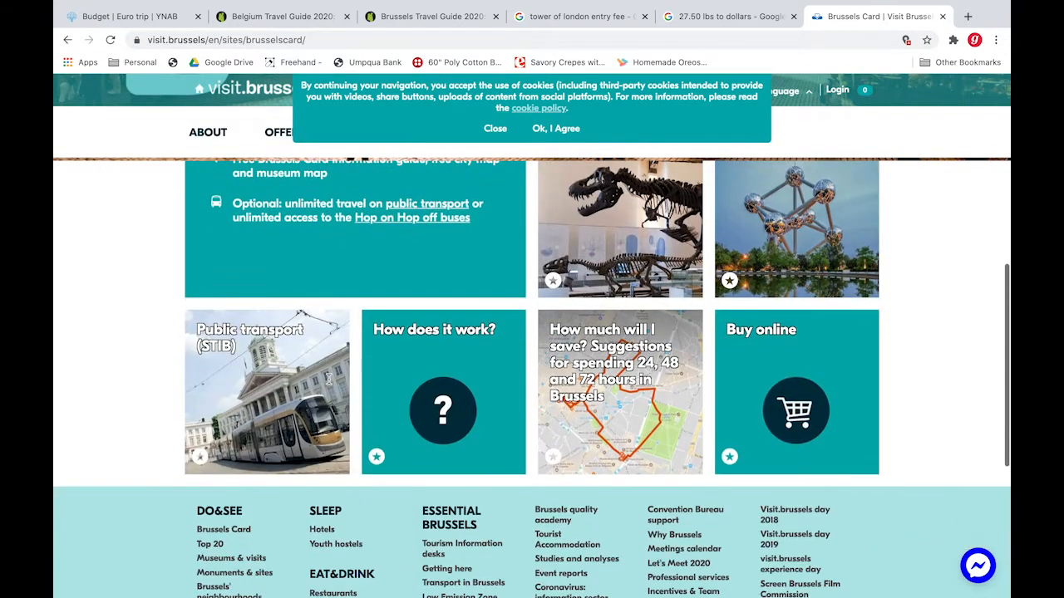
{"action": "left_click", "coordinate": [817, 353]}
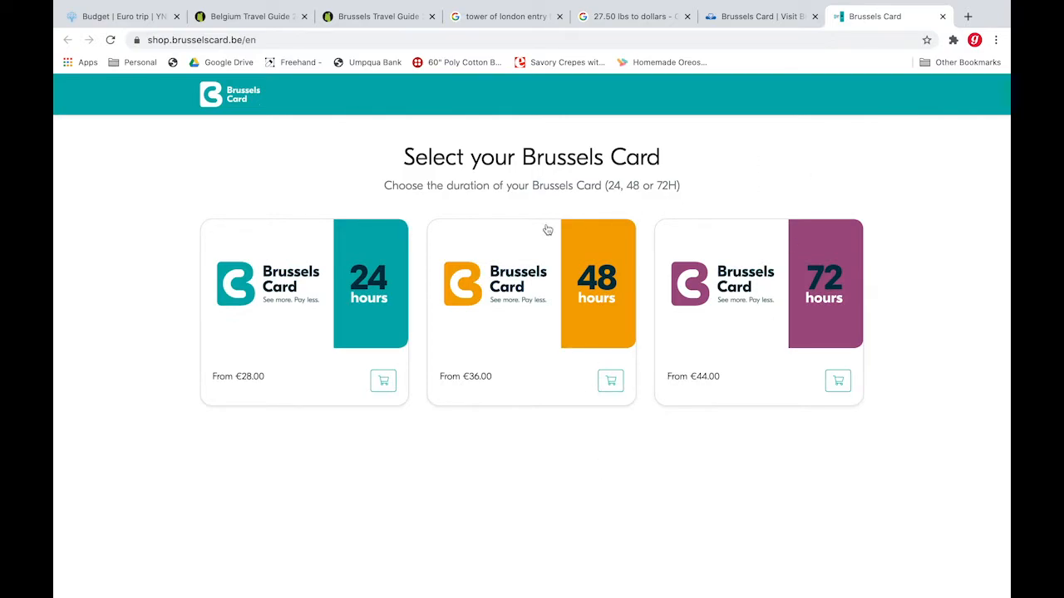
Step: Switch to the open Google currency converter and convert 36 Euro to United States Dollar
{"action": "key", "text": "ctrl+shift+Tab"}
{"action": "key", "text": "ctrl+shift+Tab"}
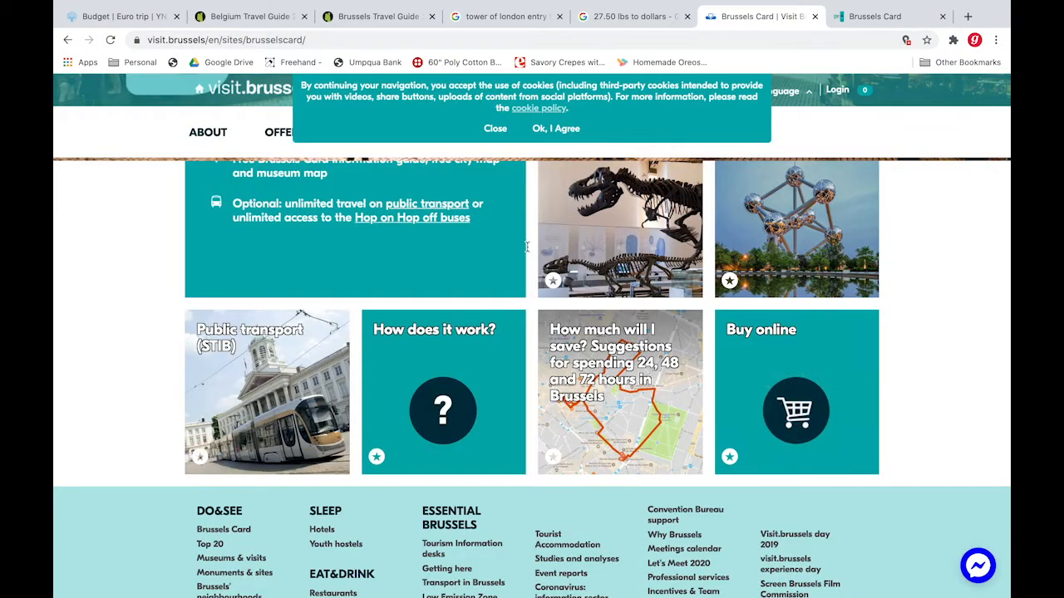
{"action": "left_click", "coordinate": [314, 287]}
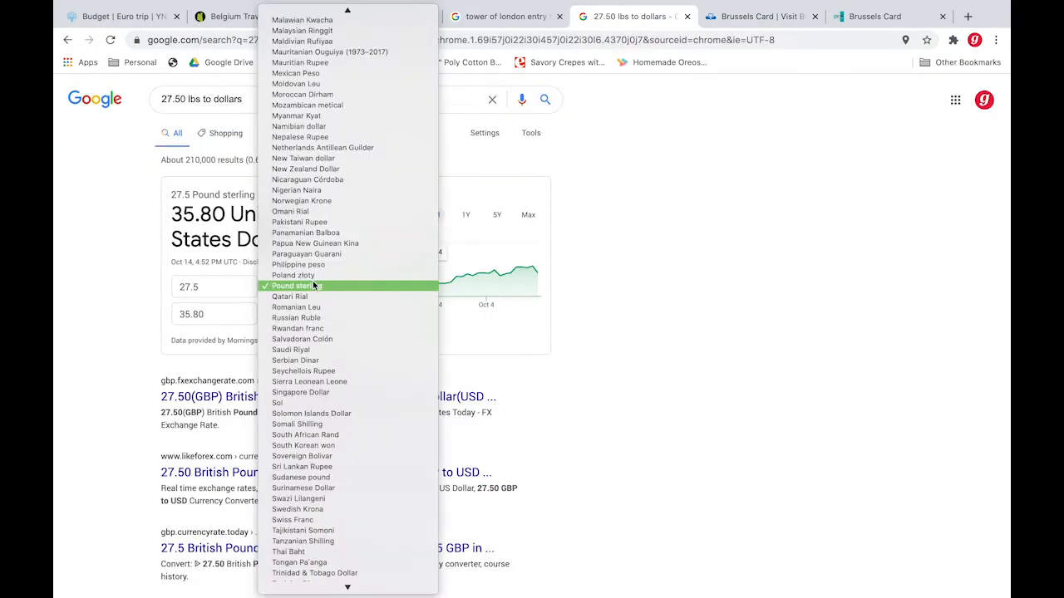
{"action": "scroll", "coordinate": [312, 285], "scroll_direction": "up", "scroll_amount": 10}
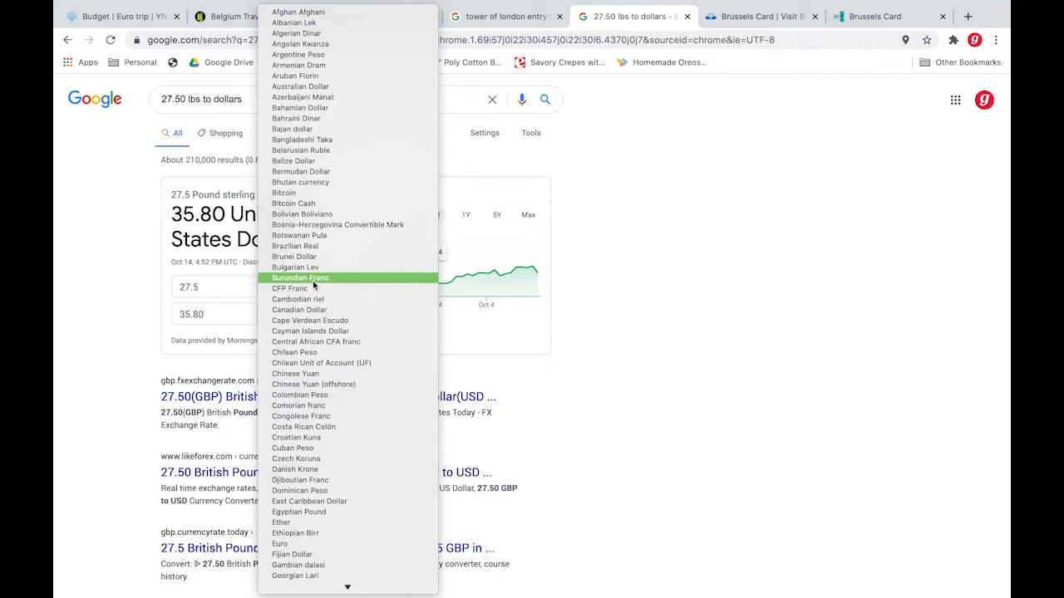
{"action": "scroll", "coordinate": [312, 285], "scroll_direction": "down", "scroll_amount": 1}
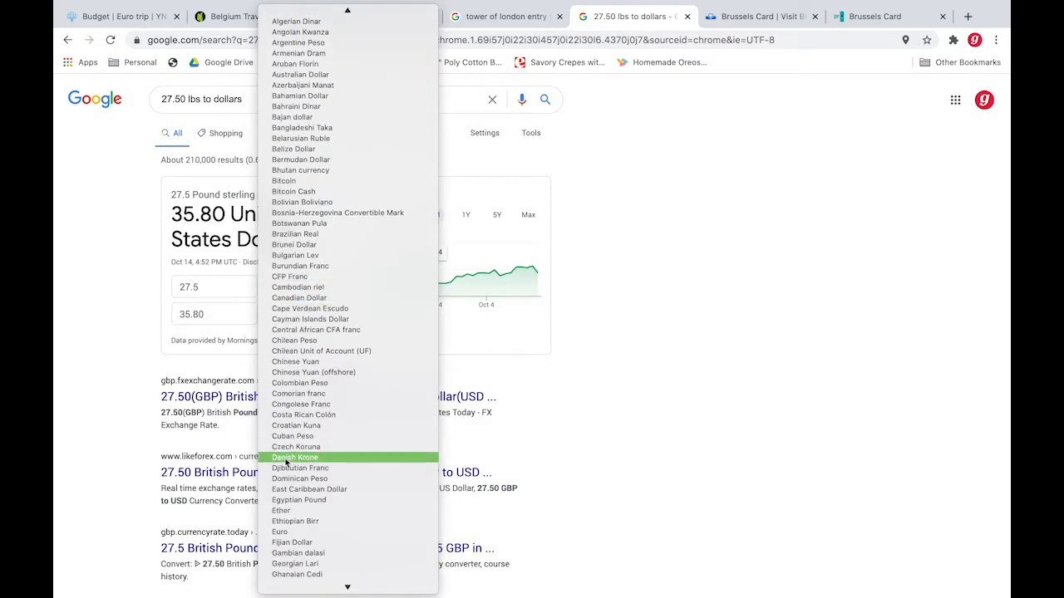
{"action": "left_click", "coordinate": [285, 535]}
{"action": "left_click", "coordinate": [229, 286]}
{"action": "key", "text": "BackSpace"}
{"action": "key", "text": "BackSpace"}
{"action": "key", "text": "BackSpace"}
{"action": "key", "text": "BackSpace"}
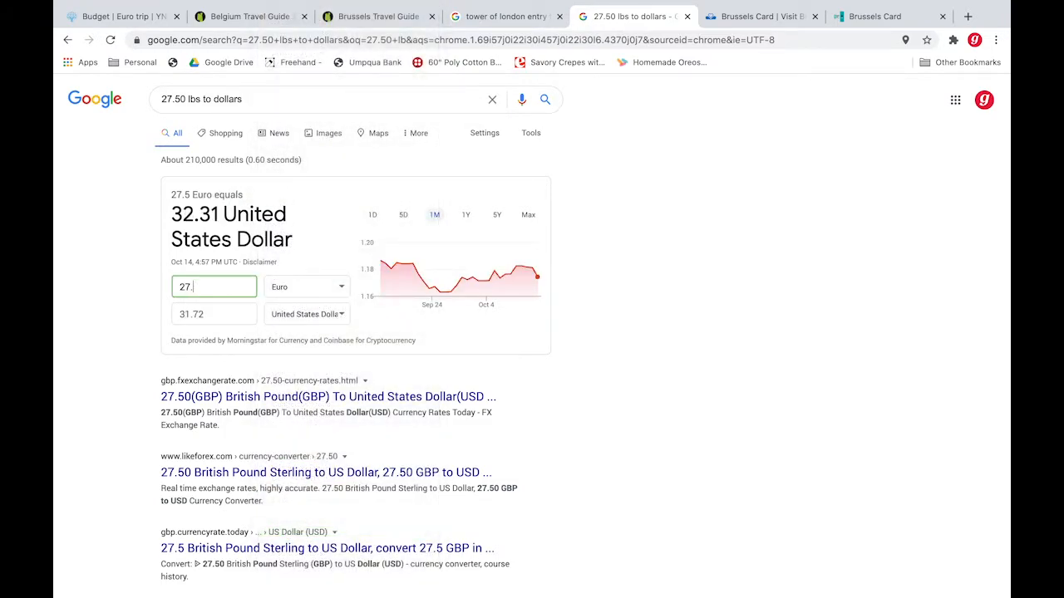
{"action": "type", "text": "36"}
Step: Recheck the converted Brussels Card price in the currency converter and return to the YNAB Euro trip budget
{"action": "key", "text": "ctrl+shift+Tab"}
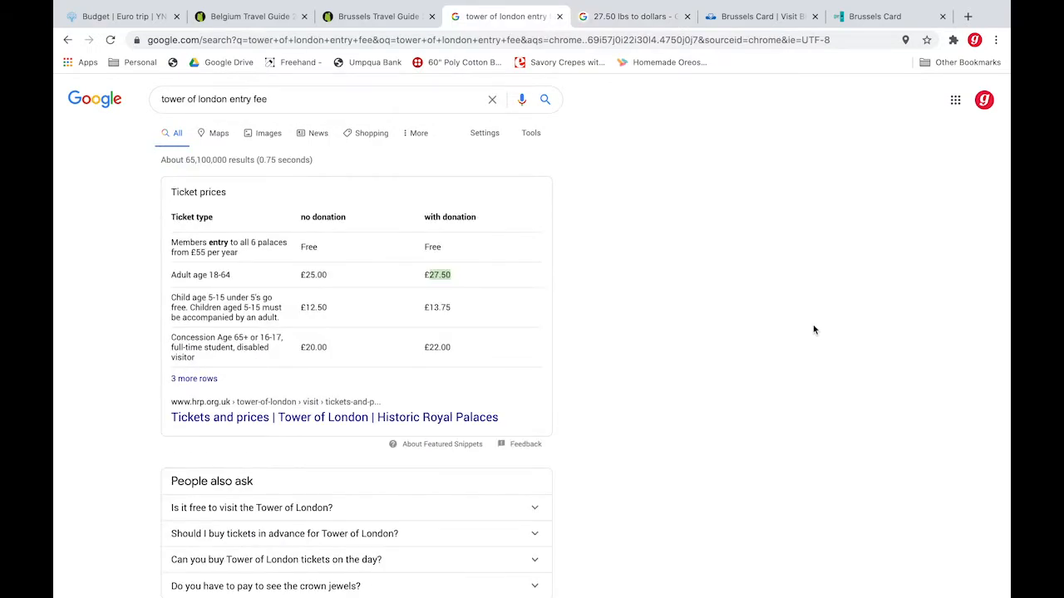
{"action": "key", "text": "ctrl+Tab"}
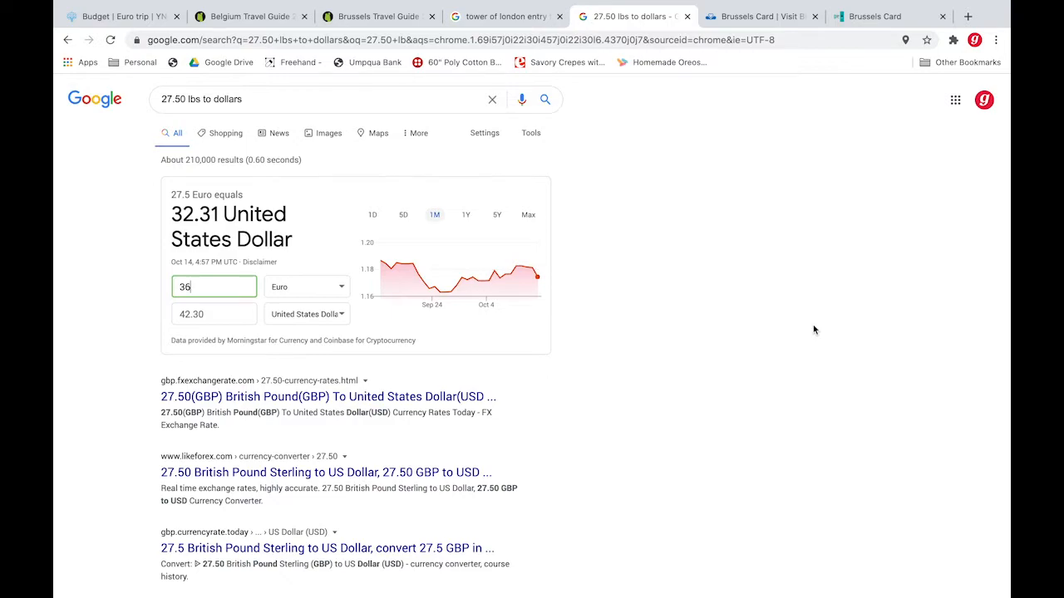
{"action": "key", "text": "ctrl+shift+Tab"}
{"action": "key", "text": "ctrl+shift+Tab"}
{"action": "key", "text": "ctrl+shift+Tab"}
{"action": "key", "text": "ctrl+shift+Tab"}
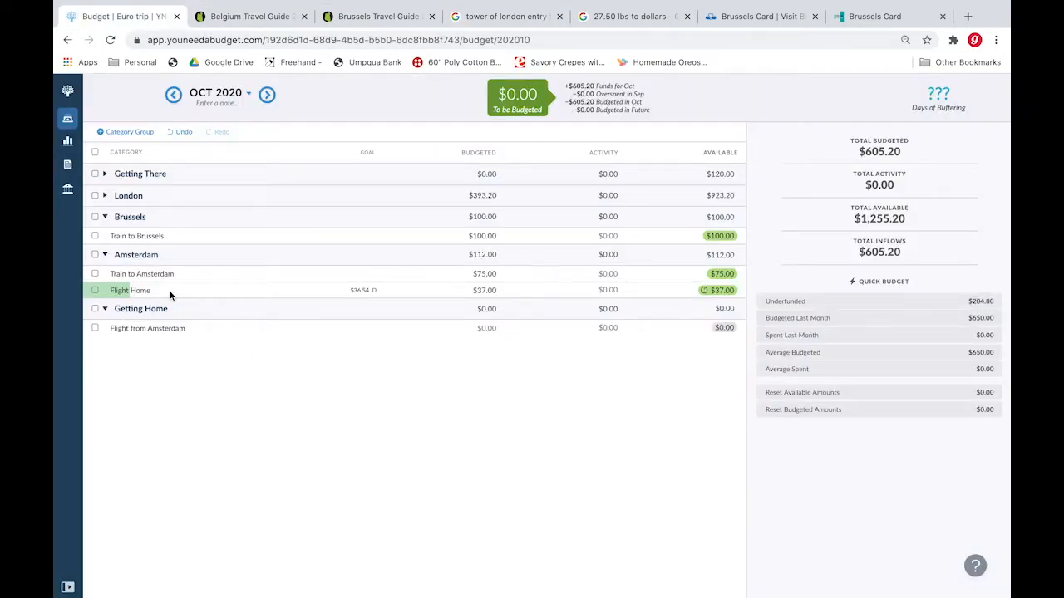
Step: Add a category named Museum Pass to the Brussels group
{"action": "left_click", "coordinate": [153, 218]}
{"action": "type", "text": "Muse"}
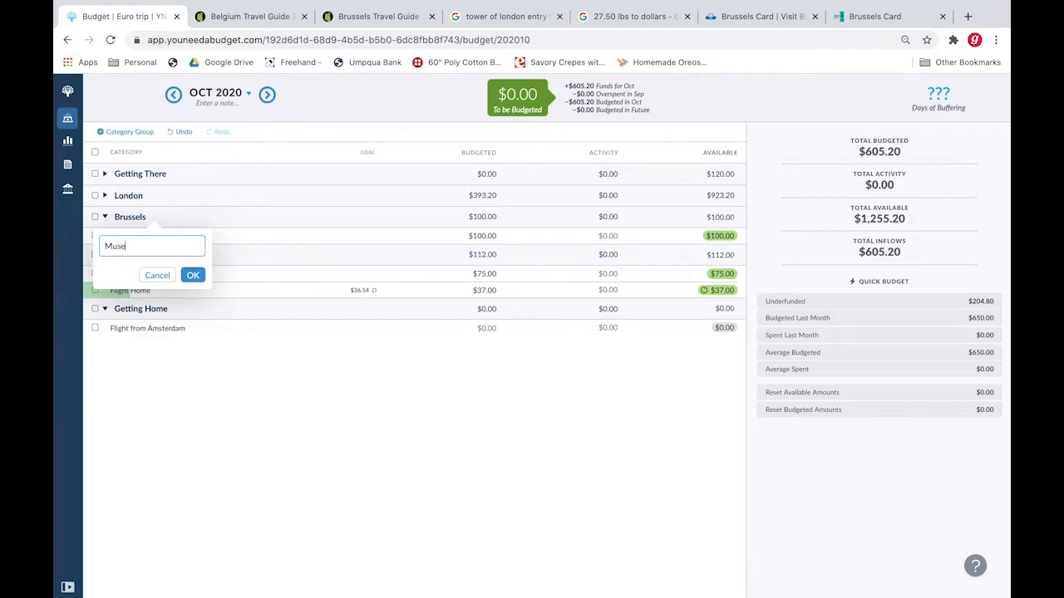
{"action": "type", "text": "um Pass"}
{"action": "left_click", "coordinate": [193, 275]}
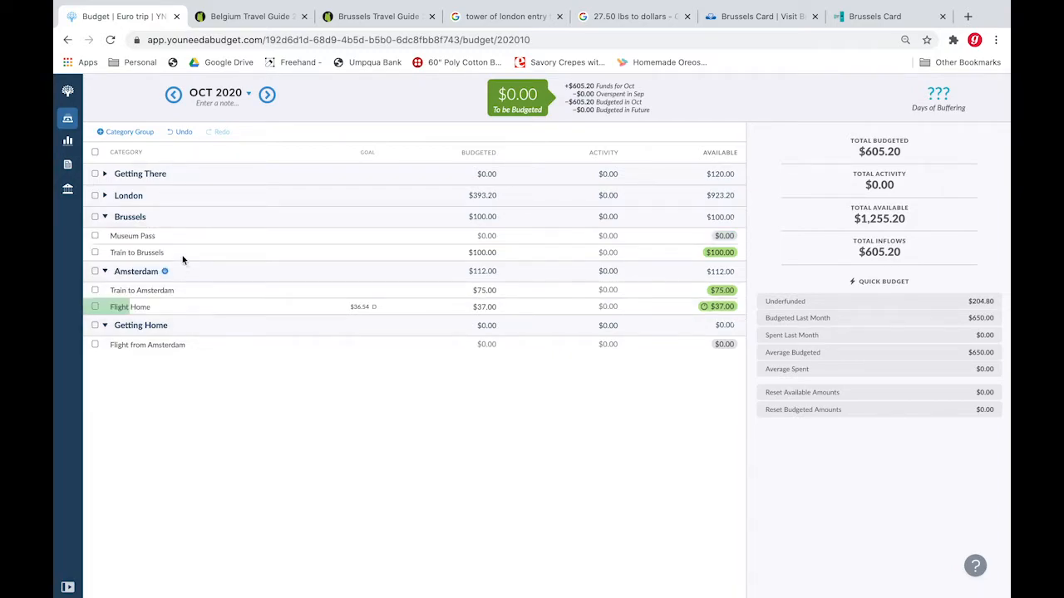
Step: Give Museum Pass a Target Savings Balance goal of $45 without a date and place it below Train to Brussels
{"action": "left_click", "coordinate": [447, 231]}
{"action": "left_click", "coordinate": [823, 405]}
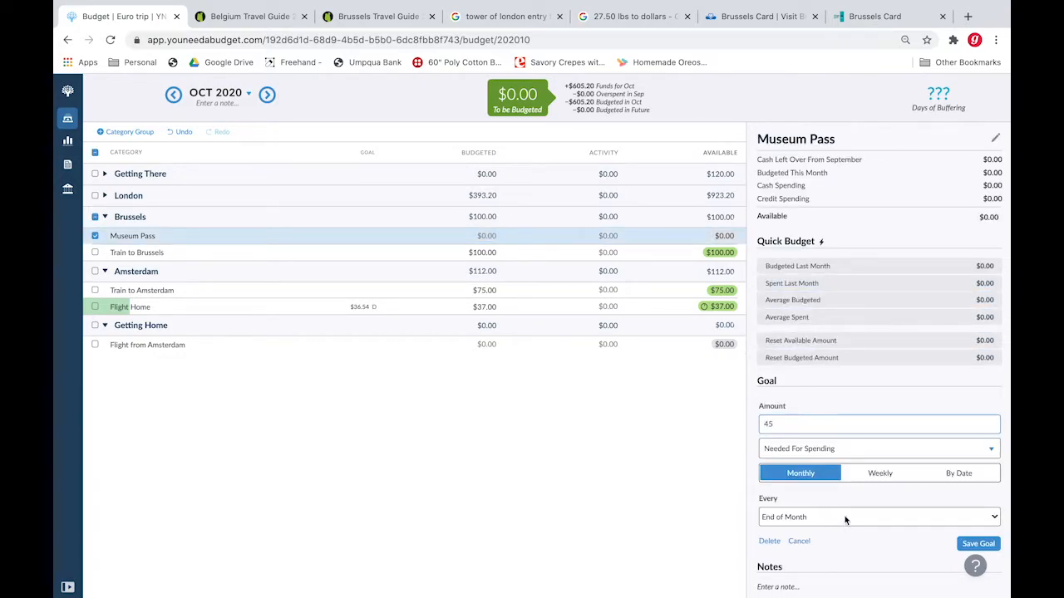
{"action": "left_click", "coordinate": [823, 453]}
{"action": "left_click", "coordinate": [834, 317]}
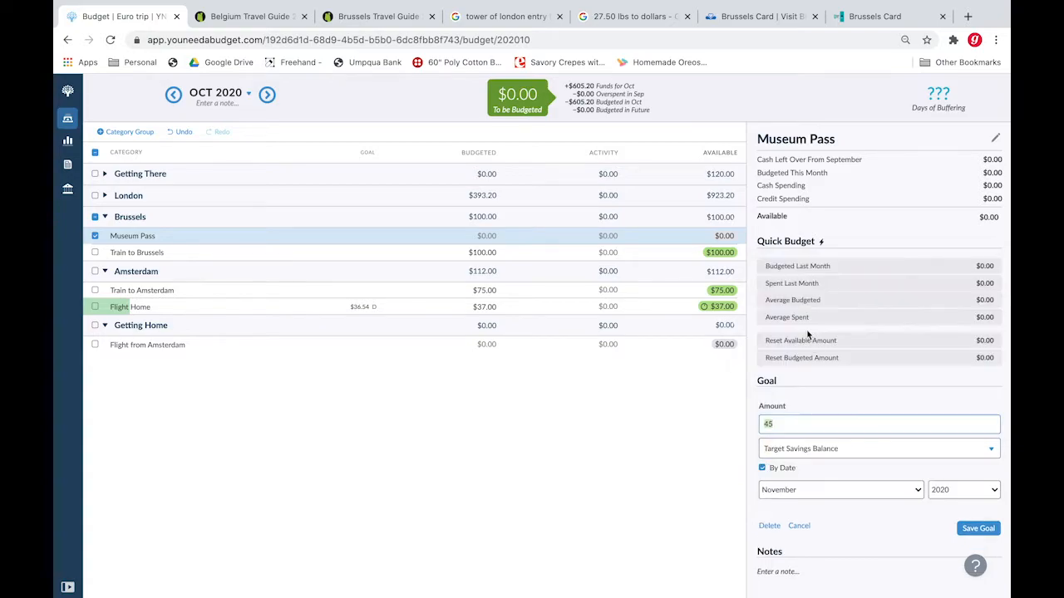
{"action": "left_click", "coordinate": [762, 468]}
{"action": "left_click", "coordinate": [978, 499]}
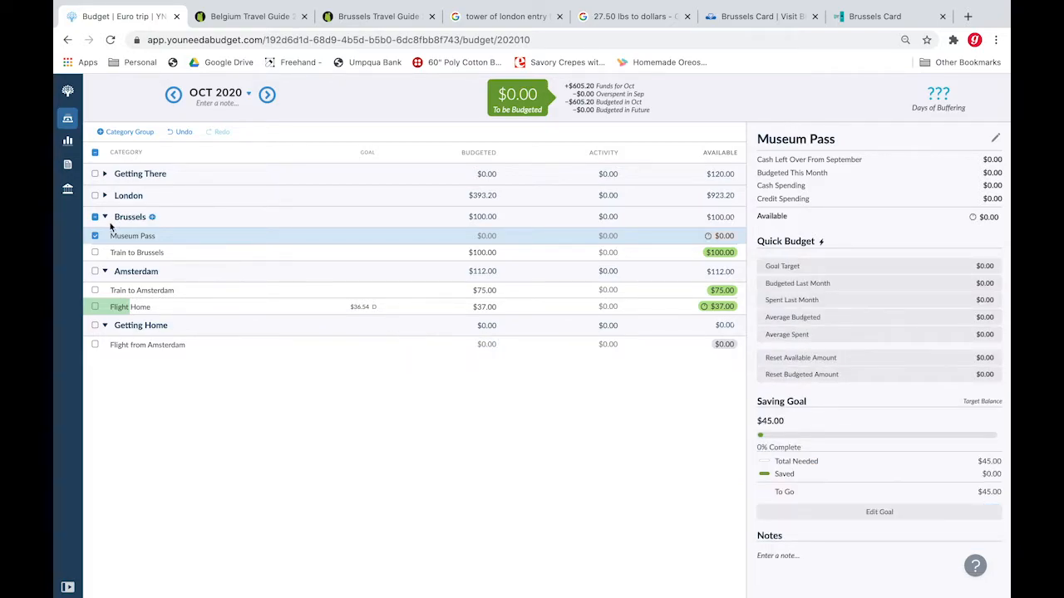
{"action": "left_click_drag", "start_coordinate": [167, 243], "coordinate": [194, 273]}
{"action": "left_click", "coordinate": [95, 254]}
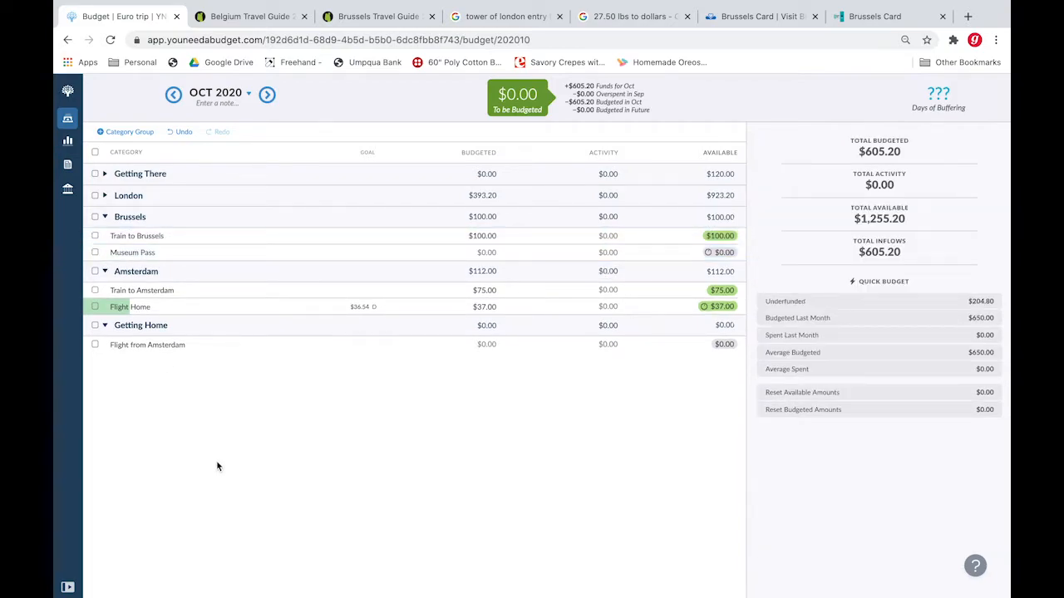
Step: Reduce the September 2020 budgeted amount for Flight to London by 204.2 and return to October
{"action": "left_click", "coordinate": [106, 196]}
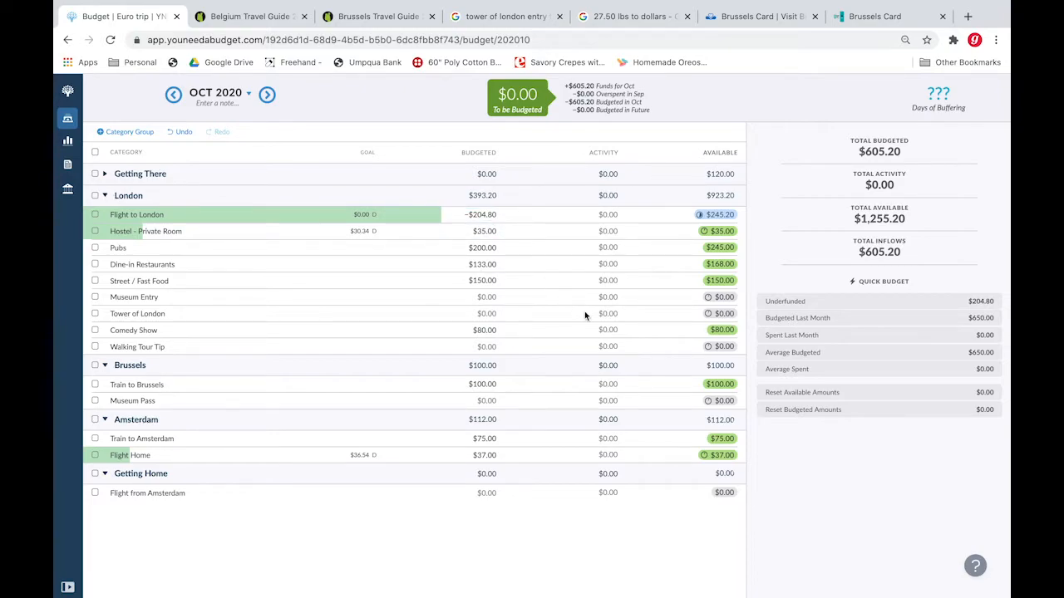
{"action": "left_click", "coordinate": [498, 218]}
{"action": "left_click", "coordinate": [174, 94]}
{"action": "left_click", "coordinate": [493, 214]}
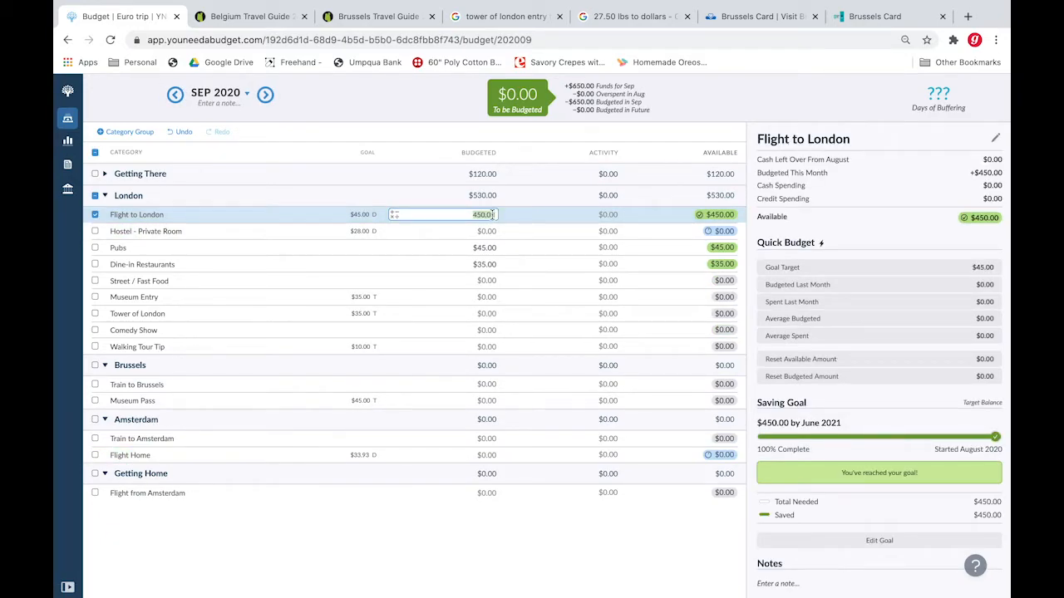
{"action": "left_click", "coordinate": [493, 214]}
{"action": "type", "text": "-204.2"}
{"action": "key", "text": "Return"}
{"action": "left_click", "coordinate": [265, 94]}
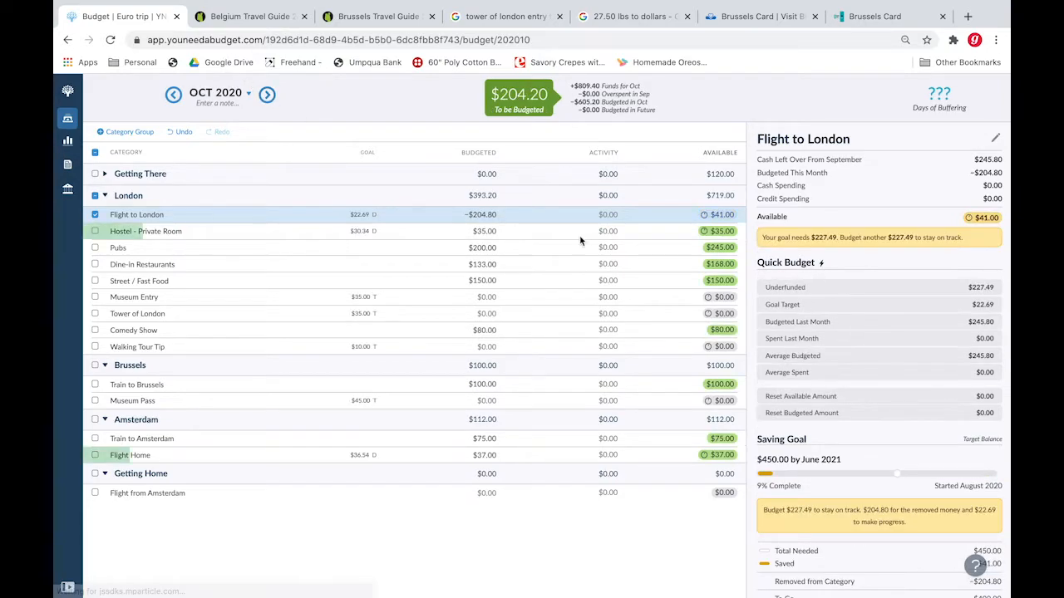
Step: Move the 204.20 waiting to be budgeted to Flight Home in the Amsterdam group and collapse the London group
{"action": "left_click", "coordinate": [516, 108]}
{"action": "type", "text": "fl"}
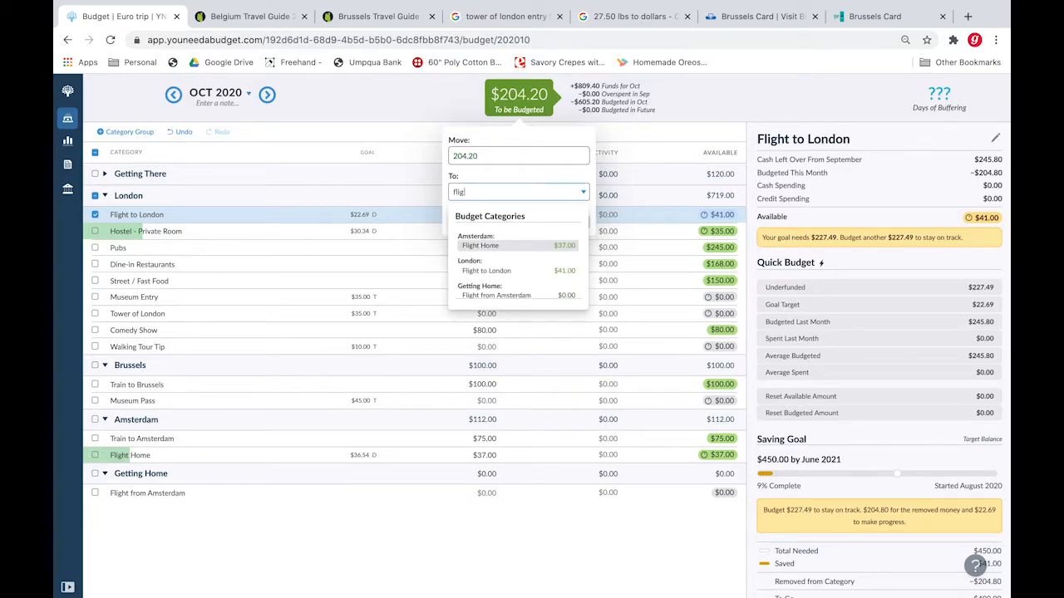
{"action": "type", "text": "ig"}
{"action": "key", "text": "Return"}
{"action": "key", "text": "Return"}
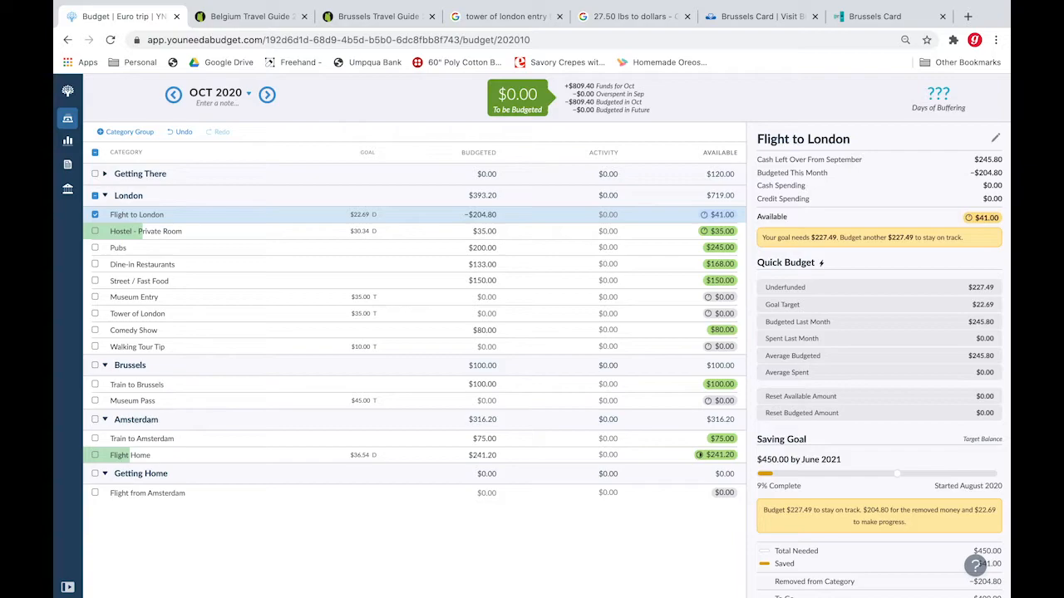
{"action": "left_click", "coordinate": [105, 197]}
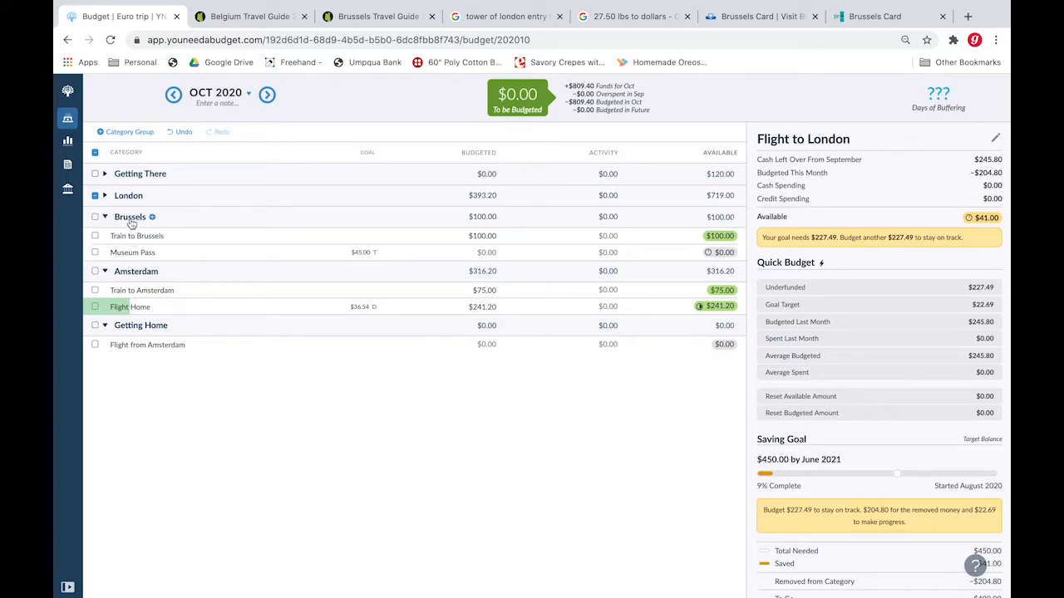
Step: Switch to the Brussels travel guide and read the Cantillon Brewery tour entry, including its price
{"action": "key", "text": "ctrl+Tab"}
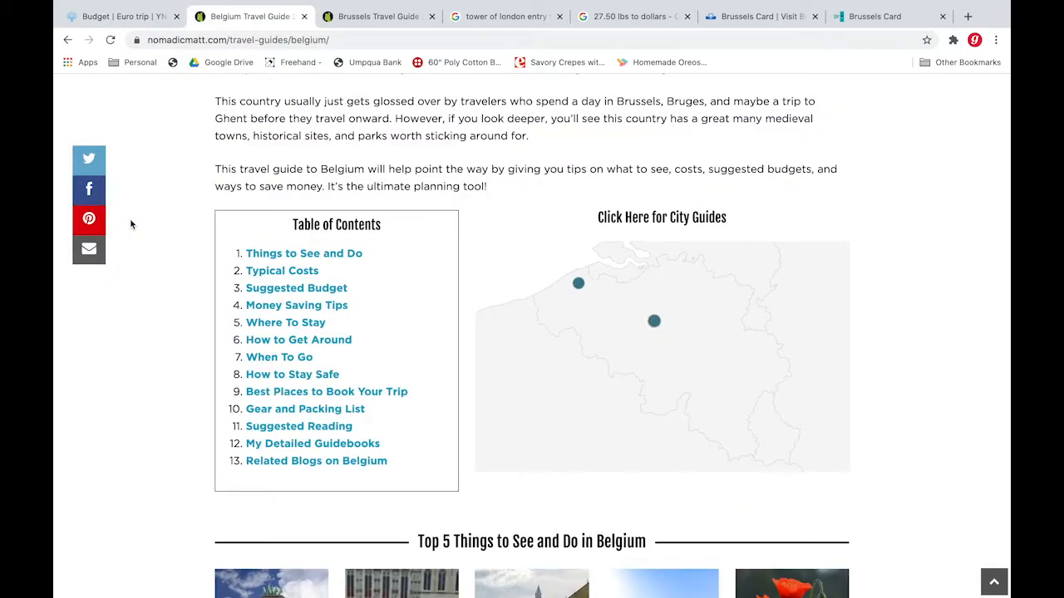
{"action": "key", "text": "ctrl+Tab"}
{"action": "scroll", "coordinate": [140, 436], "scroll_direction": "down", "scroll_amount": 5}
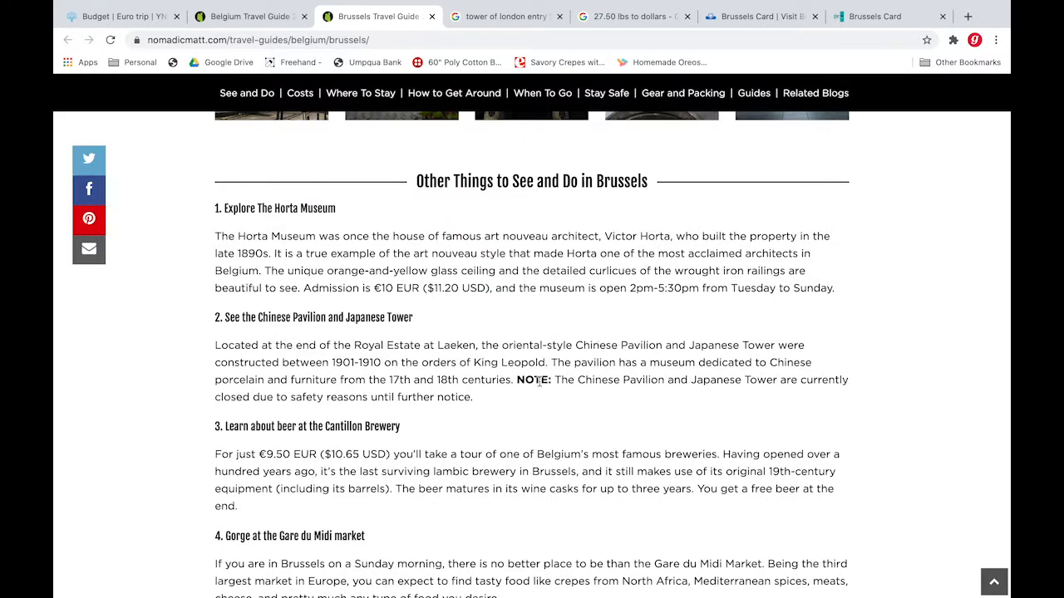
{"action": "scroll", "coordinate": [324, 422], "scroll_direction": "down", "scroll_amount": 2}
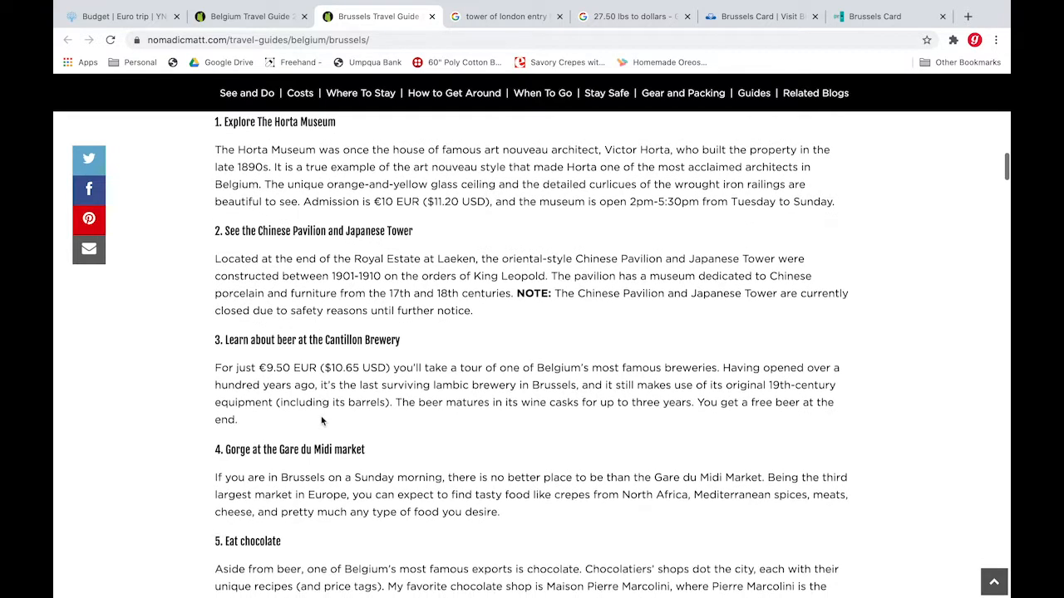
{"action": "left_click_drag", "start_coordinate": [325, 337], "coordinate": [451, 346]}
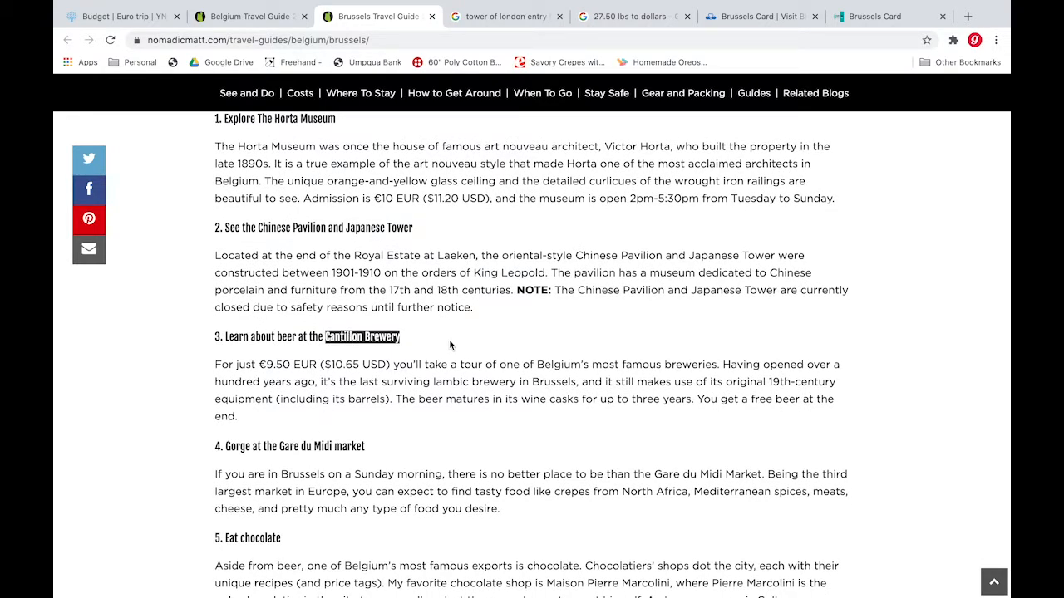
{"action": "left_click_drag", "start_coordinate": [259, 364], "coordinate": [783, 420]}
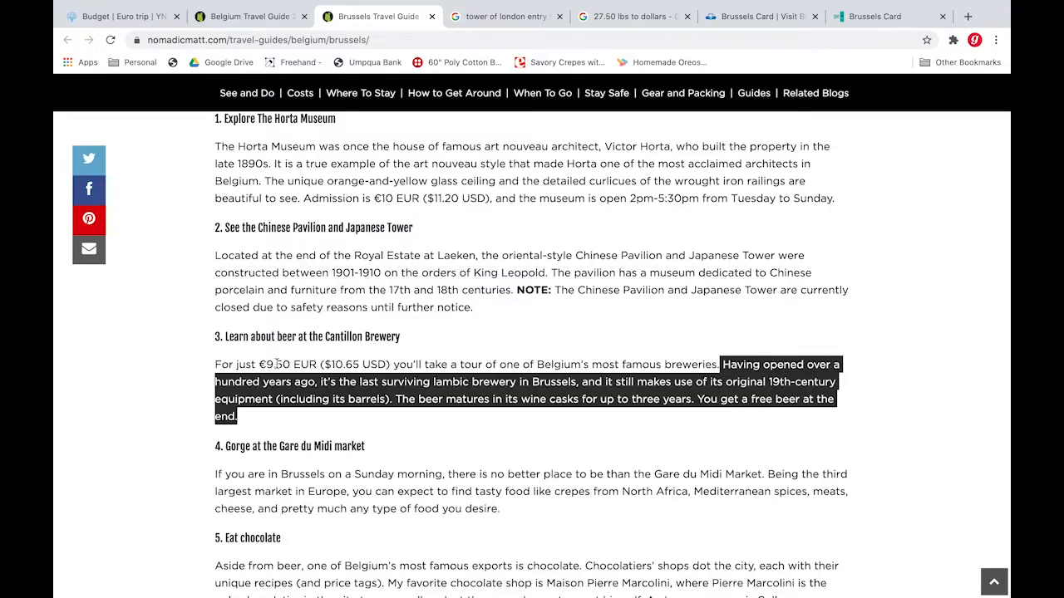
Step: Return to the YNAB budget, add a Brewery Tour category to Brussels and place it below Museum Pass
{"action": "key", "text": "ctrl+1"}
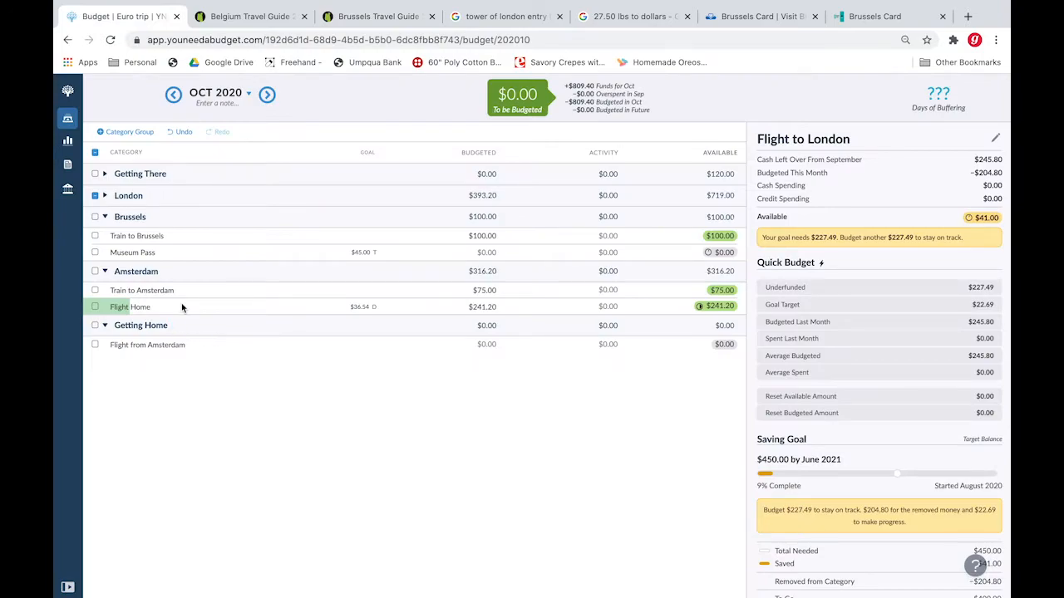
{"action": "left_click", "coordinate": [156, 217]}
{"action": "type", "text": "B"}
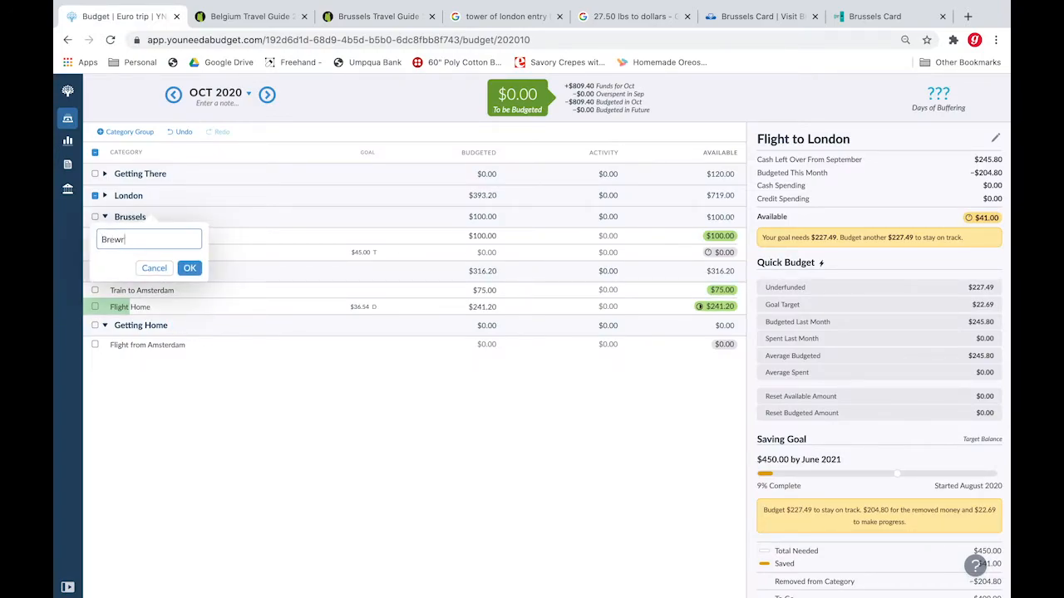
{"action": "type", "text": "rewery To"}
{"action": "left_click", "coordinate": [190, 268]}
{"action": "left_click_drag", "start_coordinate": [158, 236], "coordinate": [163, 290]}
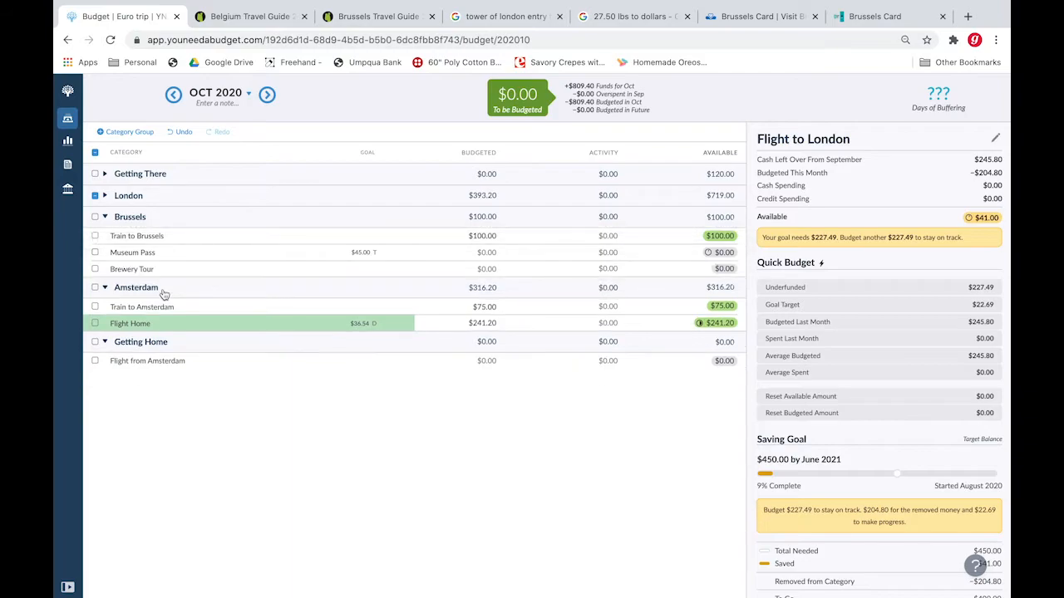
Step: Recheck the brewery tour's US dollar price in the Brussels travel guide and return to the YNAB budget
{"action": "key", "text": "ctrl+Tab"}
{"action": "key", "text": "ctrl+Tab"}
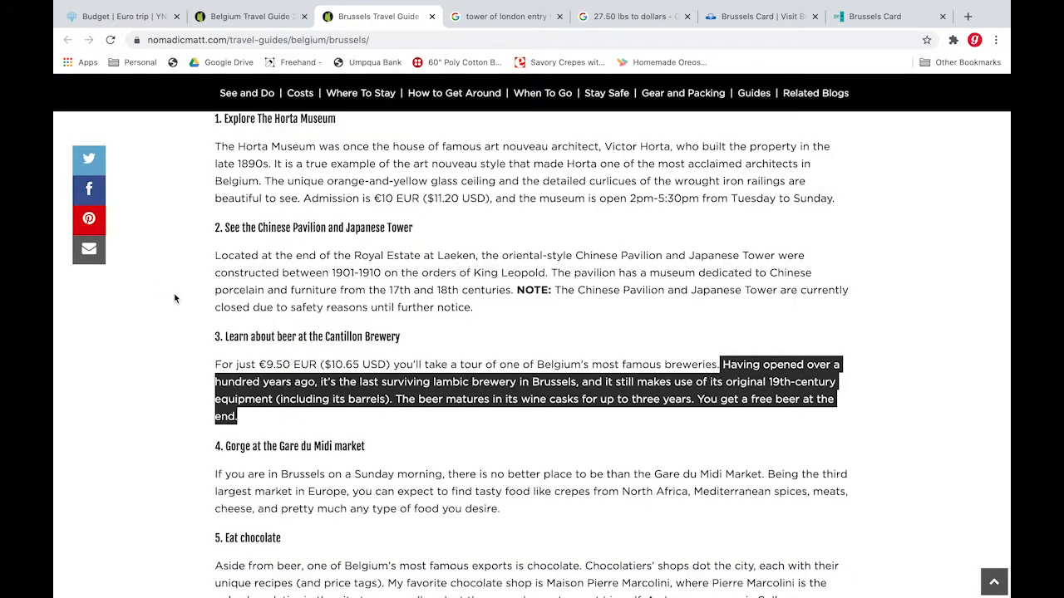
{"action": "double_click", "coordinate": [339, 364]}
{"action": "key", "text": "ctrl+shift+Tab"}
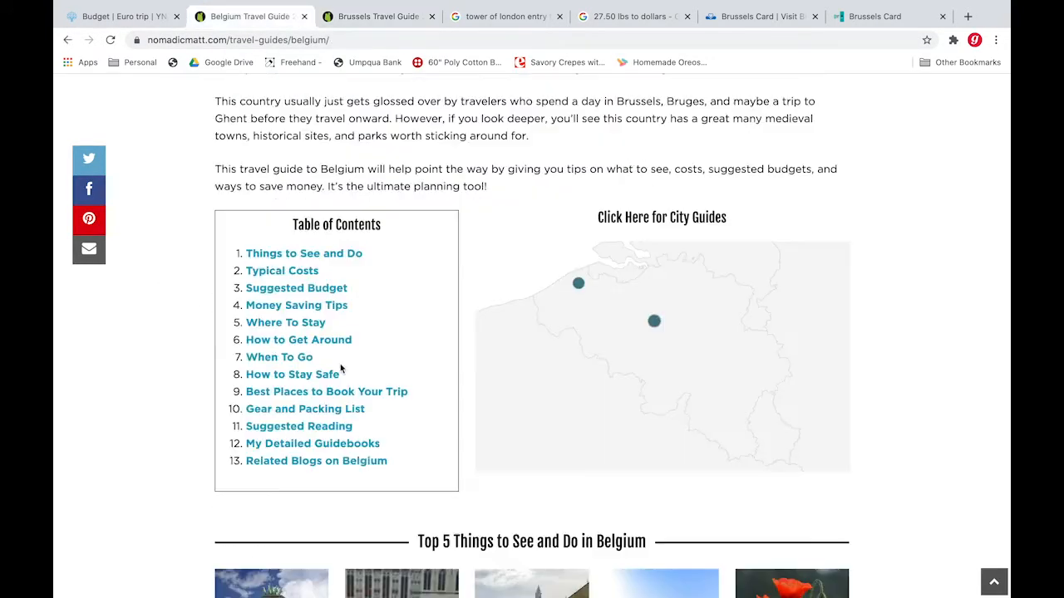
{"action": "key", "text": "ctrl+shift+Tab"}
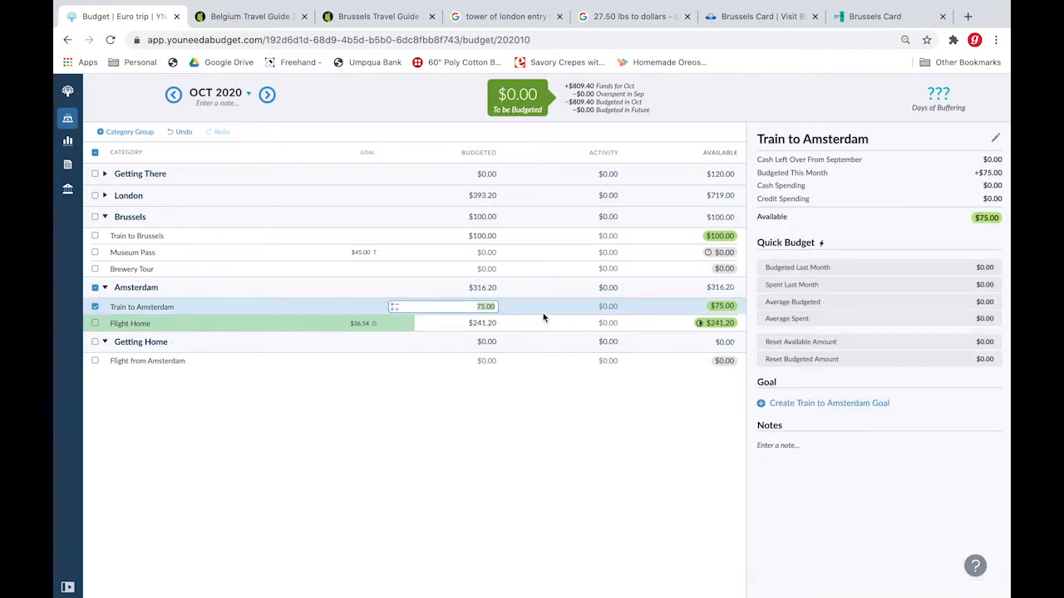
Step: Create a Target Savings Balance goal of $12 without a date for Brewery Tour
{"action": "left_click", "coordinate": [187, 273]}
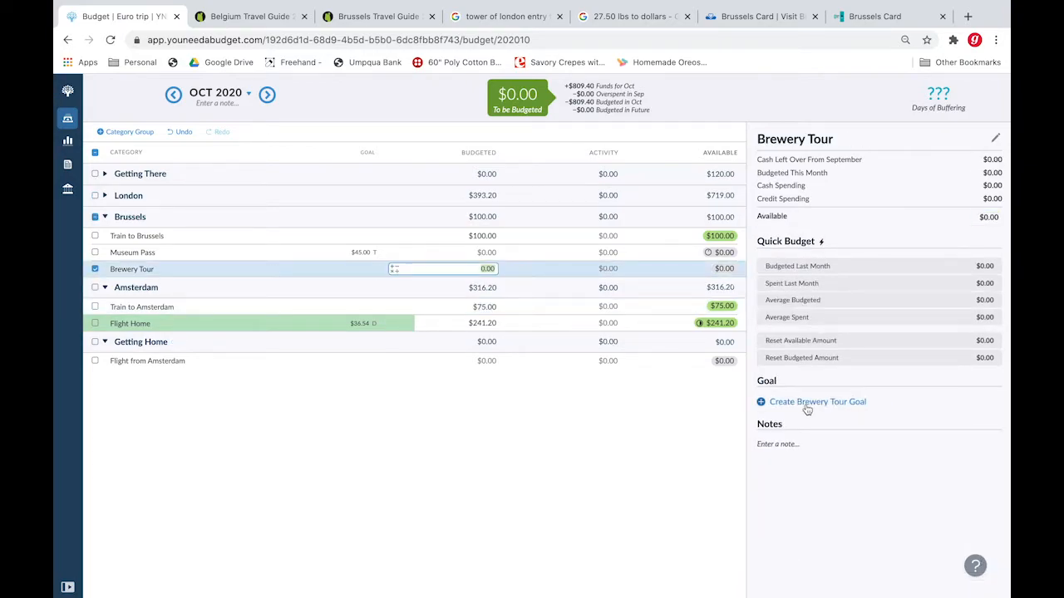
{"action": "left_click", "coordinate": [778, 403]}
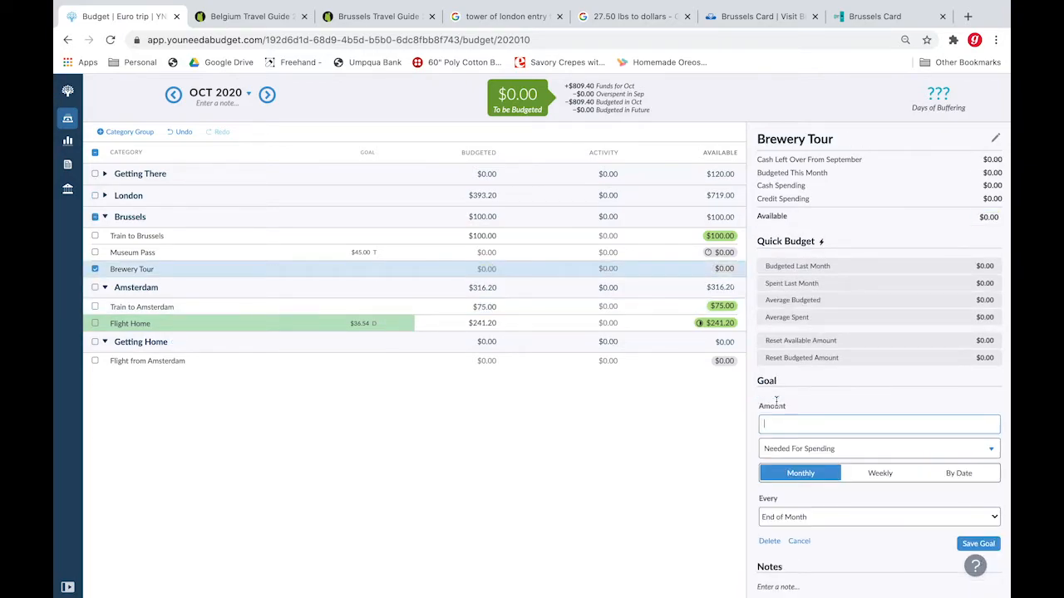
{"action": "left_click", "coordinate": [772, 447]}
{"action": "left_click", "coordinate": [798, 336]}
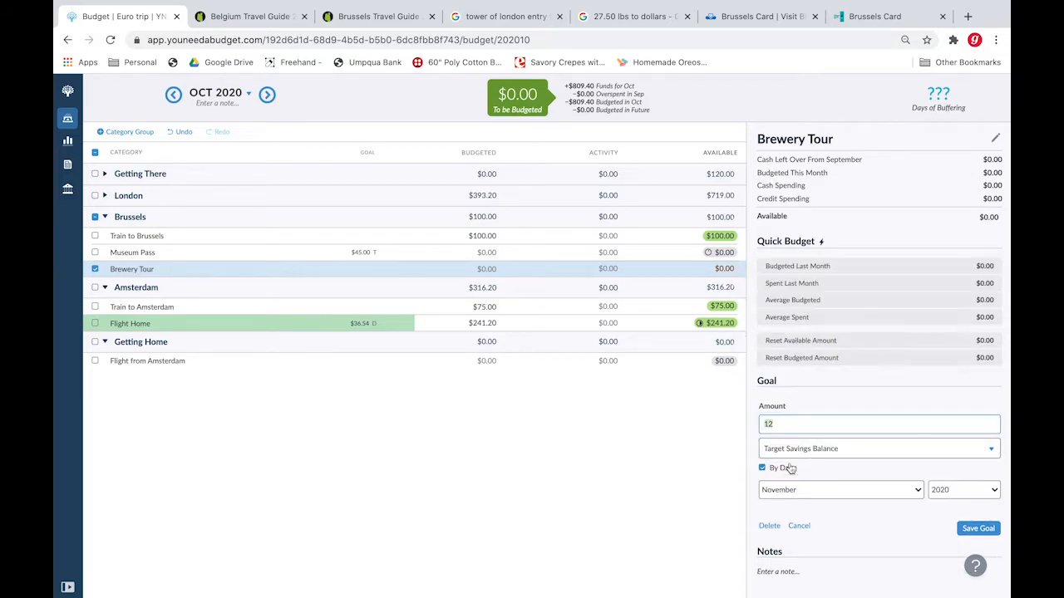
{"action": "left_click", "coordinate": [763, 469]}
{"action": "left_click", "coordinate": [978, 500]}
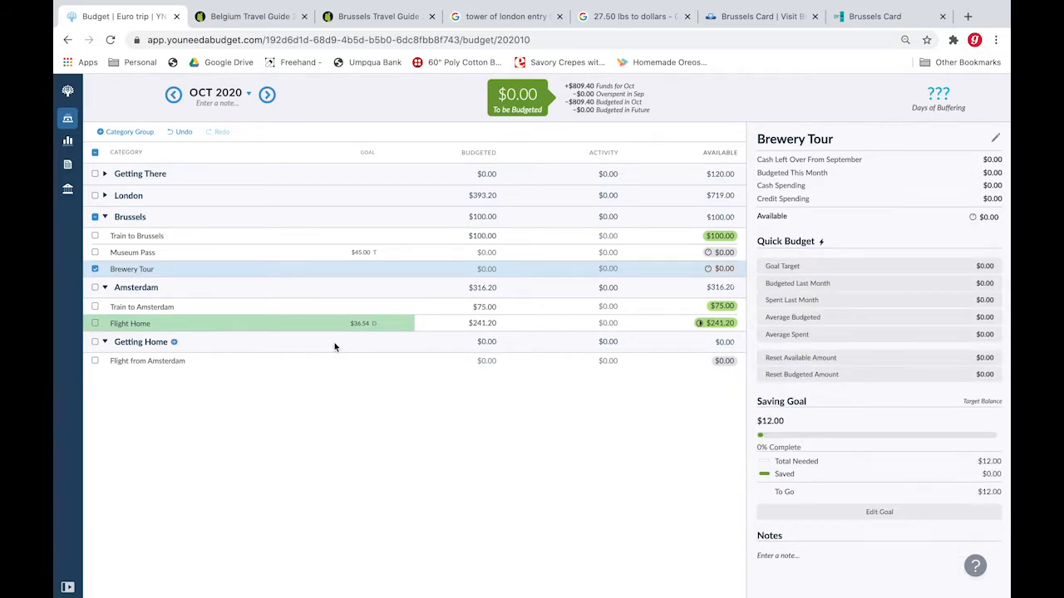
Step: Read the Gare du Midi market entry in the Brussels travel guide and return to the YNAB budget
{"action": "left_click", "coordinate": [258, 23]}
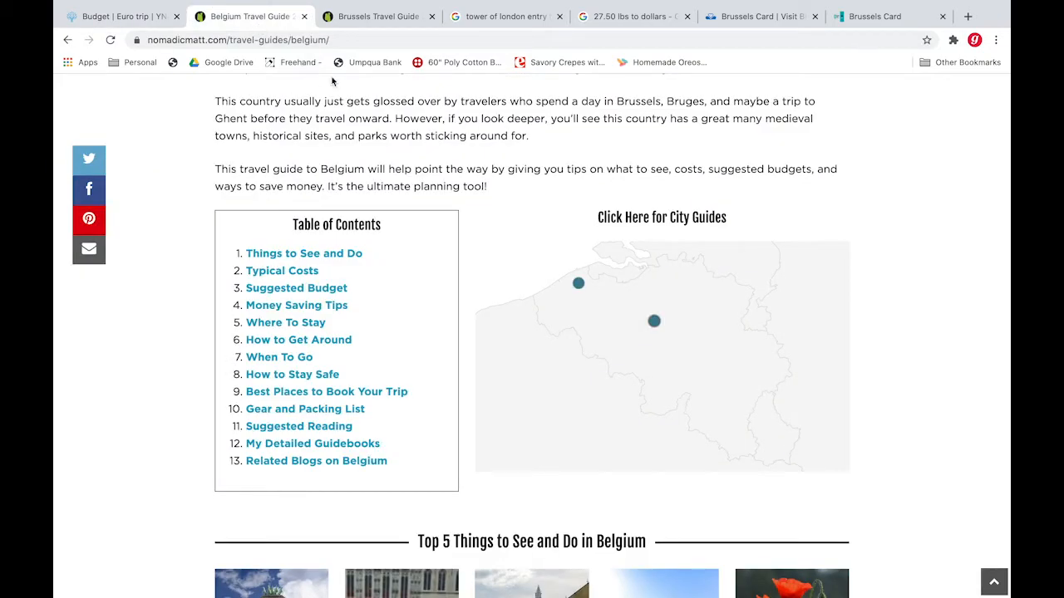
{"action": "left_click", "coordinate": [372, 14]}
{"action": "scroll", "coordinate": [484, 401], "scroll_direction": "down", "scroll_amount": 2}
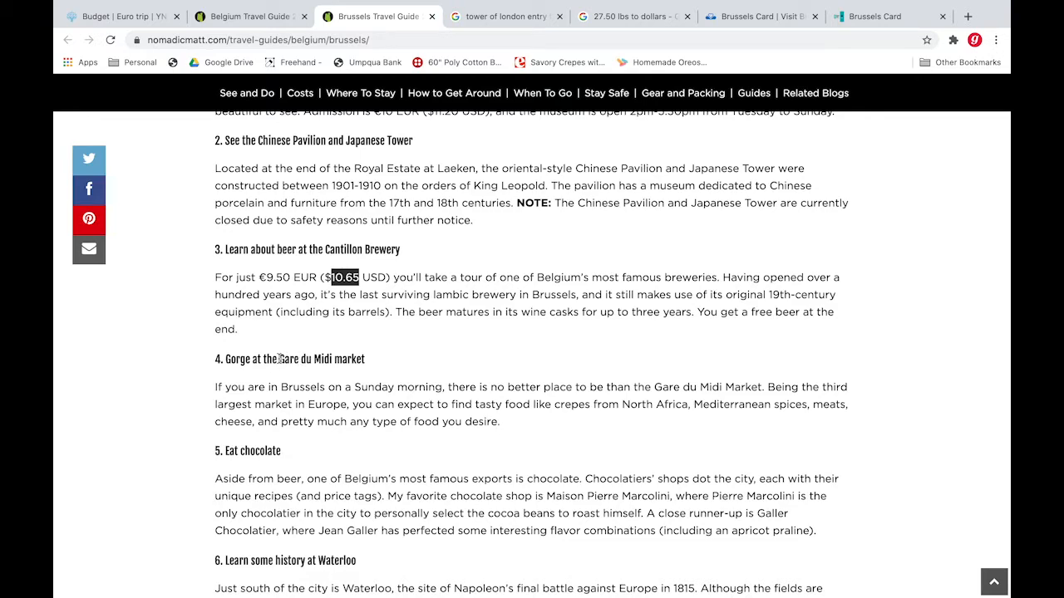
{"action": "left_click_drag", "start_coordinate": [279, 359], "coordinate": [413, 391]}
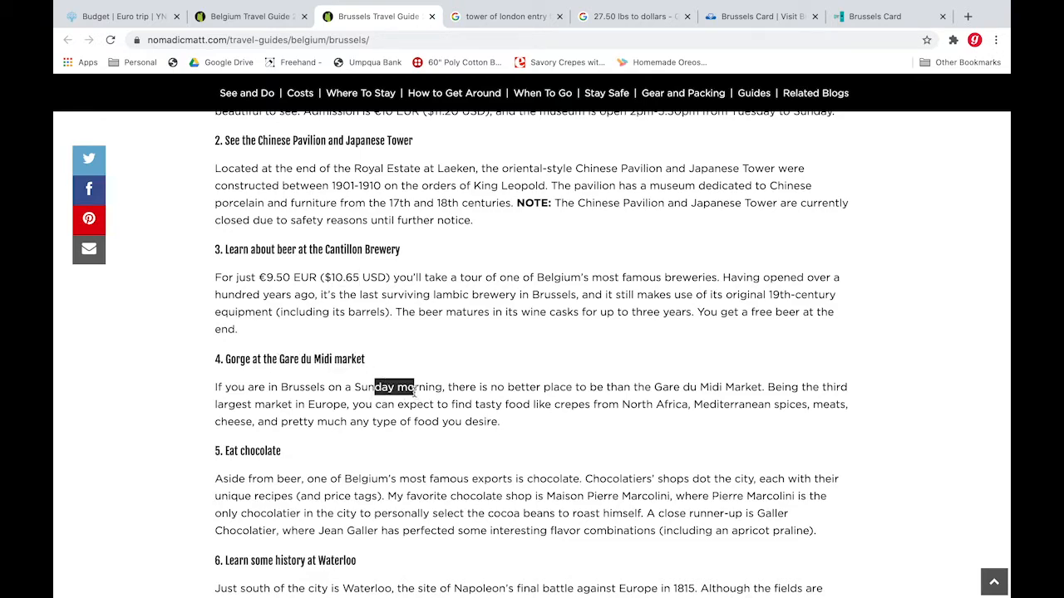
{"action": "left_click_drag", "start_coordinate": [228, 407], "coordinate": [333, 405]}
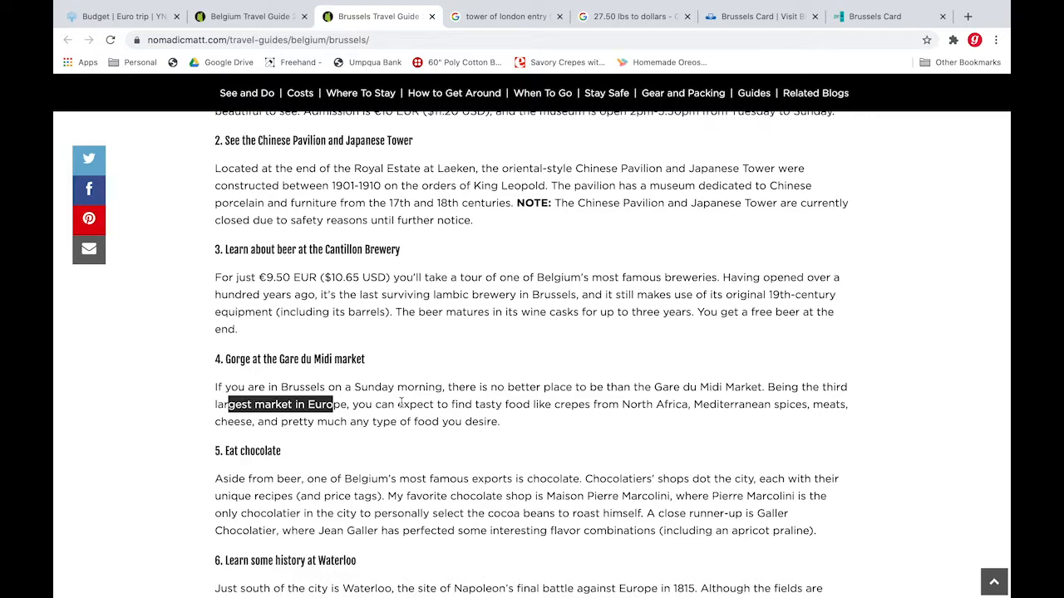
{"action": "left_click", "coordinate": [479, 406]}
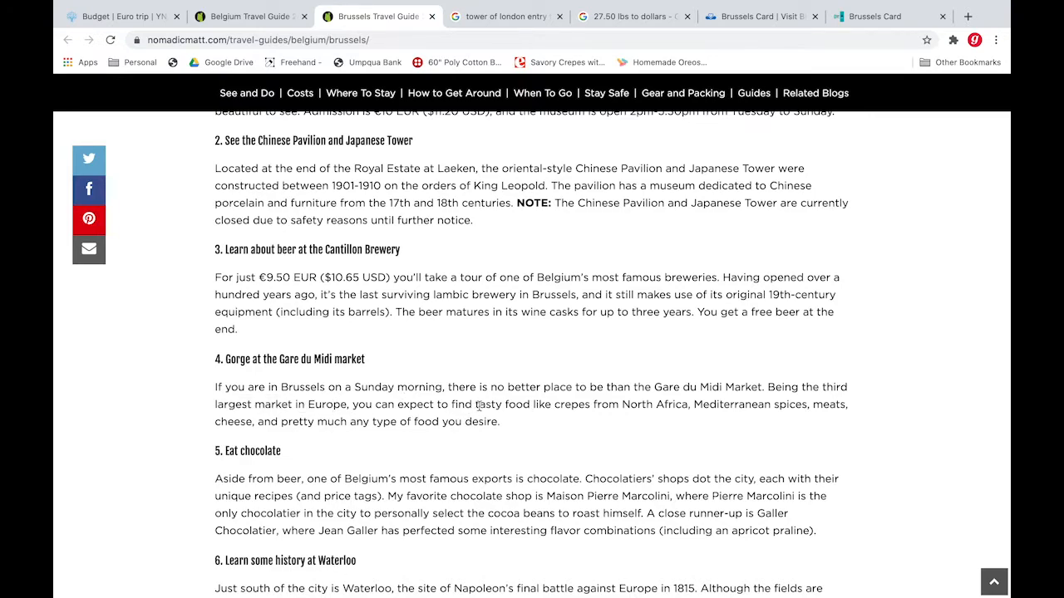
{"action": "left_click_drag", "start_coordinate": [477, 405], "coordinate": [675, 428]}
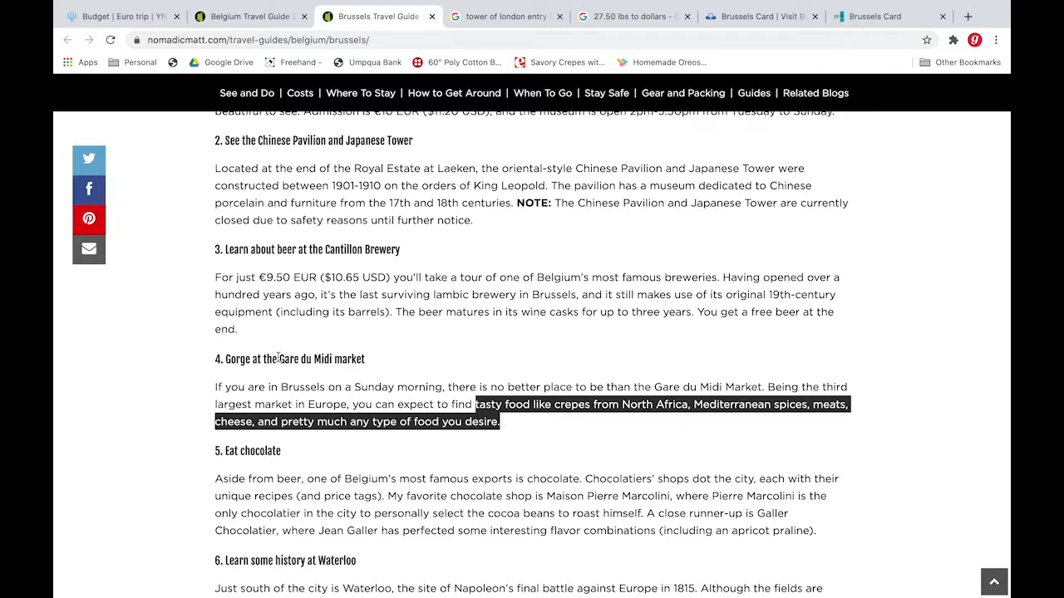
{"action": "left_click_drag", "start_coordinate": [279, 359], "coordinate": [397, 364]}
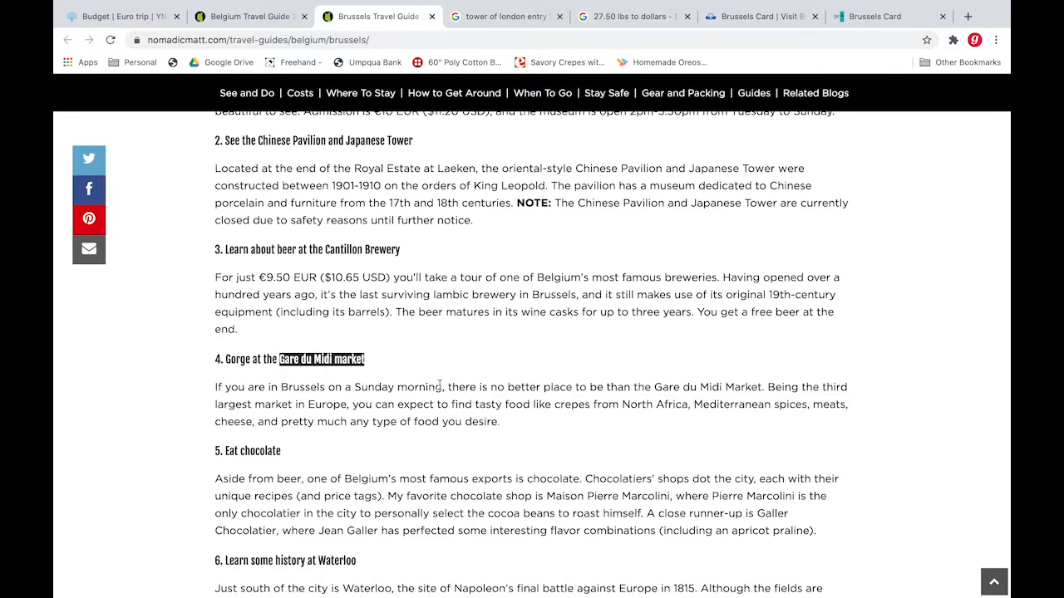
{"action": "left_click", "coordinate": [124, 16]}
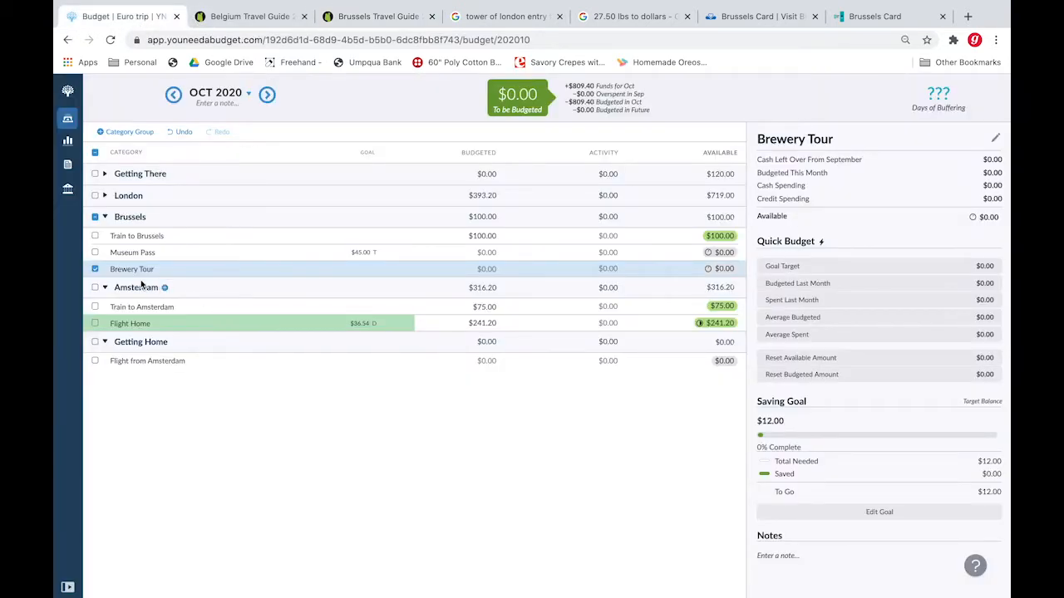
Step: Expand the London group for reference and add a Dine-in Restaurants category to the Brussels group
{"action": "left_click", "coordinate": [153, 218]}
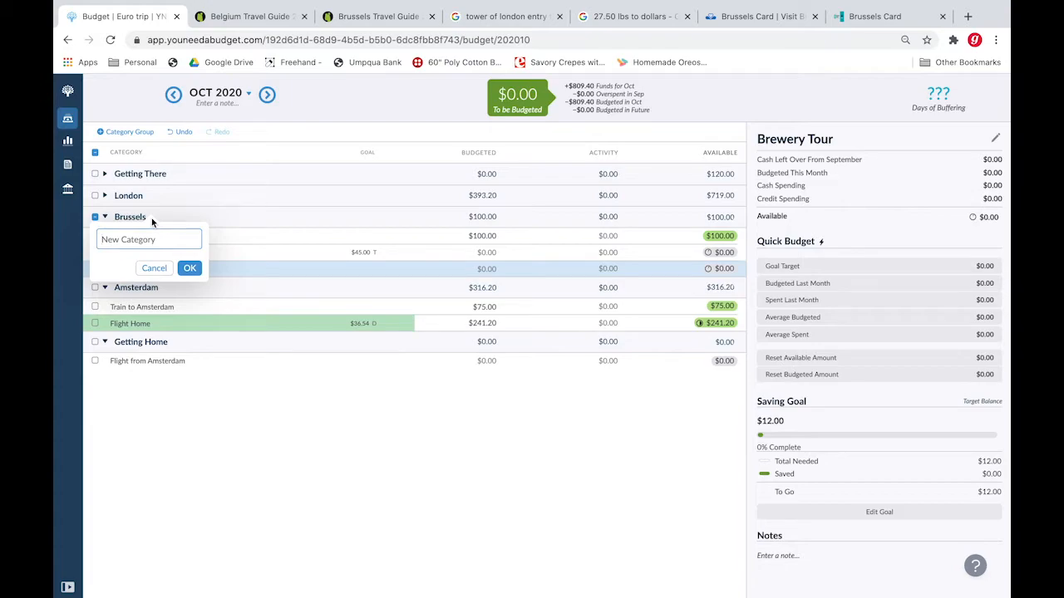
{"action": "left_click", "coordinate": [103, 196]}
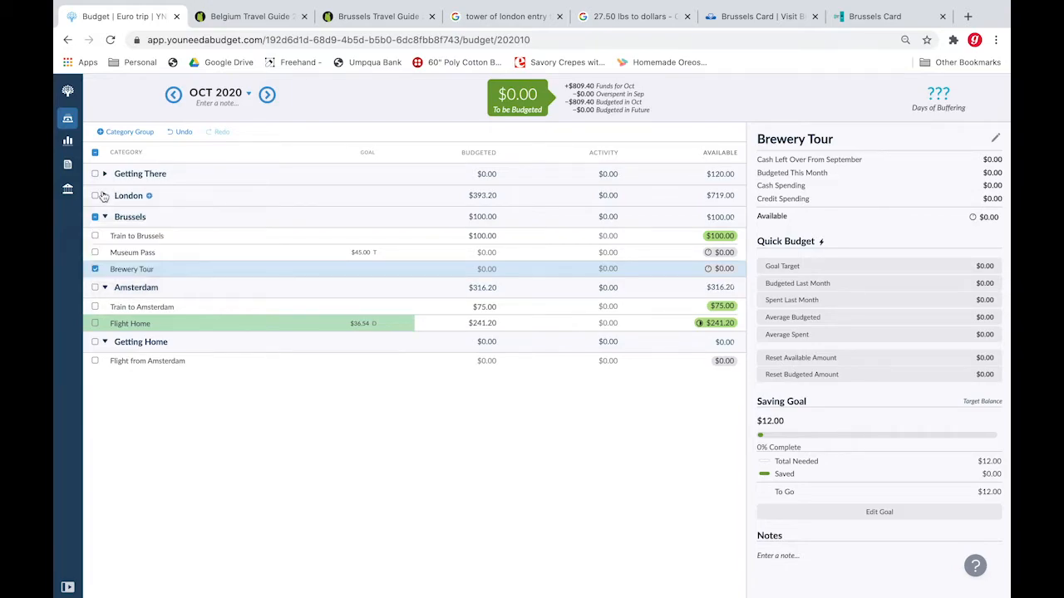
{"action": "left_click", "coordinate": [104, 196]}
{"action": "left_click", "coordinate": [106, 366]}
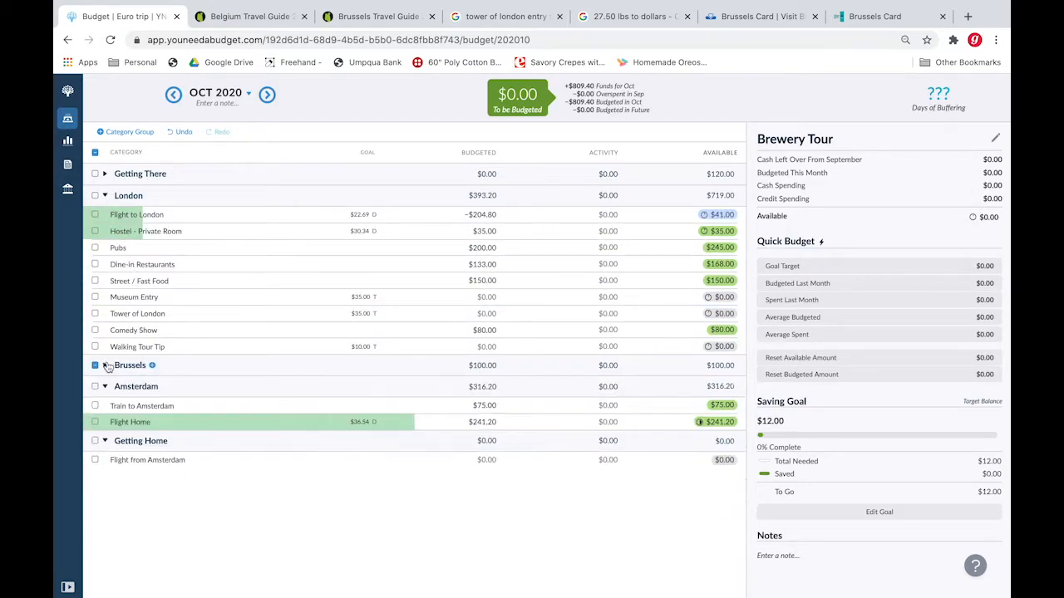
{"action": "left_click", "coordinate": [105, 367]}
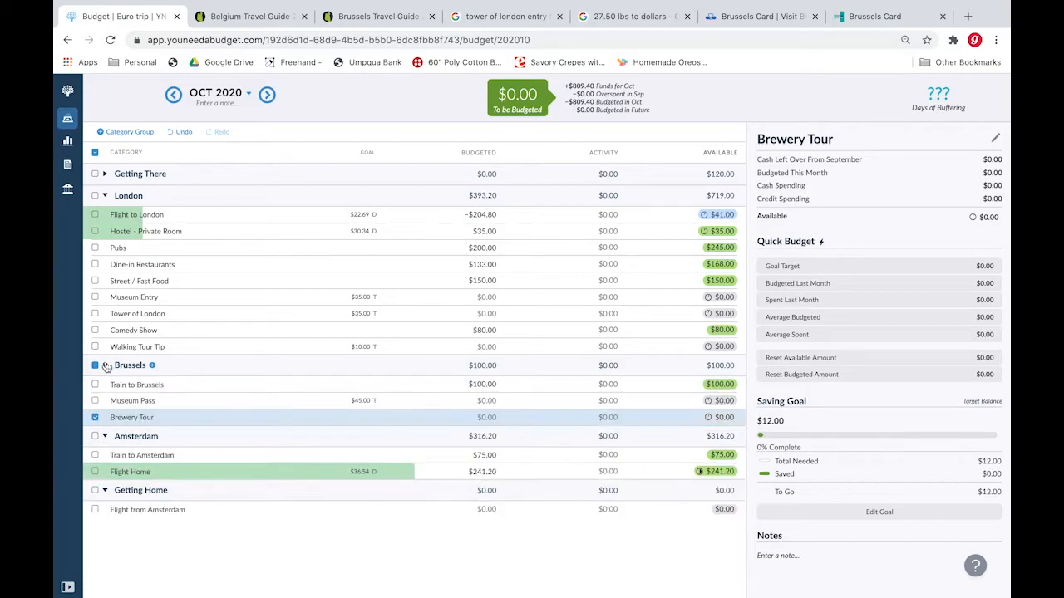
{"action": "left_click", "coordinate": [153, 365]}
{"action": "type", "text": "P"}
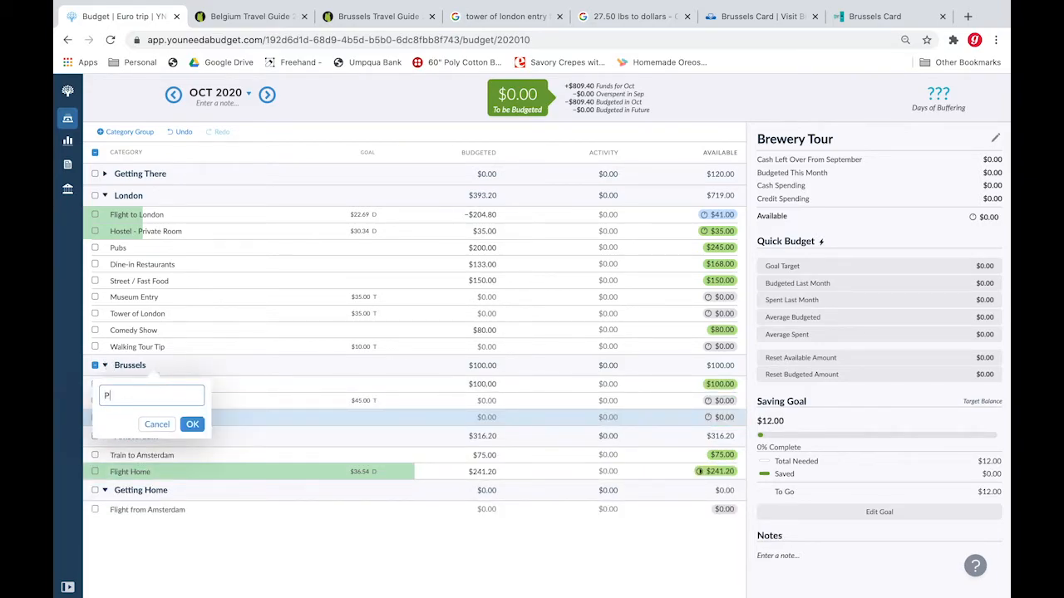
{"action": "key", "text": "BackSpace"}
{"action": "type", "text": "Dine-in Restaurants"}
{"action": "key", "text": "Return"}
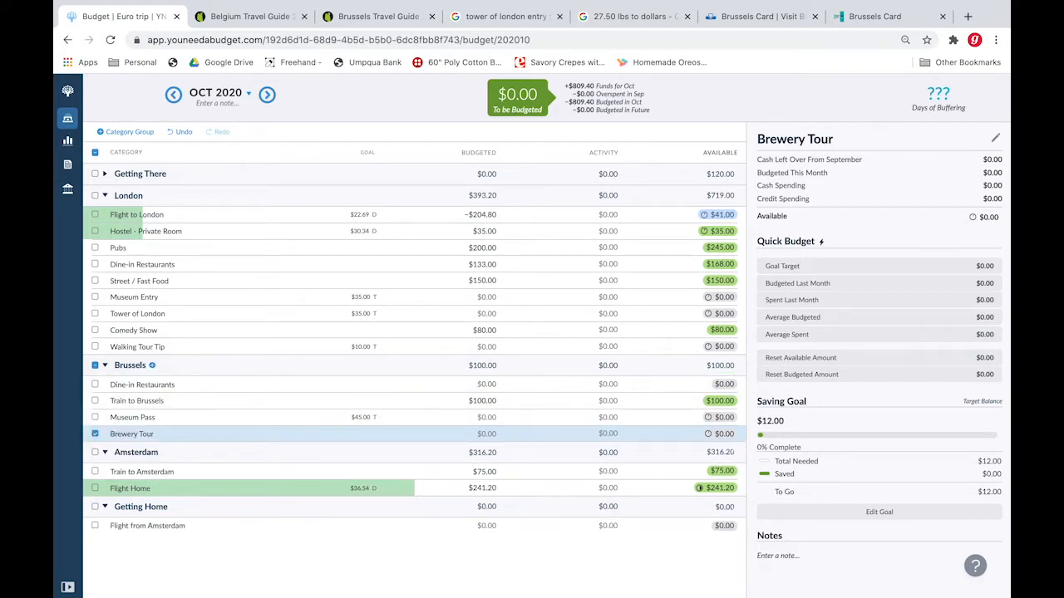
Step: Add a Brewery category to Brussels and order the group as Train to Brussels, Brewery, Dine-in Restaurants
{"action": "left_click", "coordinate": [152, 366]}
{"action": "type", "text": "Bre"}
{"action": "type", "text": "wer"}
{"action": "type", "text": "y"}
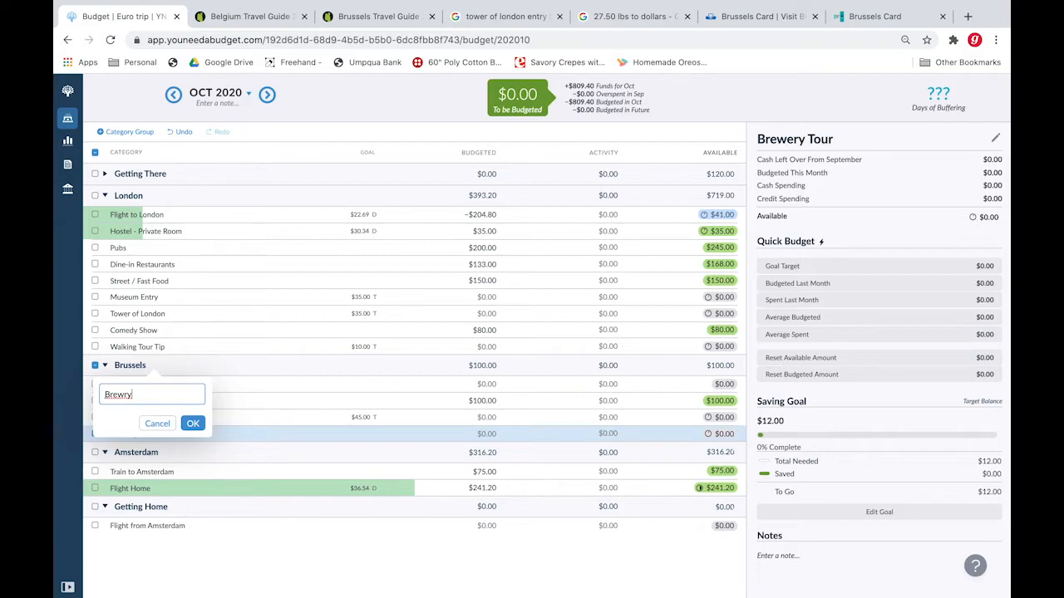
{"action": "key", "text": "BackSpace"}
{"action": "key", "text": "BackSpace"}
{"action": "type", "text": "ery"}
{"action": "left_click", "coordinate": [193, 424]}
{"action": "left_click", "coordinate": [145, 388]}
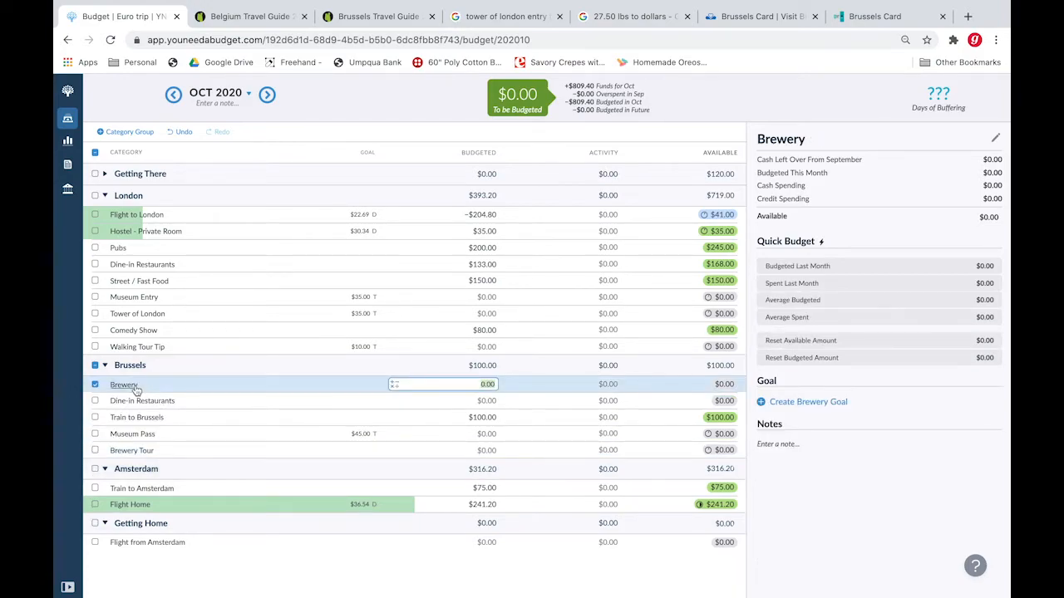
{"action": "mouse_move", "coordinate": [143, 388]}
{"action": "left_mouse_down"}
{"action": "mouse_move", "coordinate": [141, 413]}
{"action": "mouse_move", "coordinate": [155, 430]}
{"action": "mouse_move", "coordinate": [144, 382]}
{"action": "mouse_move", "coordinate": [150, 397]}
{"action": "left_mouse_up"}
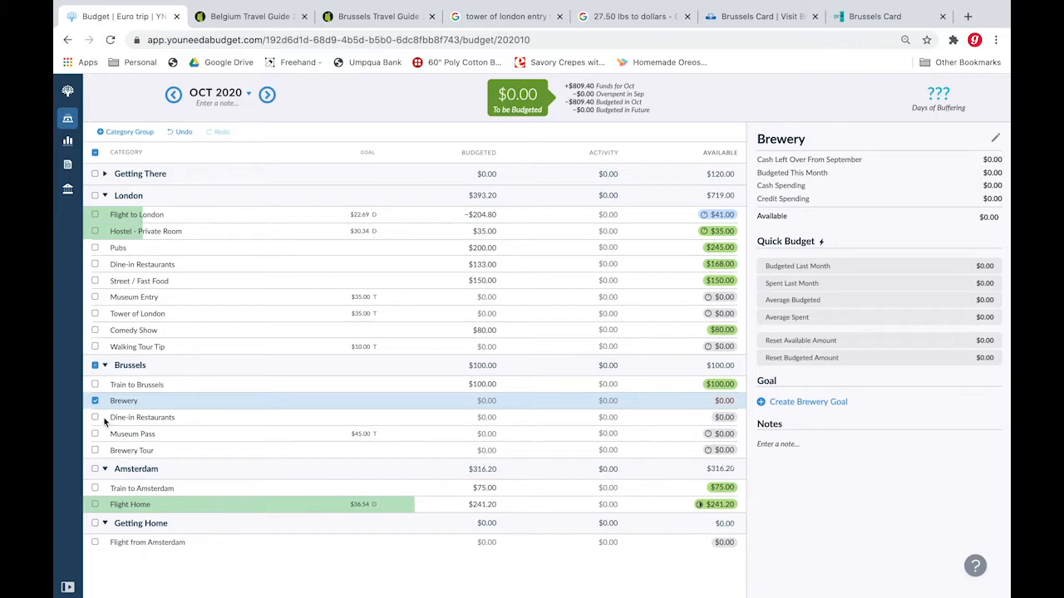
Step: Add a Street / Food Fast category to Brussels and place it below Dine-in Restaurants
{"action": "left_click", "coordinate": [152, 366]}
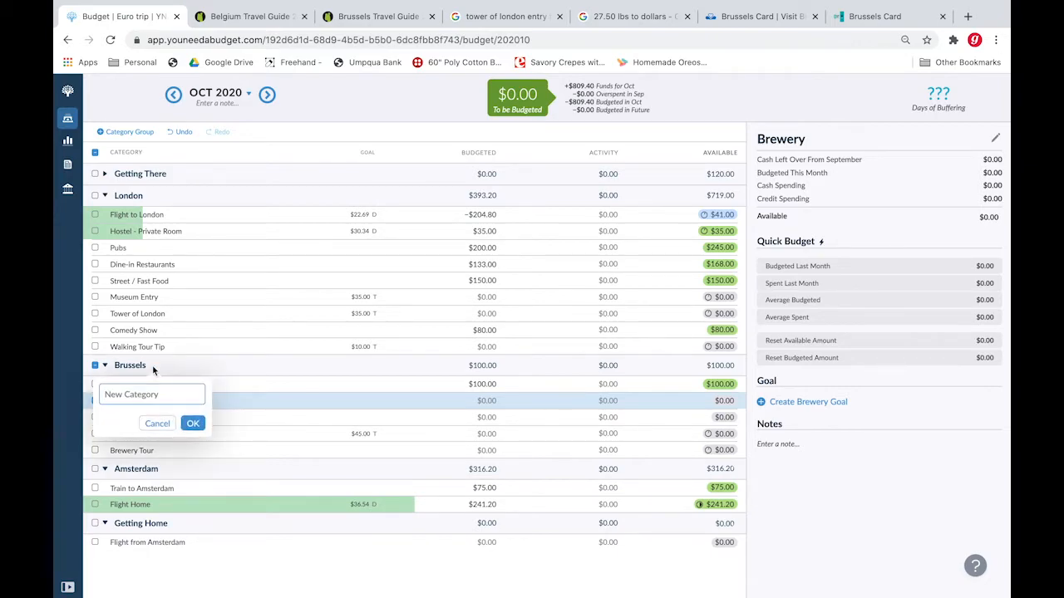
{"action": "type", "text": "Street / Food Fast"}
{"action": "left_click", "coordinate": [193, 424]}
{"action": "left_click_drag", "start_coordinate": [172, 387], "coordinate": [169, 439]}
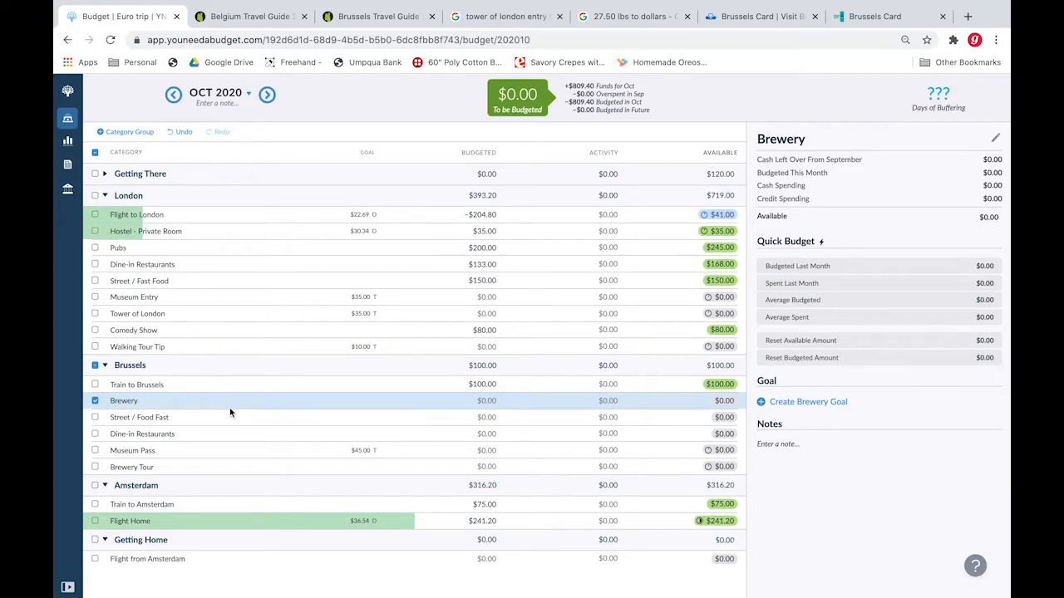
{"action": "left_click", "coordinate": [230, 413]}
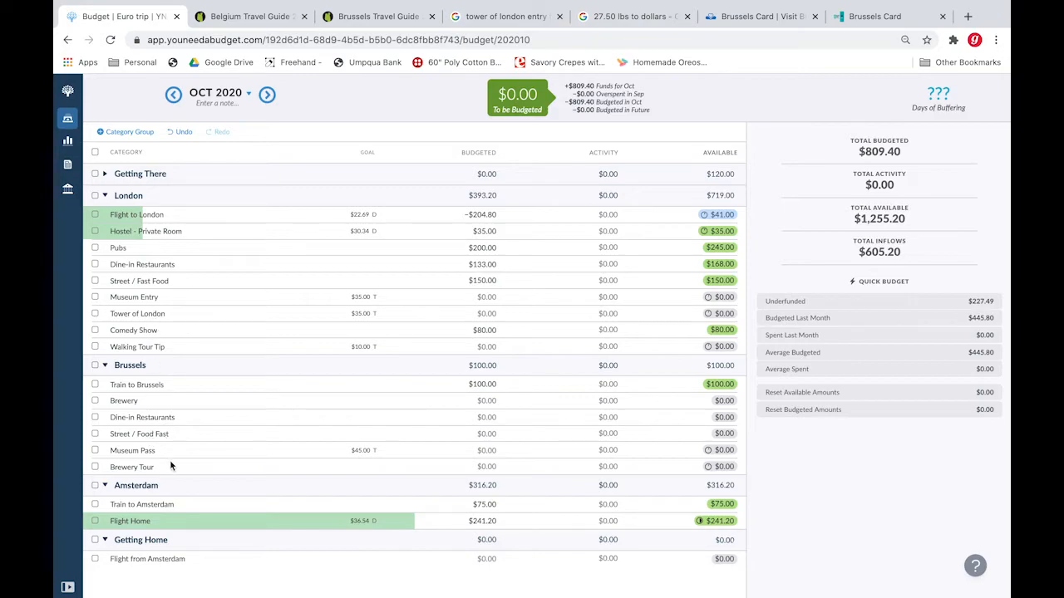
Step: Open the Bruges guide from the Belgium travel guide's map, read its activities and travel costs, and return to the YNAB budget
{"action": "key", "text": "ctrl+Tab"}
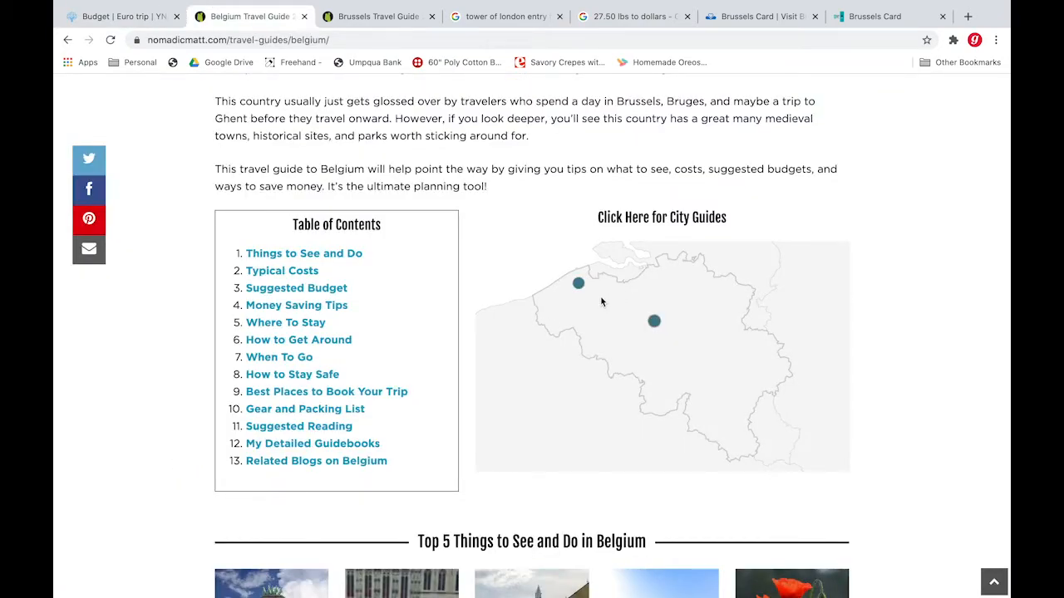
{"action": "left_click", "coordinate": [579, 284]}
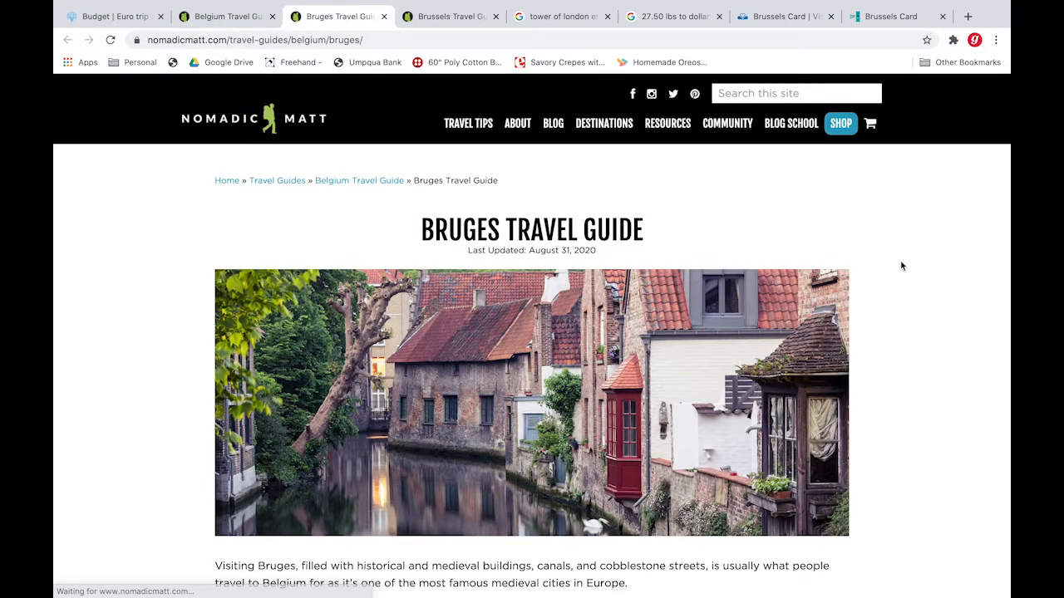
{"action": "scroll", "coordinate": [902, 266], "scroll_direction": "down", "scroll_amount": 2}
{"action": "scroll", "coordinate": [901, 266], "scroll_direction": "down", "scroll_amount": 5}
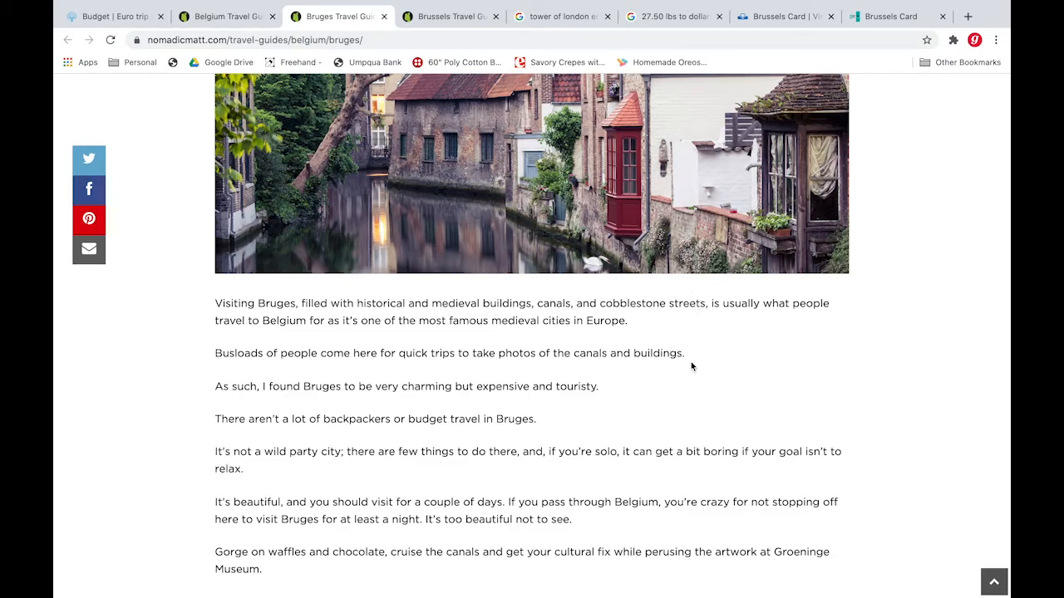
{"action": "scroll", "coordinate": [753, 388], "scroll_direction": "down", "scroll_amount": 5}
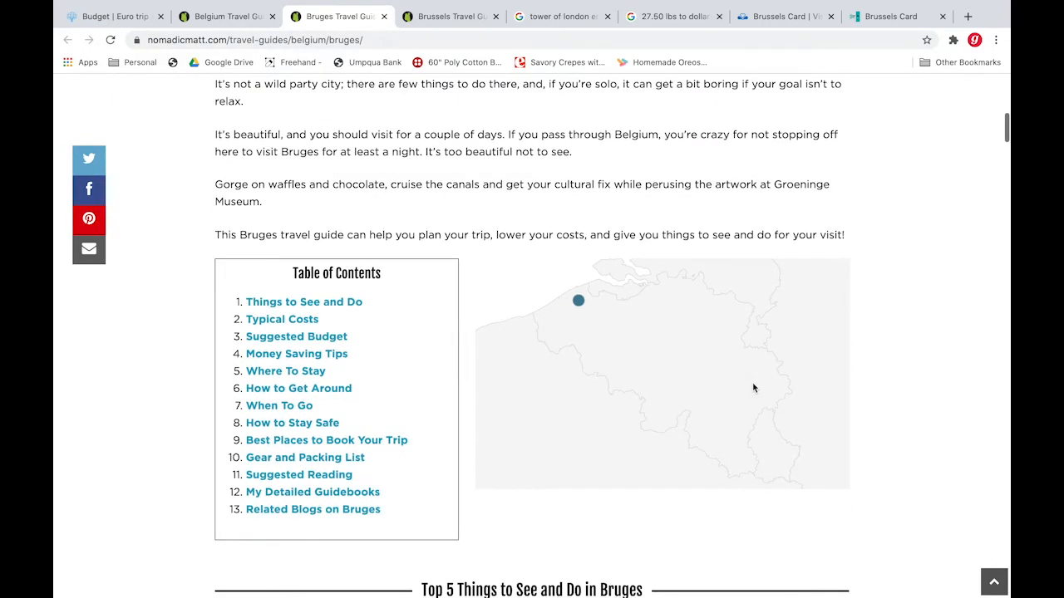
{"action": "scroll", "coordinate": [754, 388], "scroll_direction": "down", "scroll_amount": 3}
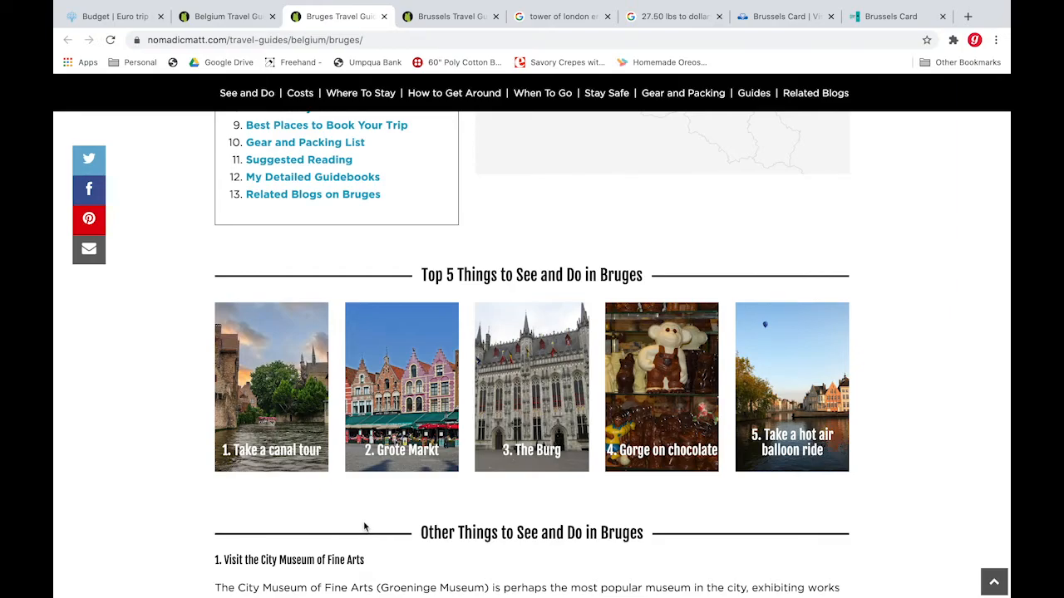
{"action": "scroll", "coordinate": [364, 527], "scroll_direction": "down", "scroll_amount": 6}
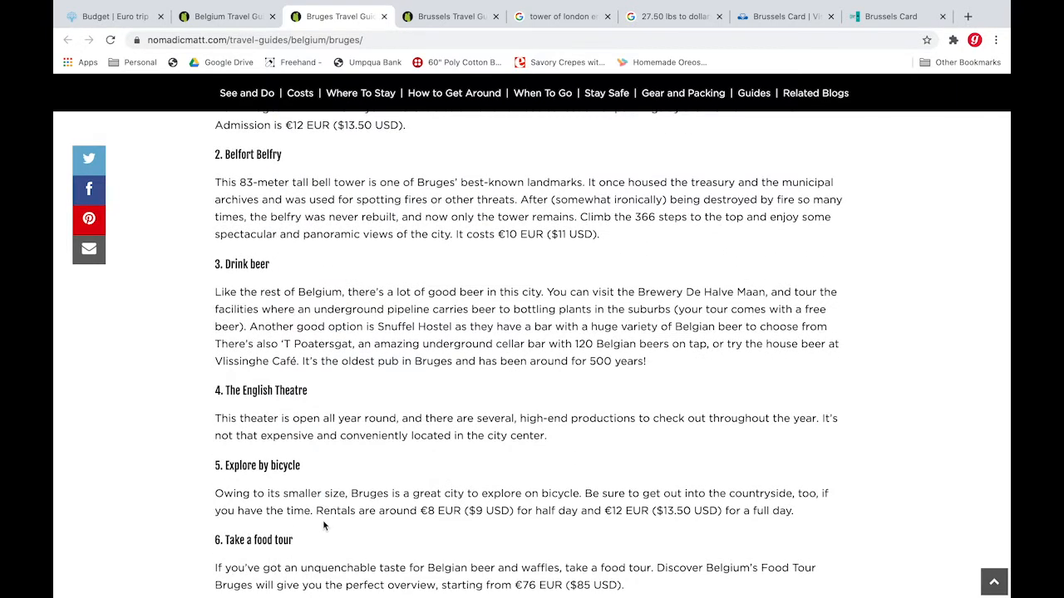
{"action": "scroll", "coordinate": [324, 525], "scroll_direction": "down", "scroll_amount": 2}
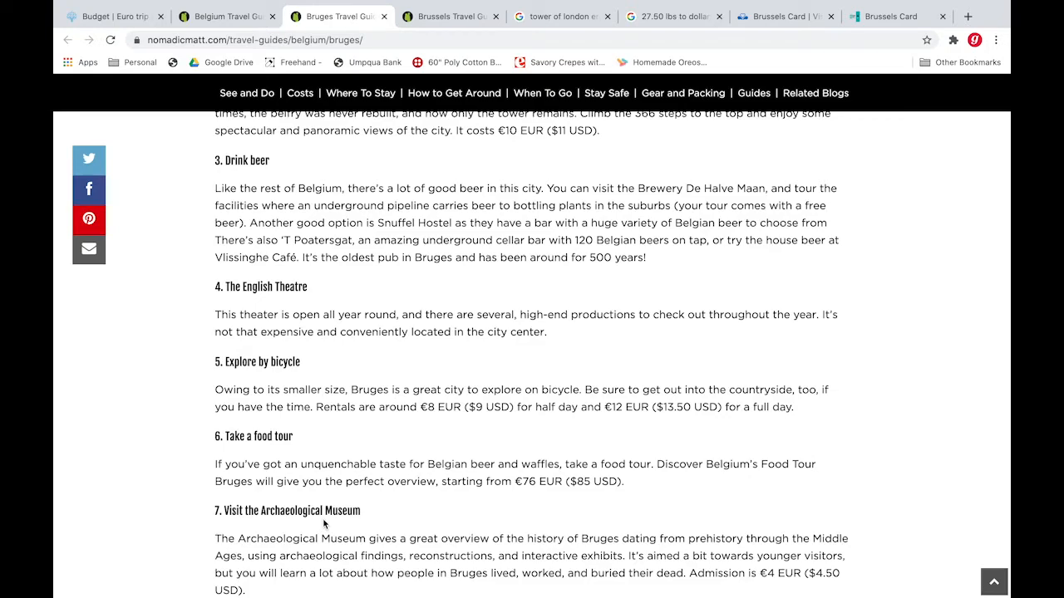
{"action": "scroll", "coordinate": [324, 525], "scroll_direction": "down", "scroll_amount": 2}
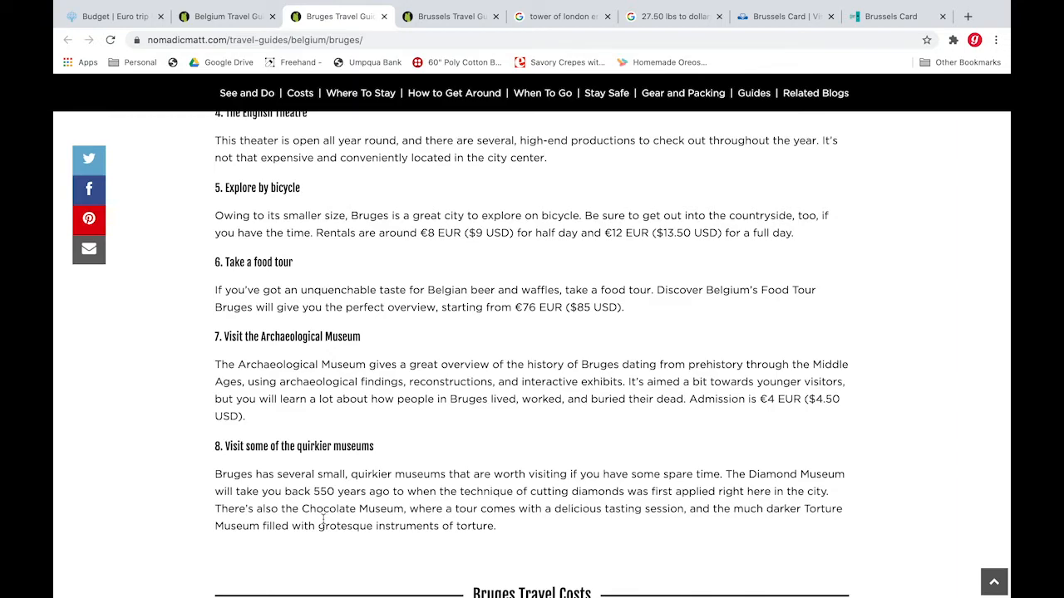
{"action": "scroll", "coordinate": [324, 519], "scroll_direction": "down", "scroll_amount": 4}
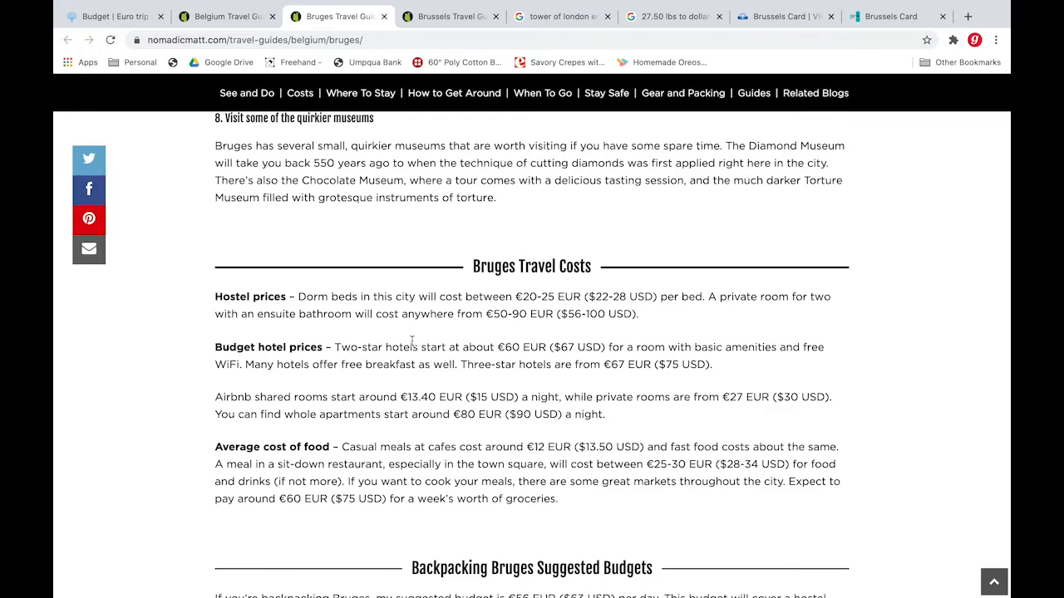
{"action": "key", "text": "ctrl+shift+Tab"}
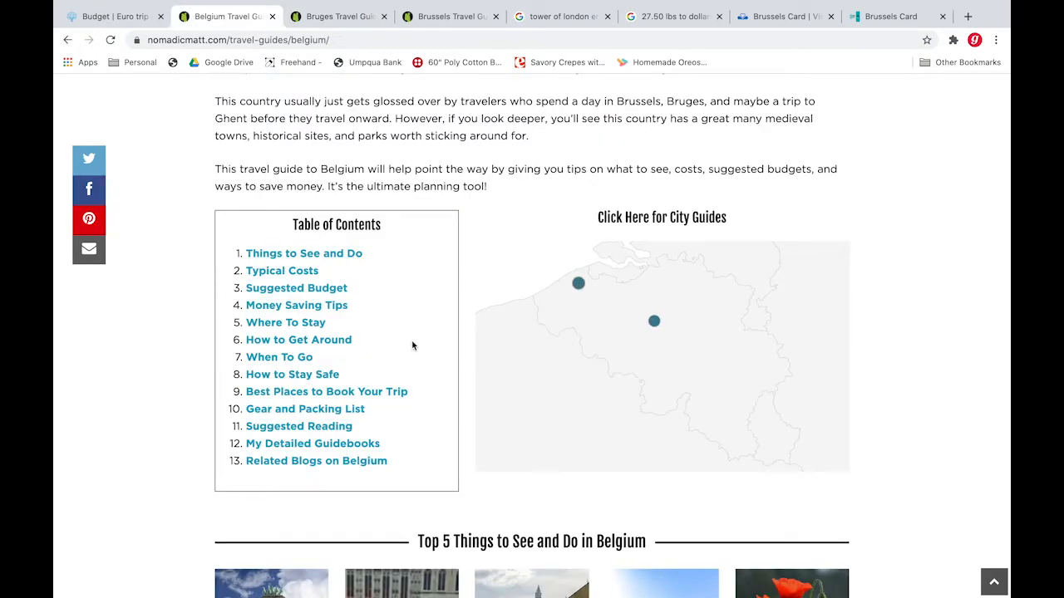
{"action": "key", "text": "ctrl+shift+Tab"}
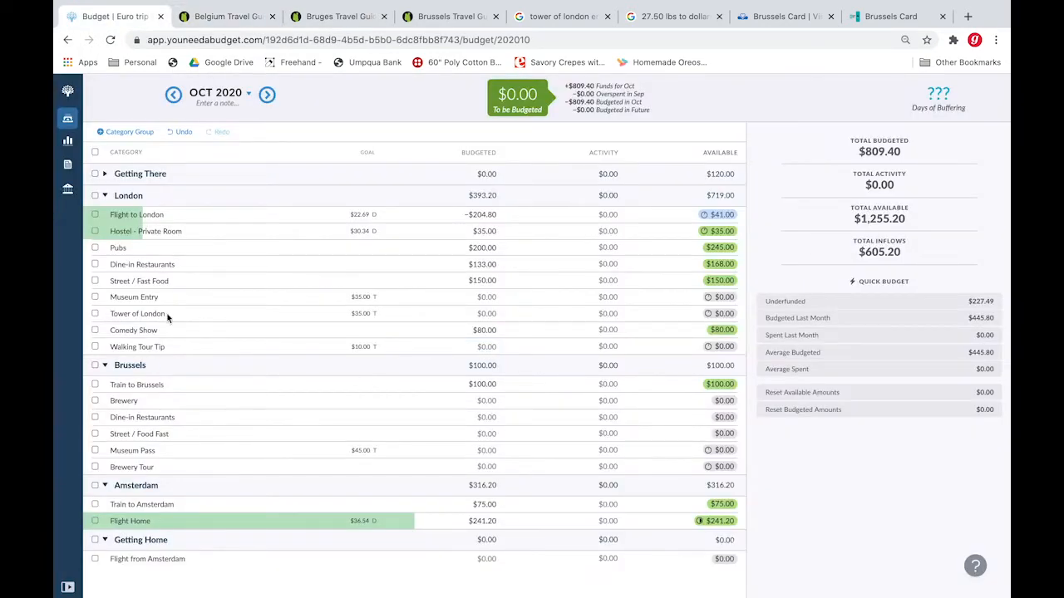
Step: Rename the Brussels category group as Belgium
{"action": "left_click", "coordinate": [131, 367]}
{"action": "type", "text": "B"}
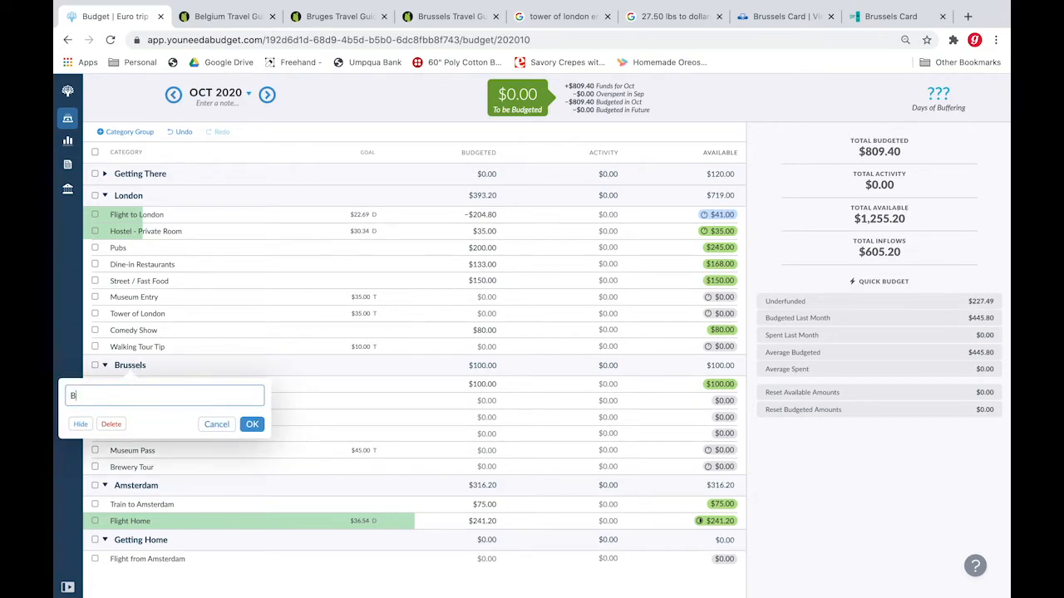
{"action": "type", "text": "elgium"}
{"action": "left_click", "coordinate": [251, 424]}
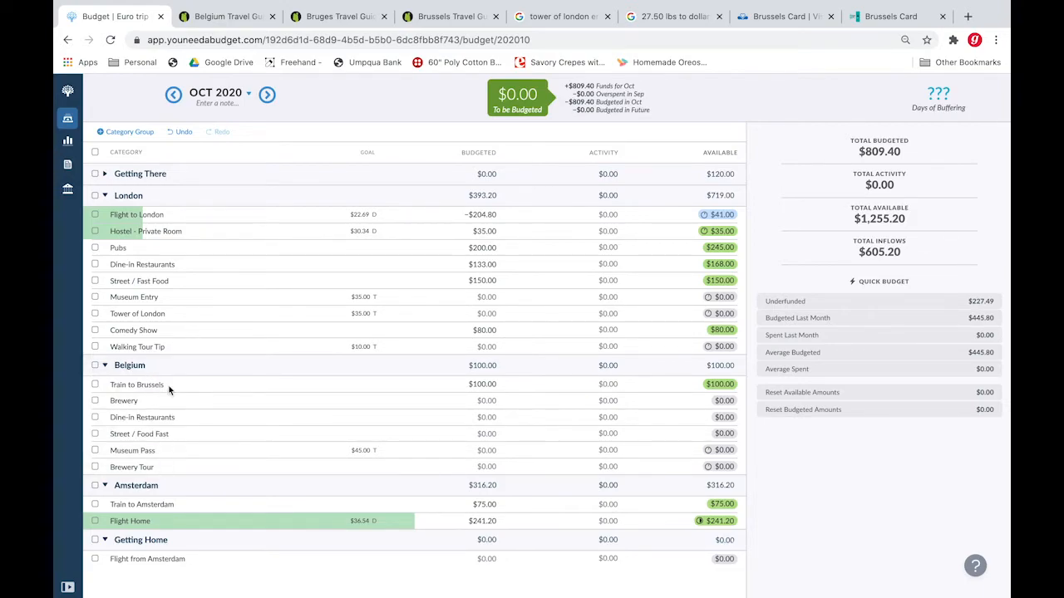
Step: Add a Bruges category to the Belgium group and place it below Brewery Tour
{"action": "left_click", "coordinate": [152, 366]}
{"action": "type", "text": "B"}
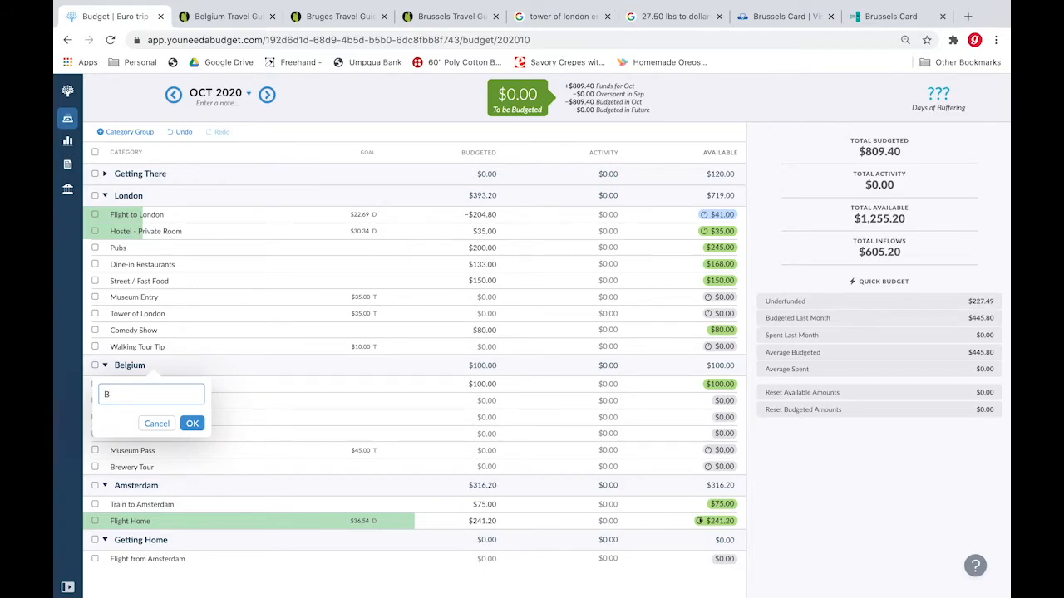
{"action": "type", "text": "ruges"}
{"action": "key", "text": "Return"}
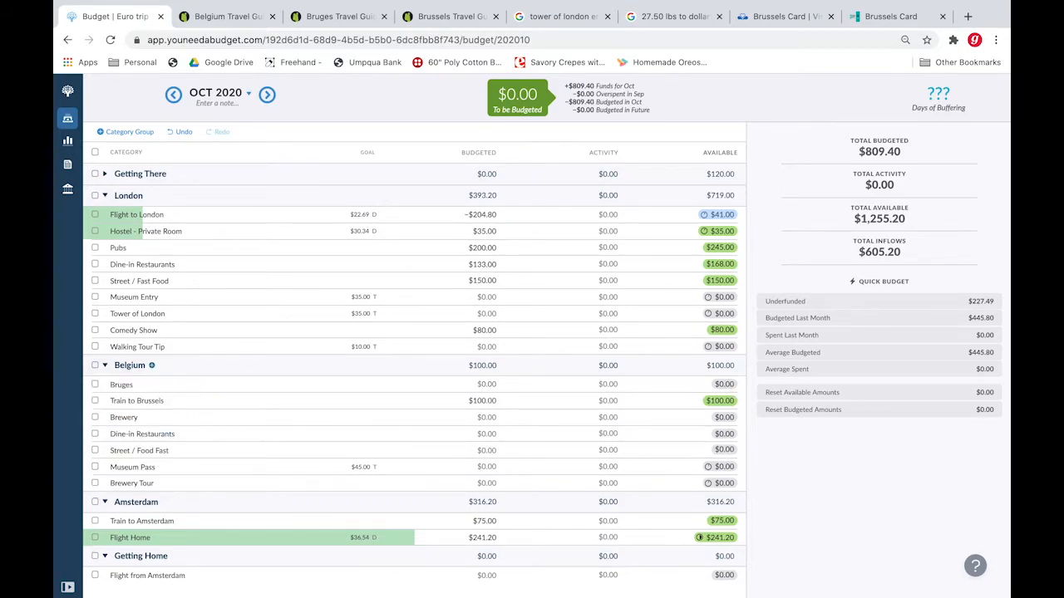
{"action": "left_click_drag", "start_coordinate": [137, 386], "coordinate": [147, 509]}
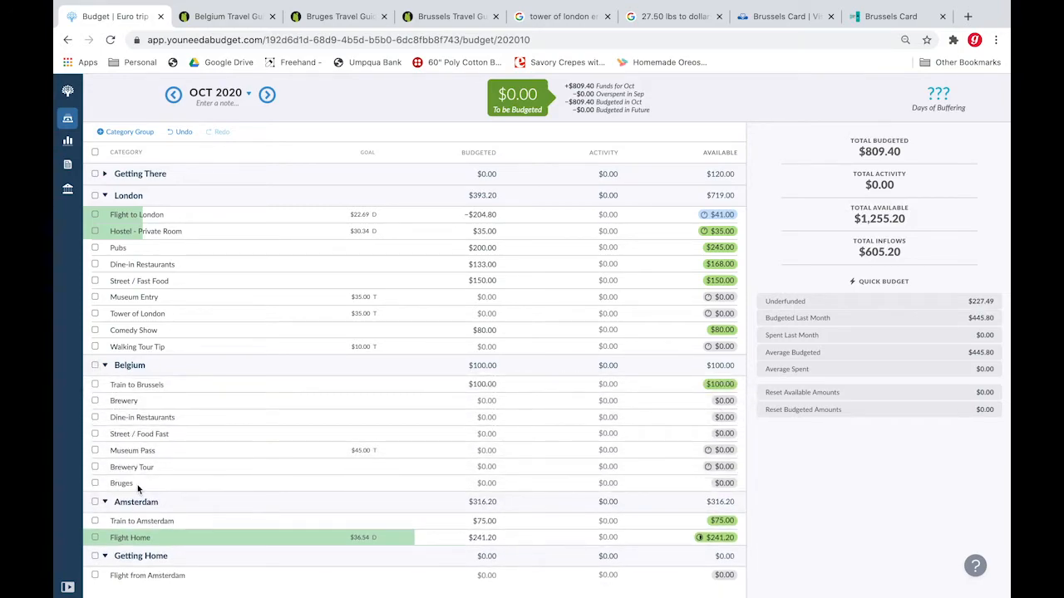
Step: Create a Target Savings Balance goal of $200 without a date for Bruges, and collapse the London group
{"action": "left_click", "coordinate": [137, 483]}
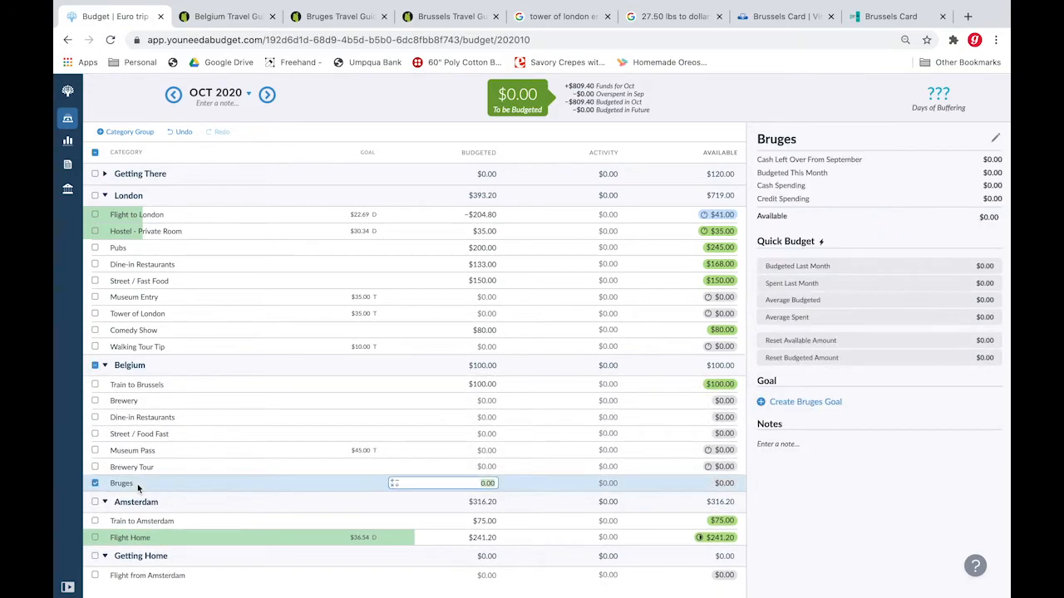
{"action": "left_click", "coordinate": [819, 402]}
{"action": "type", "text": "200"}
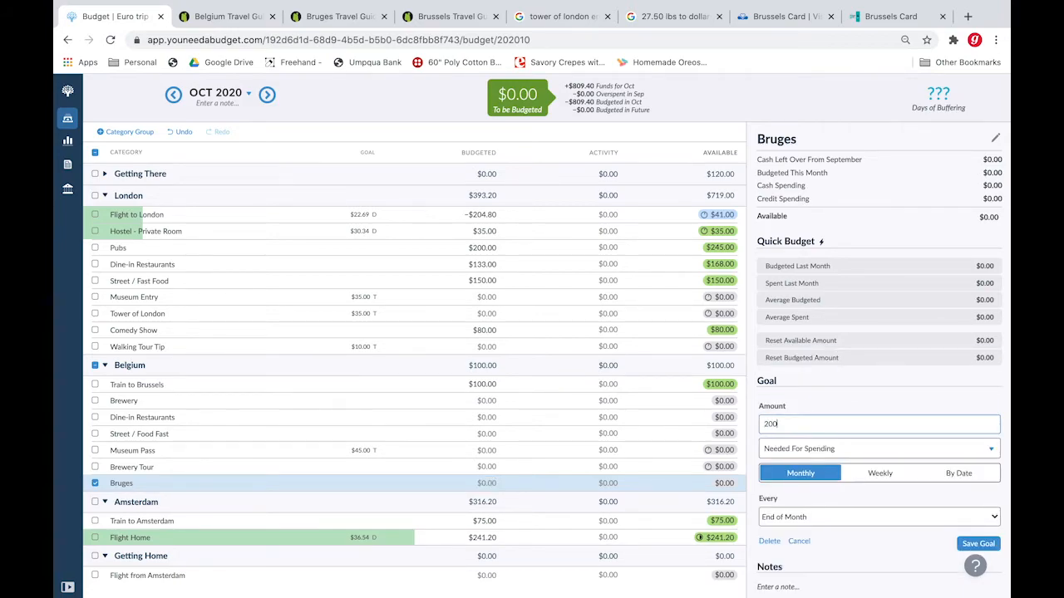
{"action": "left_click", "coordinate": [834, 448]}
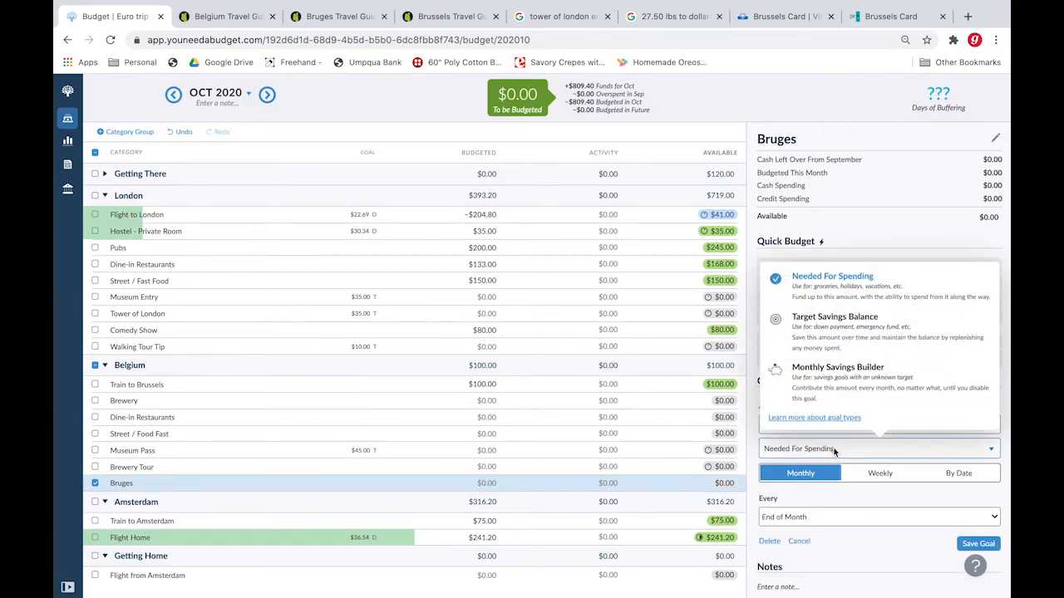
{"action": "left_click", "coordinate": [806, 335]}
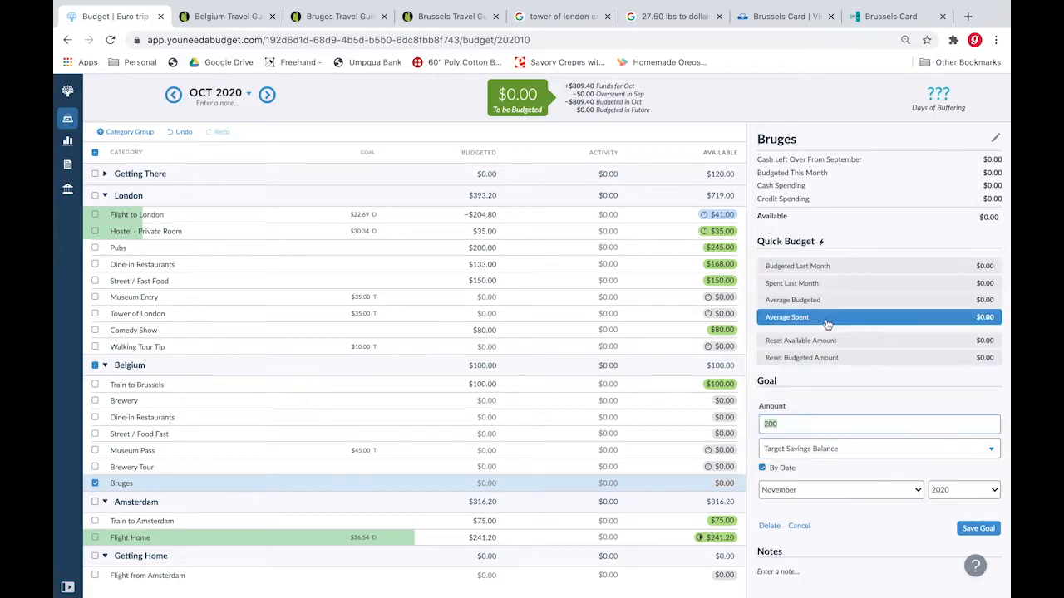
{"action": "left_click", "coordinate": [762, 468]}
{"action": "left_click", "coordinate": [984, 501]}
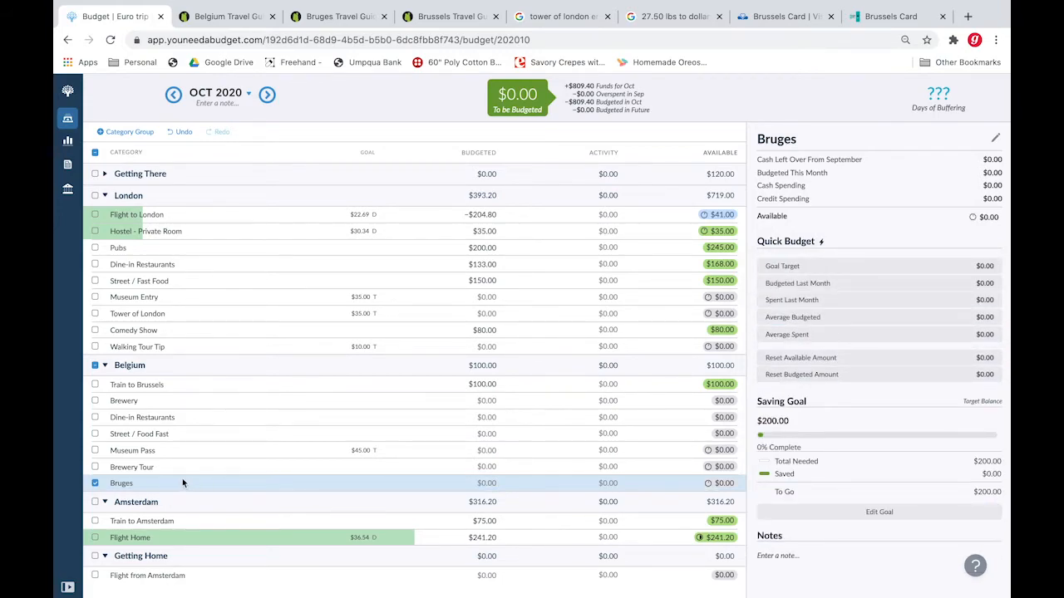
{"action": "left_click", "coordinate": [96, 482]}
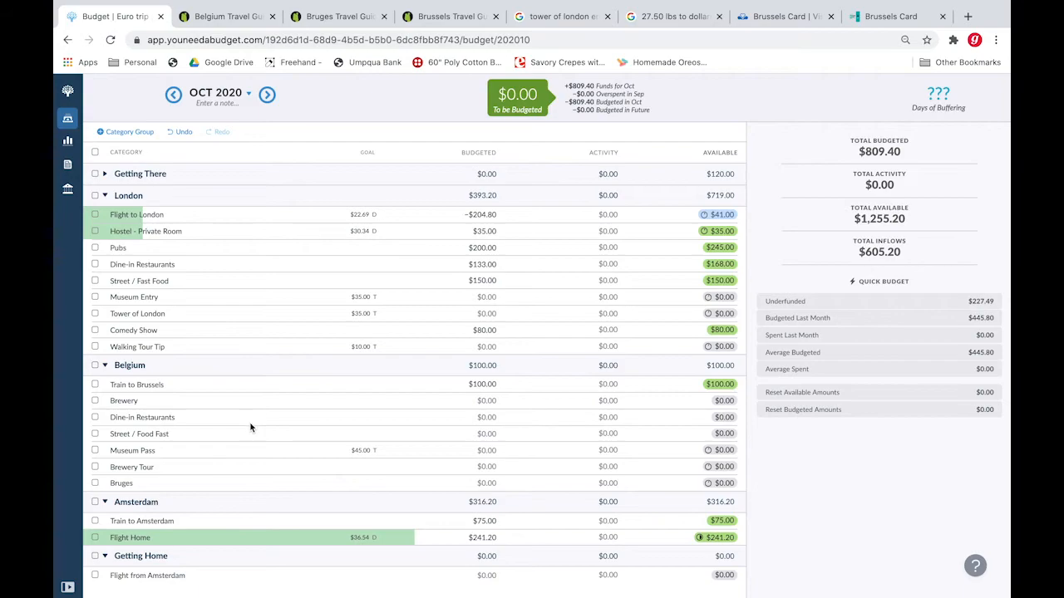
{"action": "left_click", "coordinate": [101, 196]}
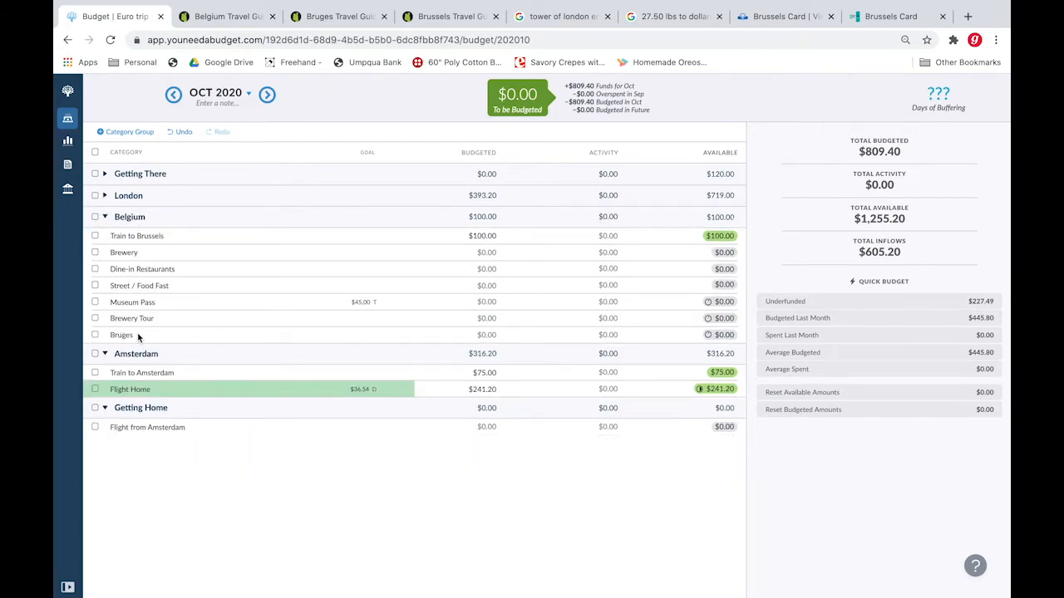
Step: Create a Target Savings Balance goal of $100 by November 2020 for Train to Brussels
{"action": "left_click", "coordinate": [266, 95]}
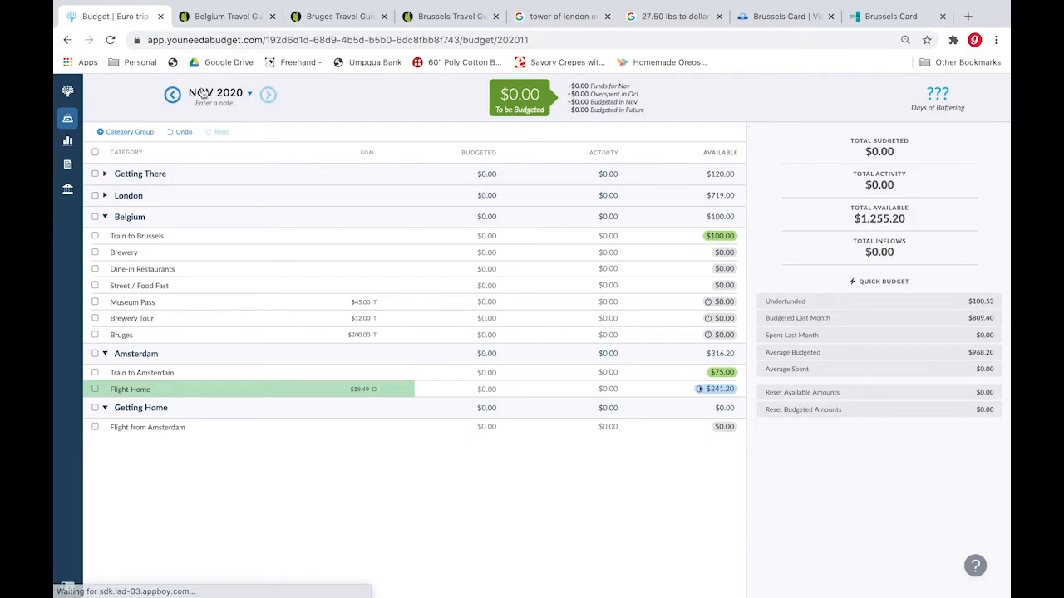
{"action": "left_click", "coordinate": [173, 95]}
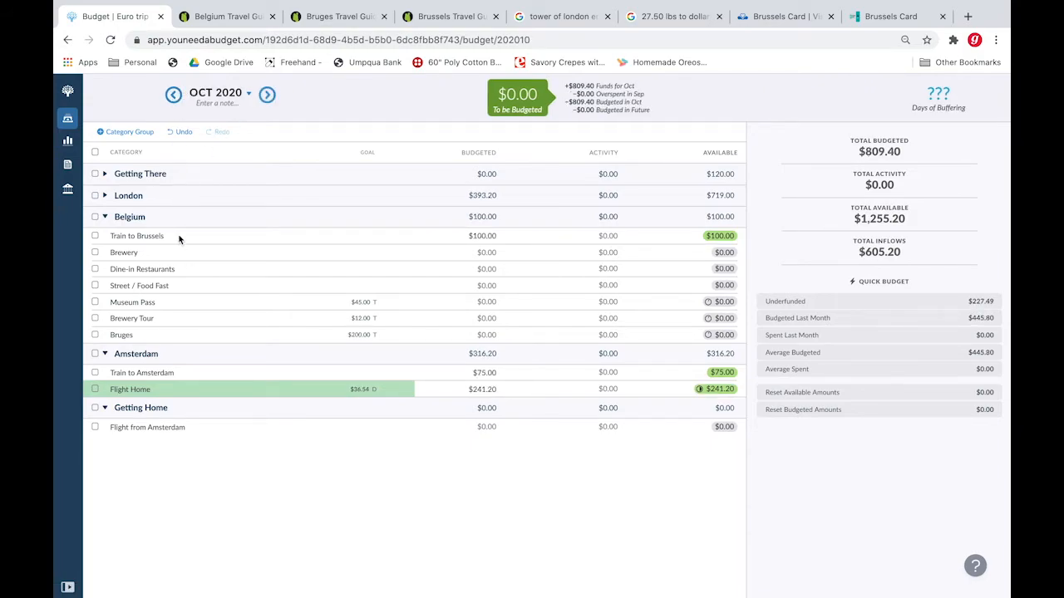
{"action": "left_click", "coordinate": [178, 239]}
{"action": "left_click", "coordinate": [809, 408]}
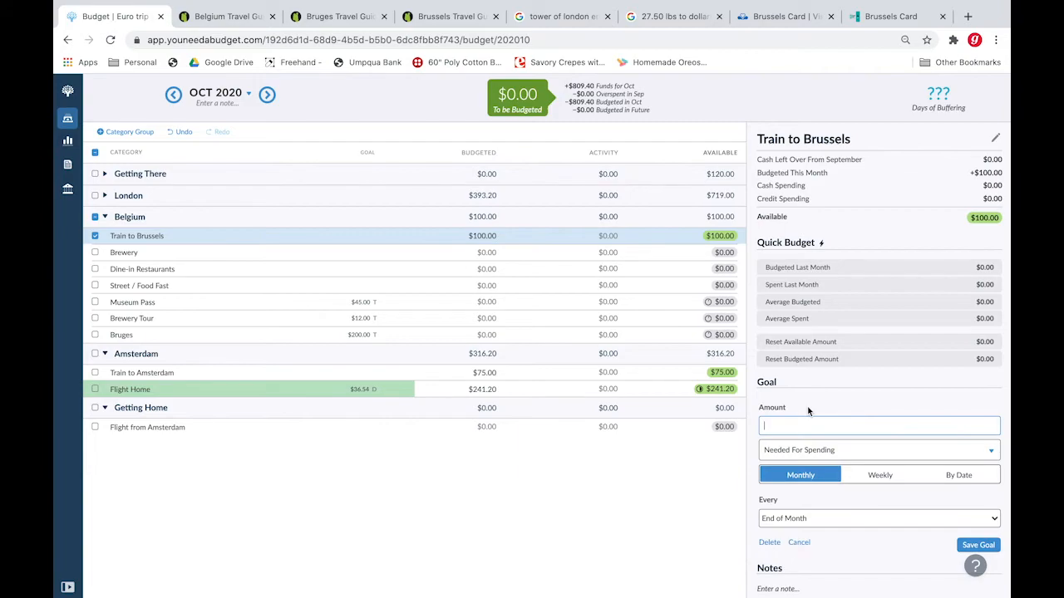
{"action": "type", "text": "100"}
{"action": "left_click", "coordinate": [847, 452]}
{"action": "left_click", "coordinate": [825, 342]}
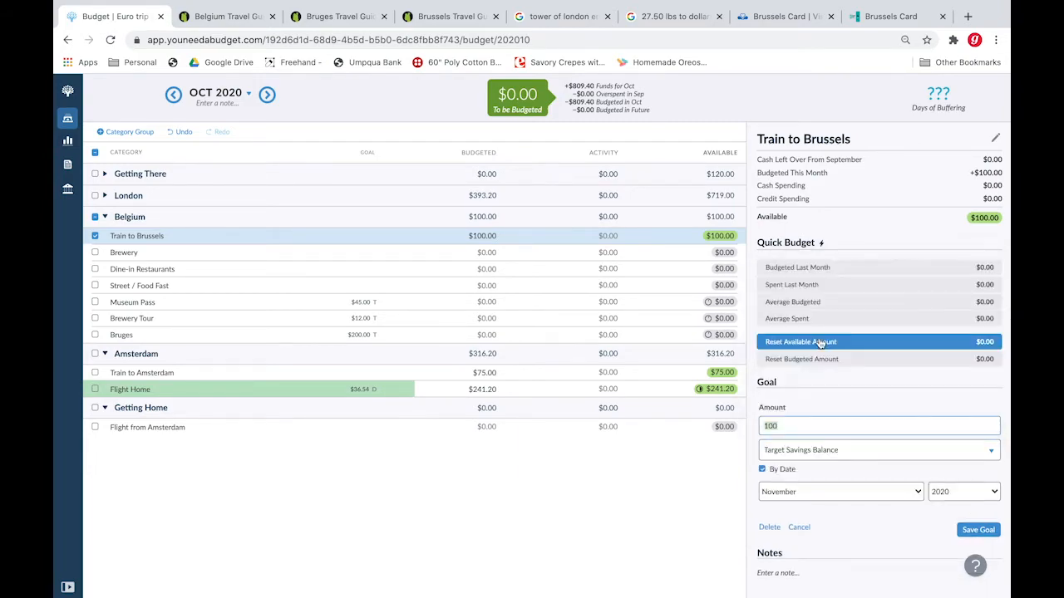
{"action": "left_click", "coordinate": [984, 530]}
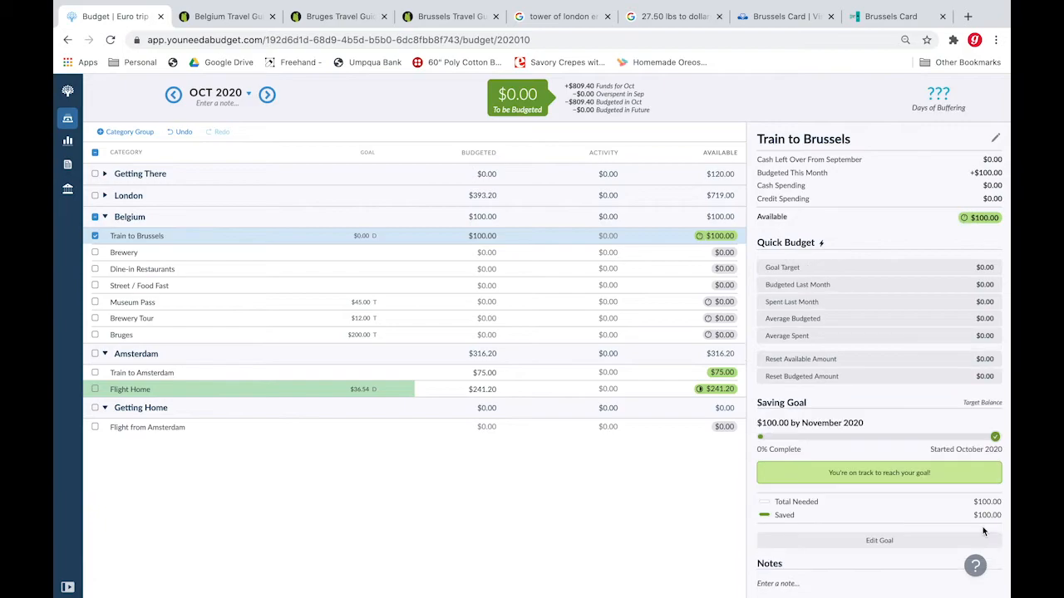
Step: Create a monthly Needed For Spending goal of $150, due at the end of the month, for Brewery
{"action": "left_click", "coordinate": [307, 254]}
{"action": "left_click", "coordinate": [841, 402]}
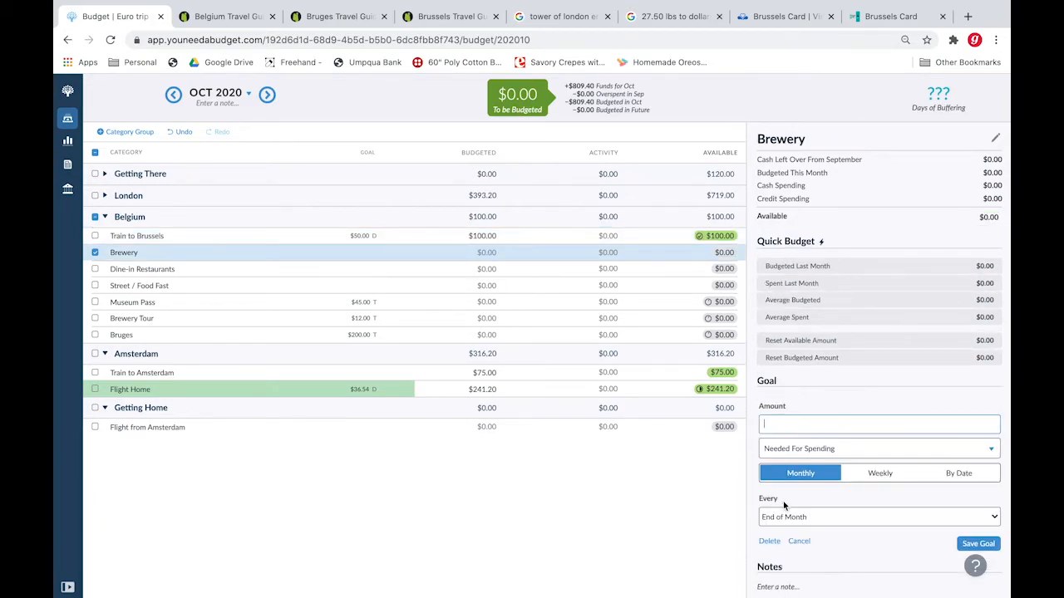
{"action": "type", "text": "150"}
{"action": "left_click", "coordinate": [977, 543]}
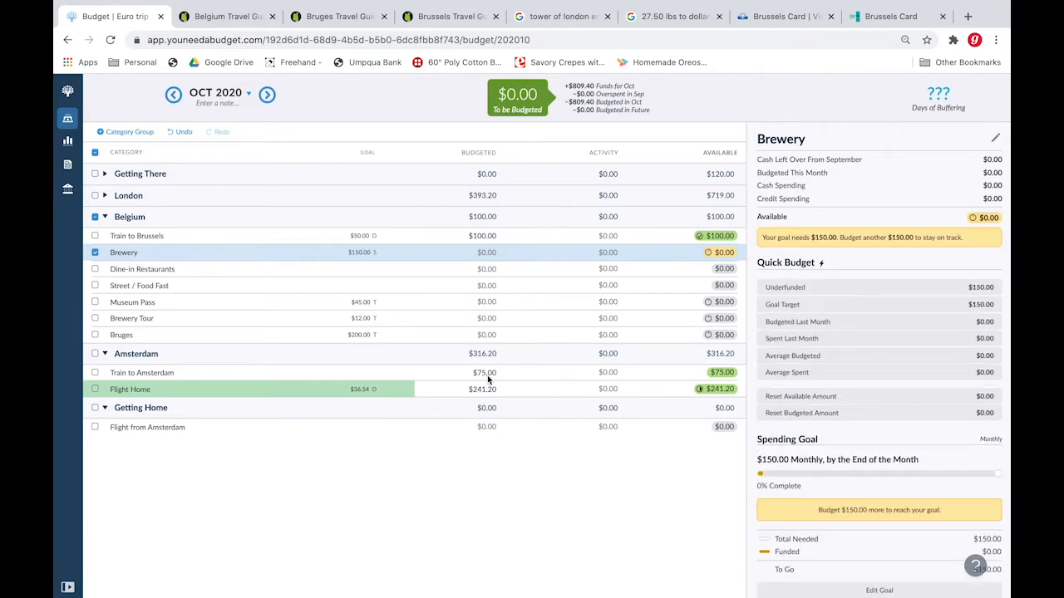
Step: Create a Target Savings Balance goal of $200 without a date for Dine-in Restaurants
{"action": "left_click", "coordinate": [223, 270]}
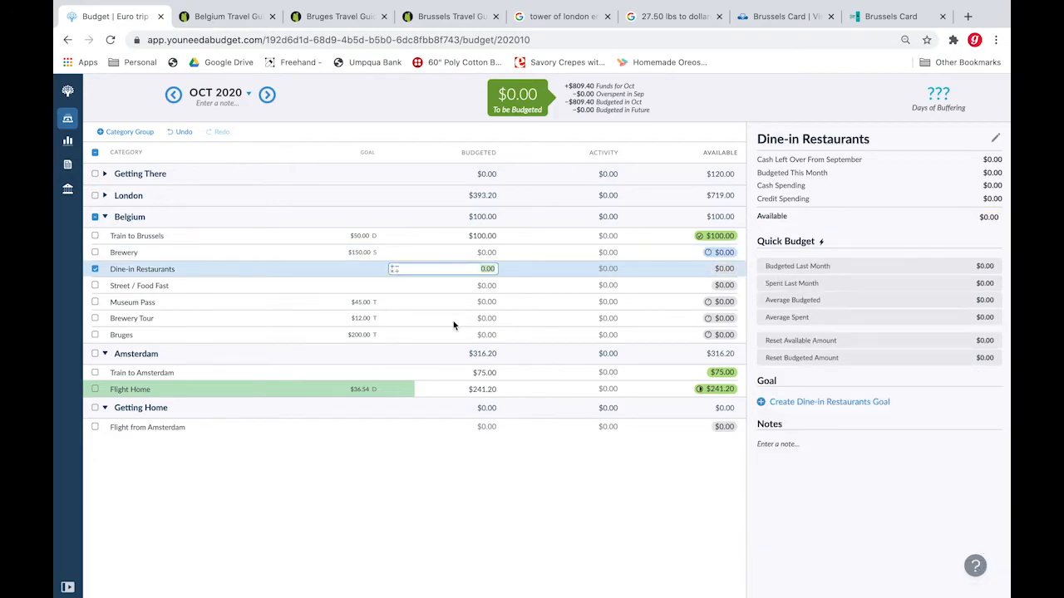
{"action": "left_click", "coordinate": [795, 403]}
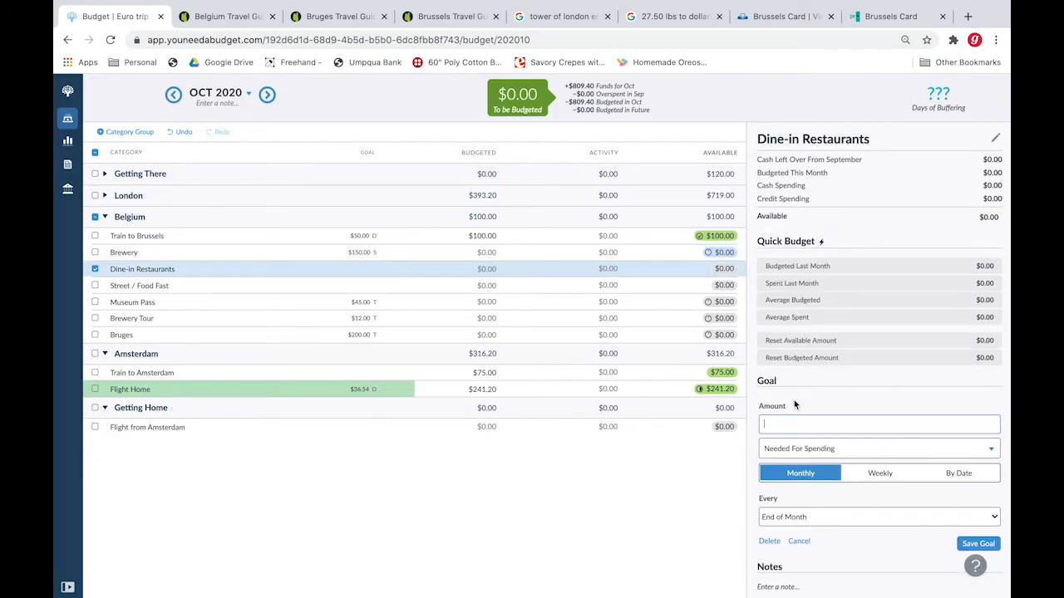
{"action": "type", "text": "200"}
{"action": "left_click", "coordinate": [873, 448]}
{"action": "left_click", "coordinate": [831, 316]}
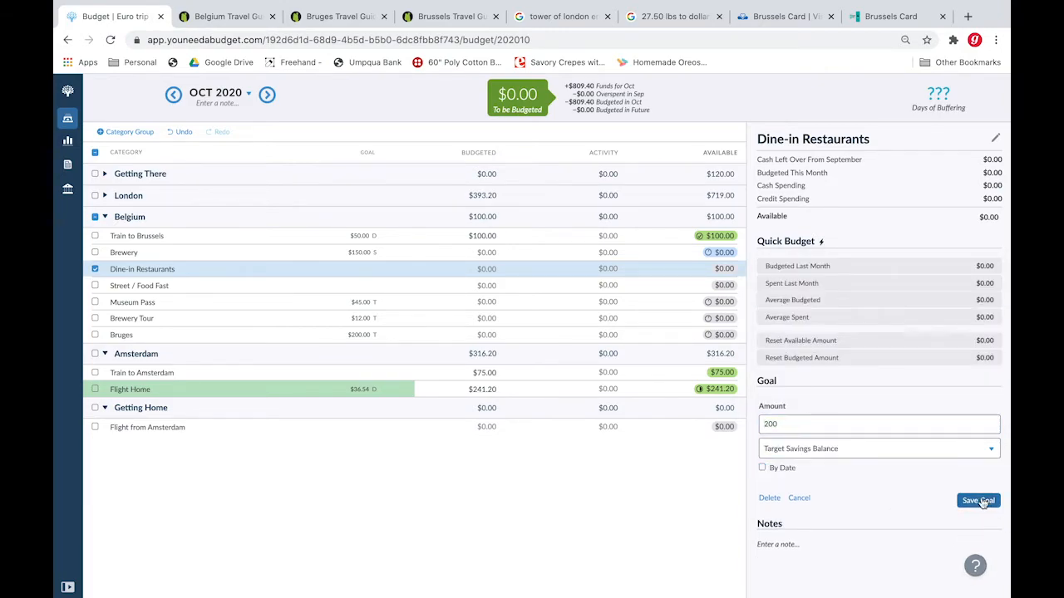
{"action": "left_click", "coordinate": [982, 502]}
Step: Create a Target Savings Balance goal of $150 without a date for Street / Food Fast, and deselect the category
{"action": "left_click", "coordinate": [249, 286]}
{"action": "left_click", "coordinate": [780, 404]}
{"action": "type", "text": "150"}
{"action": "left_click", "coordinate": [800, 448]}
{"action": "left_click", "coordinate": [829, 316]}
{"action": "left_click", "coordinate": [982, 502]}
{"action": "left_click", "coordinate": [247, 440]}
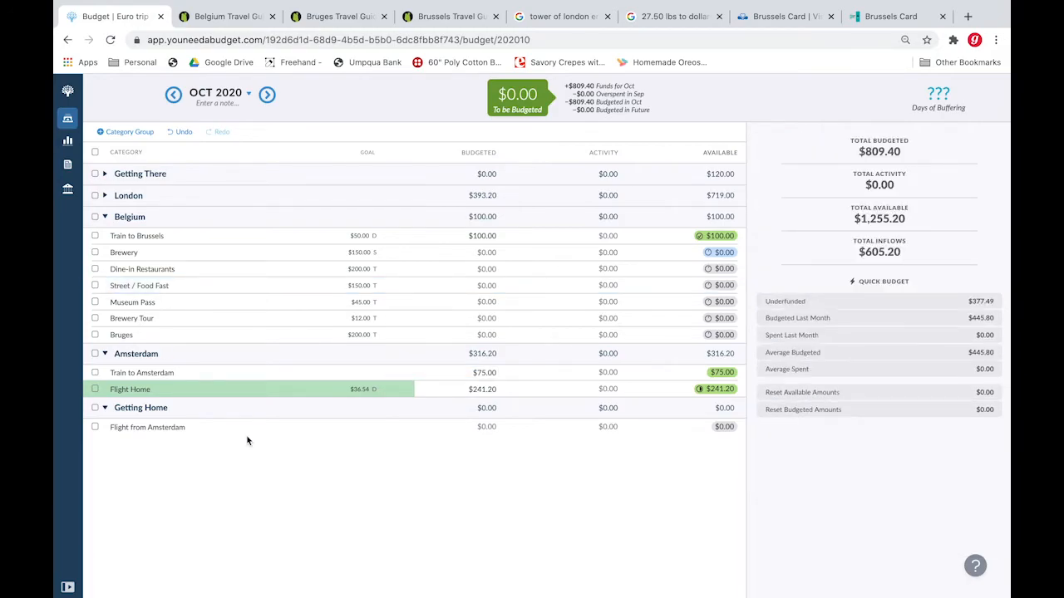
Step: Check the accommodation prices under Typical Costs in the Brussels travel guide, and return to the YNAB budget
{"action": "left_click", "coordinate": [467, 22]}
{"action": "scroll", "coordinate": [412, 247], "scroll_direction": "up", "scroll_amount": 1}
{"action": "scroll", "coordinate": [413, 247], "scroll_direction": "up", "scroll_amount": 10}
{"action": "scroll", "coordinate": [411, 247], "scroll_direction": "down", "scroll_amount": 2}
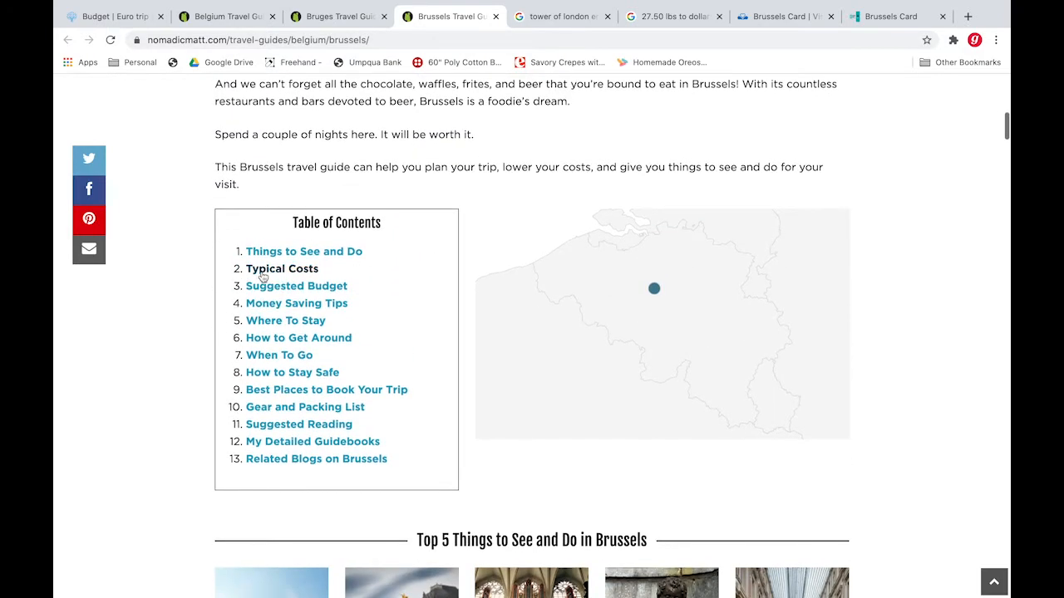
{"action": "left_click", "coordinate": [264, 271]}
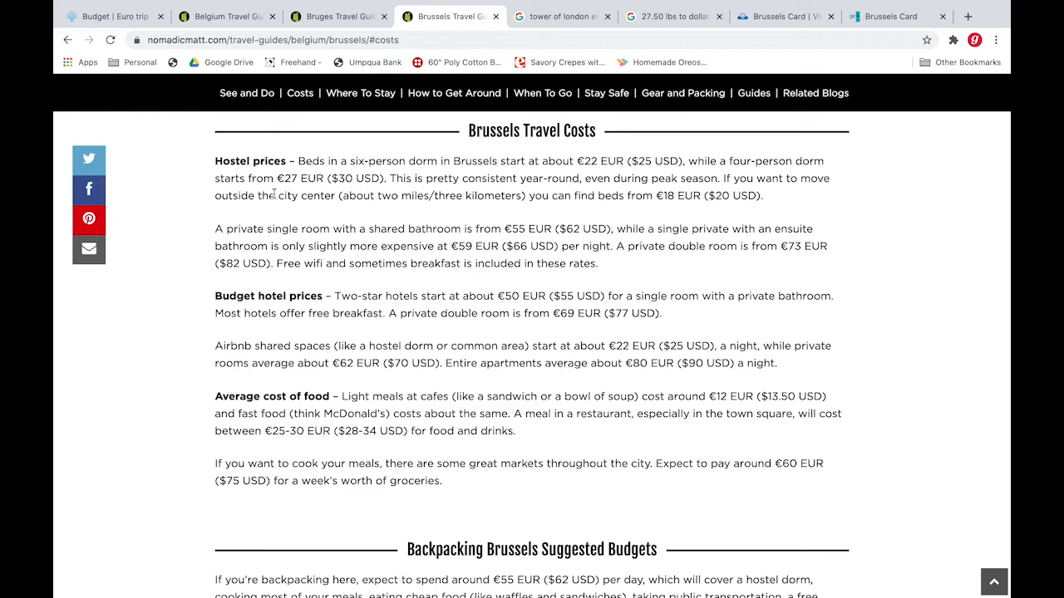
{"action": "key", "text": "ctrl+shift+Tab"}
{"action": "key", "text": "ctrl+shift+Tab"}
{"action": "key", "text": "ctrl+shift+Tab"}
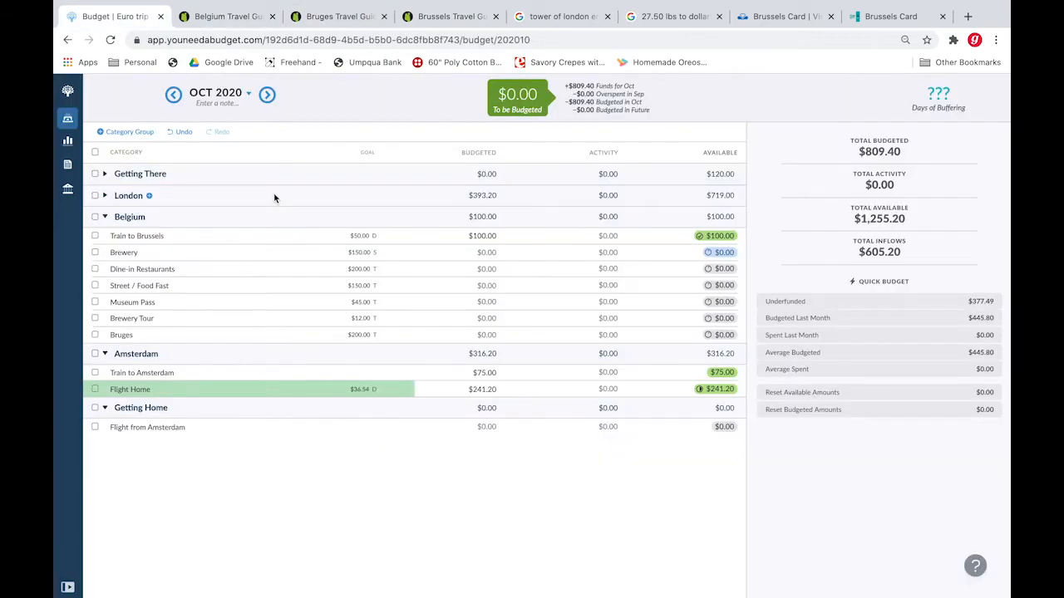
Step: Add a category named Hostel - Private Room to the Belgium group and place it below Train to Brussels
{"action": "left_click", "coordinate": [153, 218]}
{"action": "type", "text": "Hostel "}
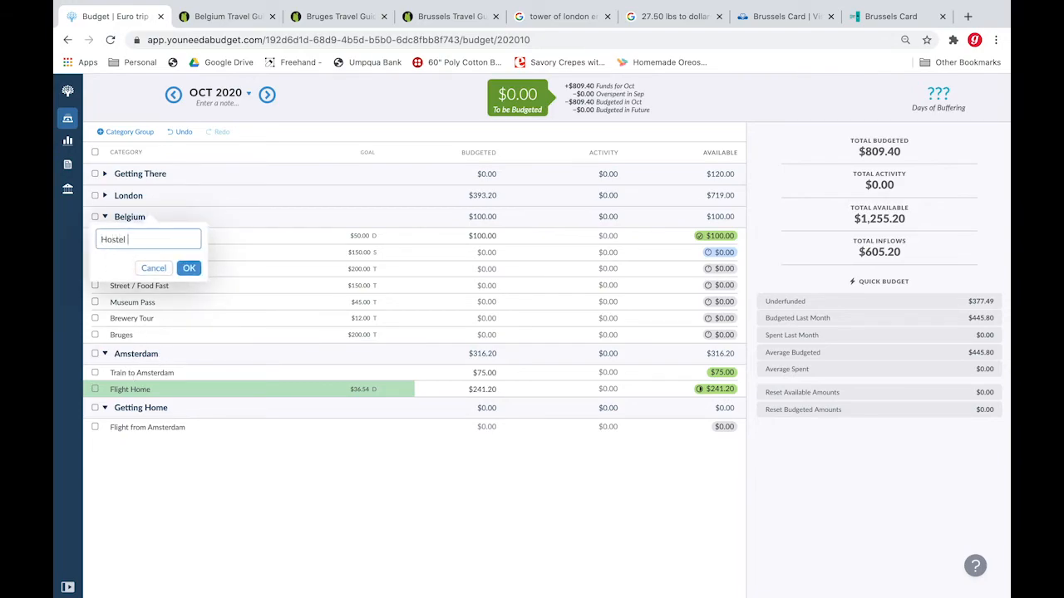
{"action": "type", "text": "- Private roo"}
{"action": "key", "text": "BackSpace"}
{"action": "key", "text": "BackSpace"}
{"action": "key", "text": "BackSpace"}
{"action": "type", "text": "Room"}
{"action": "key", "text": "Return"}
{"action": "left_click_drag", "start_coordinate": [170, 238], "coordinate": [169, 277]}
Step: Read the hostel and private room prices in the Bruges travel guide, and return to the YNAB budget
{"action": "key", "text": "ctrl+Tab"}
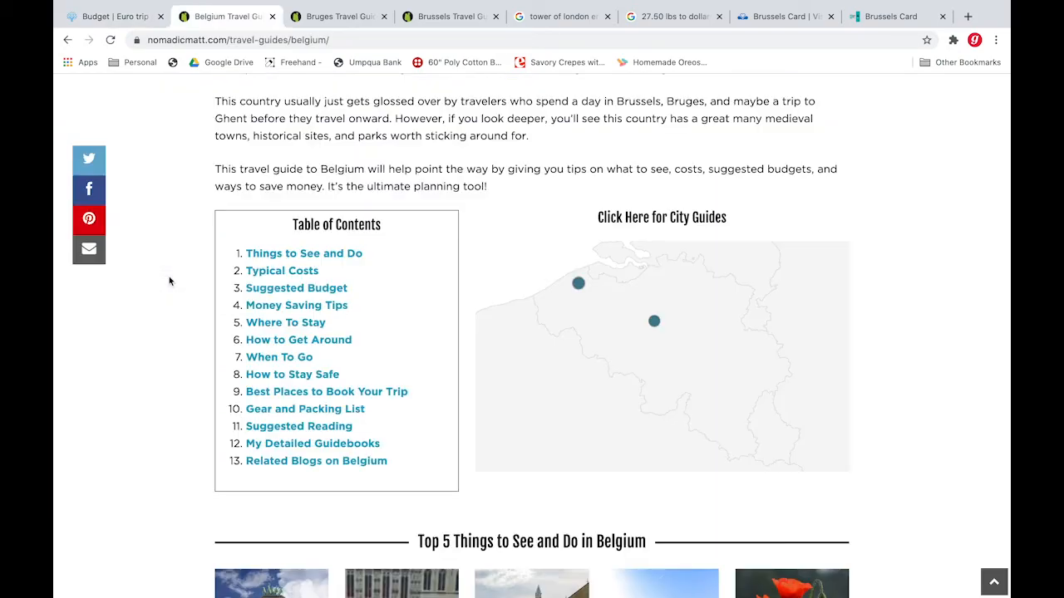
{"action": "key", "text": "ctrl+Tab"}
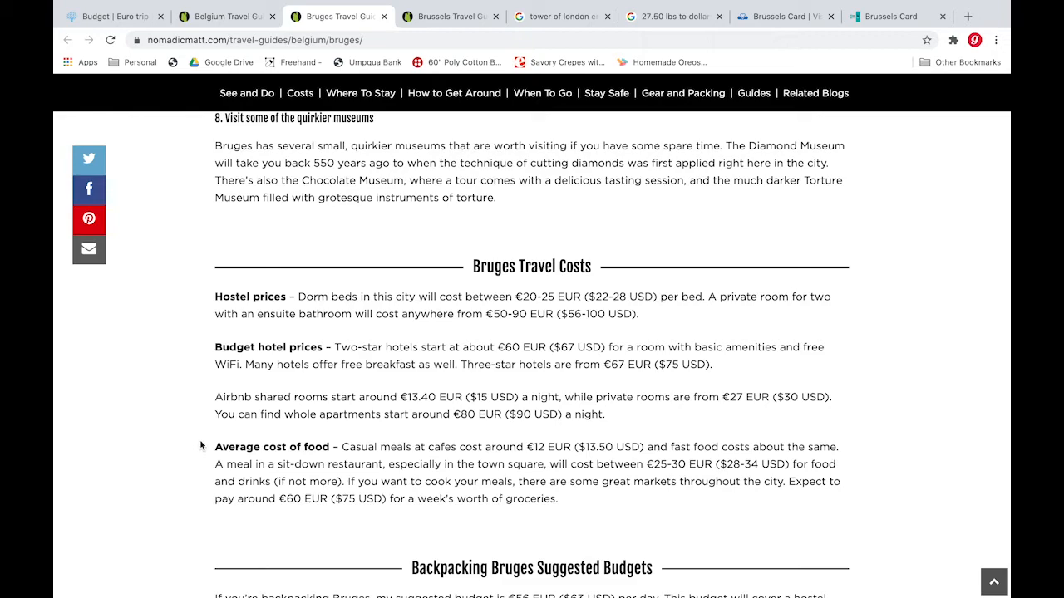
{"action": "key", "text": "ctrl+shift+Tab"}
{"action": "key", "text": "ctrl+shift+Tab"}
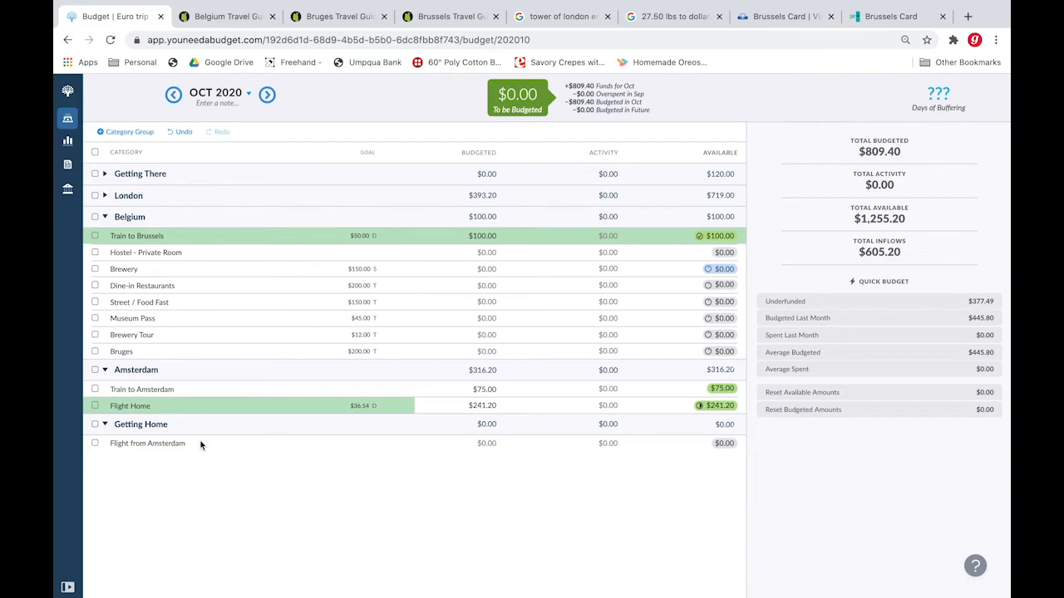
{"action": "key", "text": "ctrl+Tab"}
{"action": "key", "text": "ctrl+Tab"}
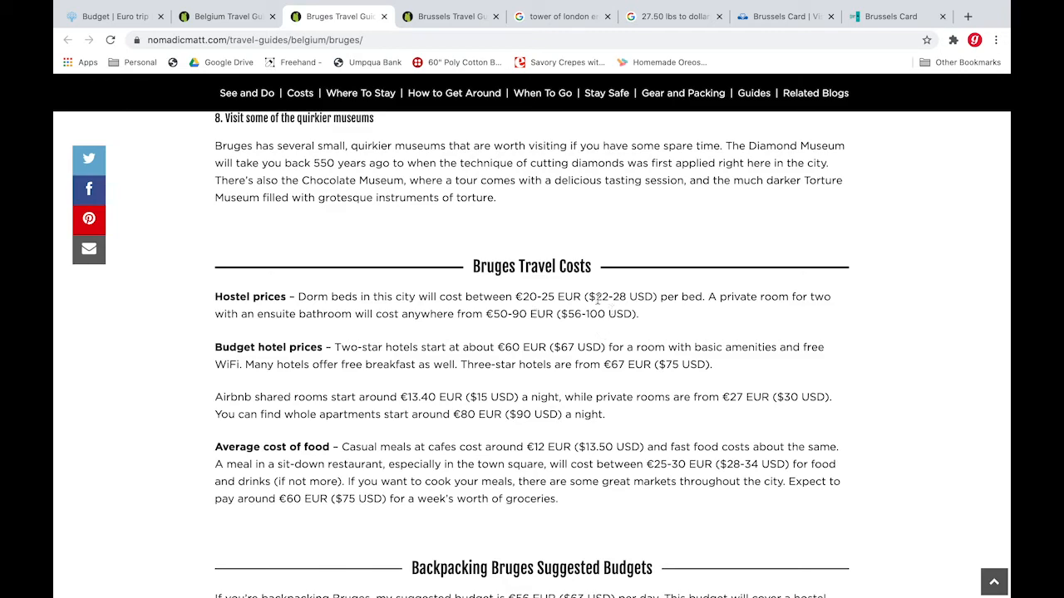
{"action": "mouse_move", "coordinate": [89, 4]}
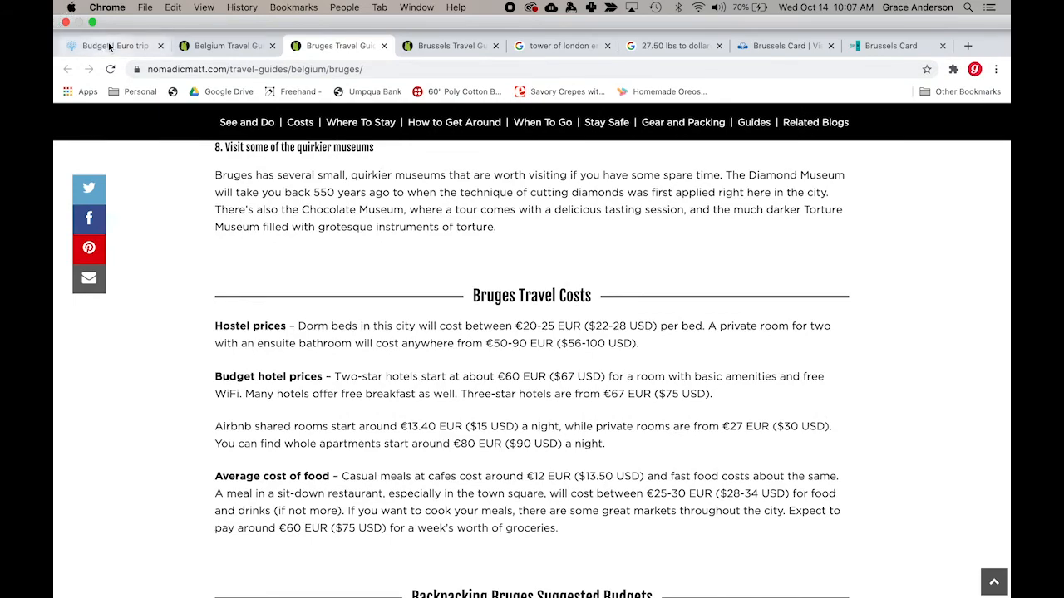
{"action": "left_click", "coordinate": [93, 15]}
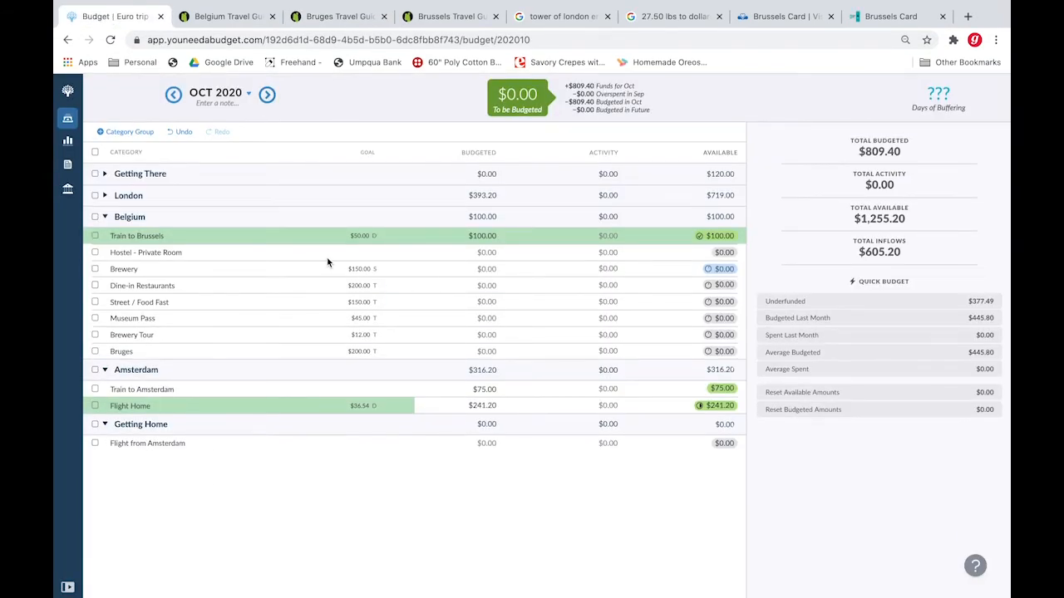
Step: Budget $225 for Hostel - Private Room in October, calculated as a multiple of 75
{"action": "left_click", "coordinate": [487, 252]}
{"action": "type", "text": "74."}
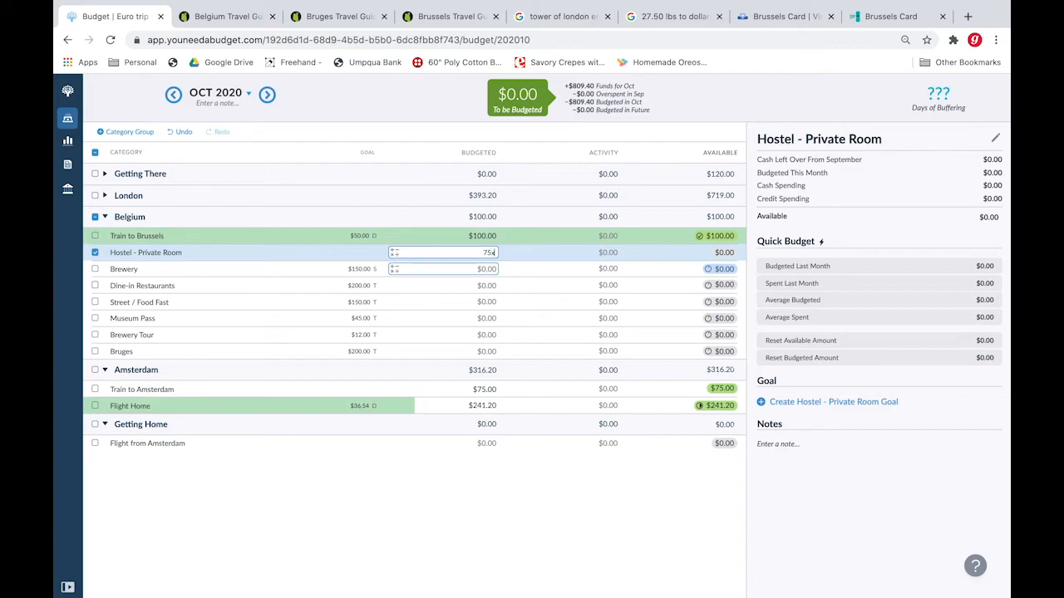
{"action": "type", "text": "4"}
{"action": "key", "text": "Return"}
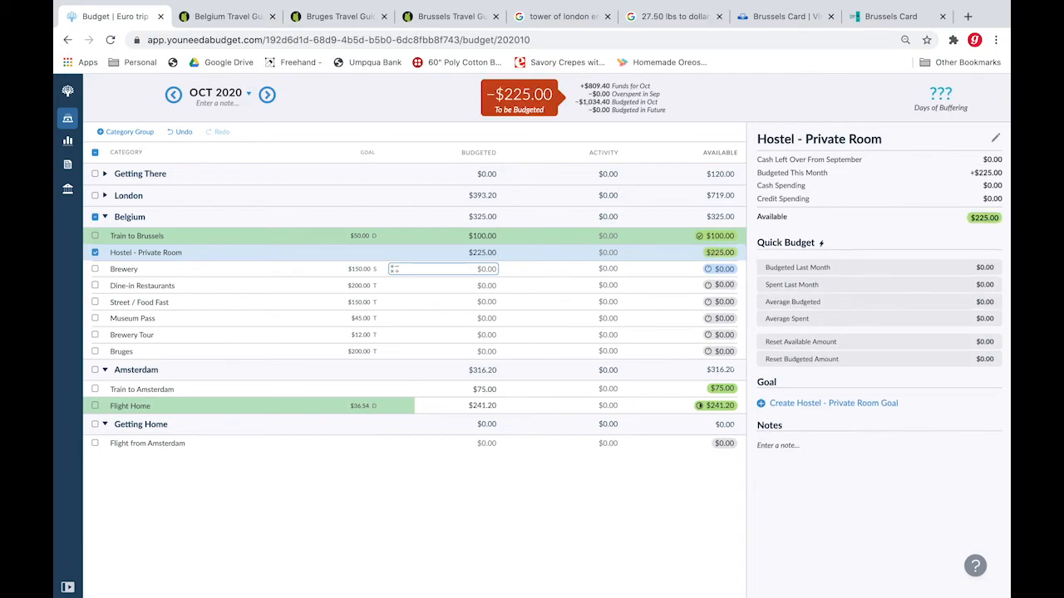
Step: Create a Target Savings Balance goal of $225 without a date for Hostel - Private Room
{"action": "left_click", "coordinate": [817, 405]}
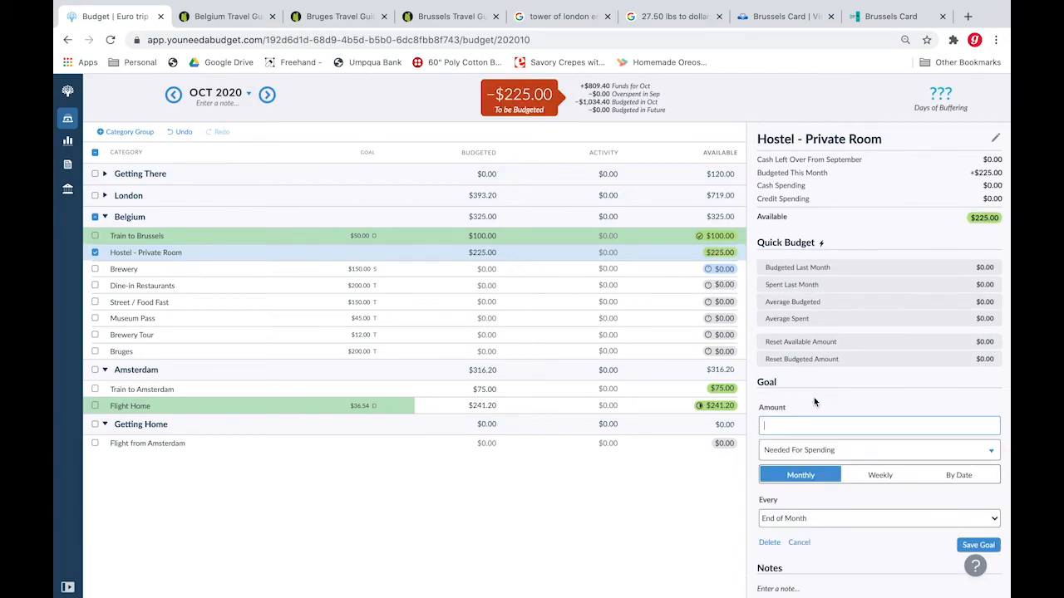
{"action": "type", "text": "225"}
{"action": "left_click", "coordinate": [801, 448]}
{"action": "left_click", "coordinate": [802, 319]}
{"action": "left_click", "coordinate": [762, 470]}
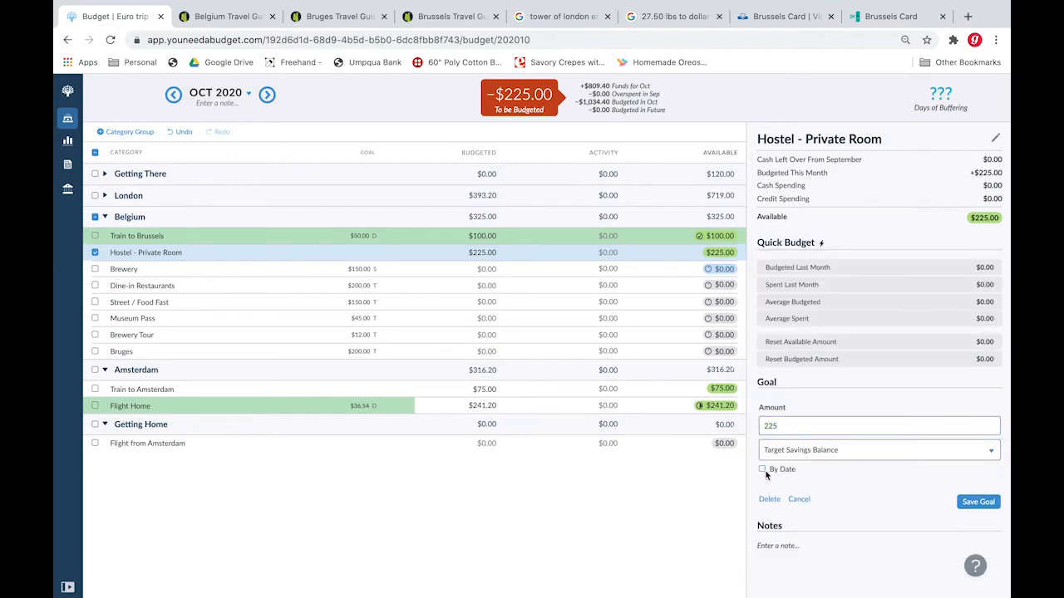
{"action": "left_click", "coordinate": [967, 502]}
Step: Set the October budgeted amount for Hostel - Private Room to 0, and refresh the goal display by switching months and back
{"action": "left_click", "coordinate": [447, 252]}
{"action": "type", "text": "0"}
{"action": "key", "text": "Return"}
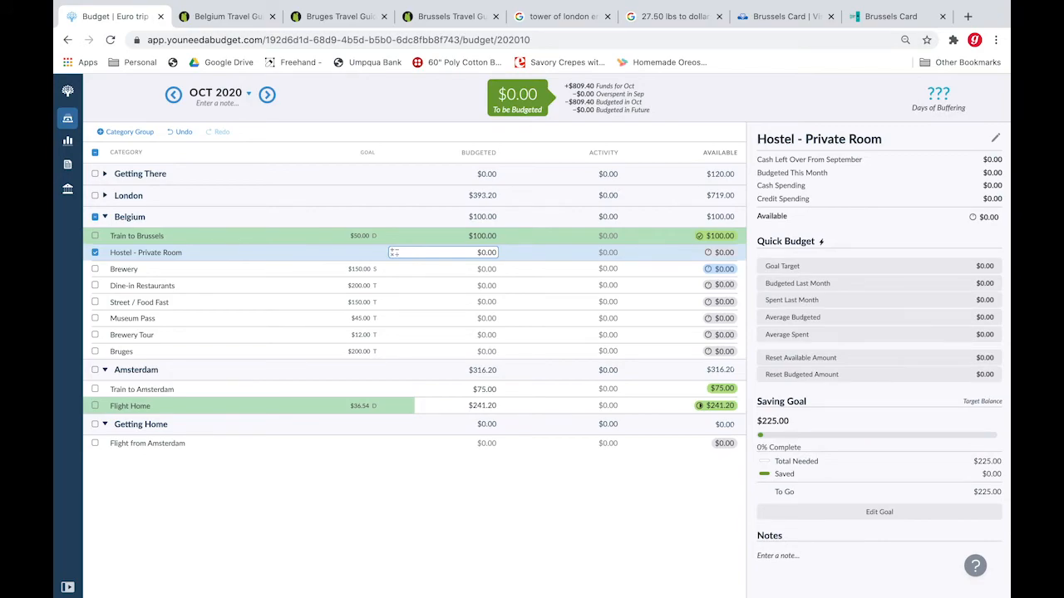
{"action": "key", "text": "Tab"}
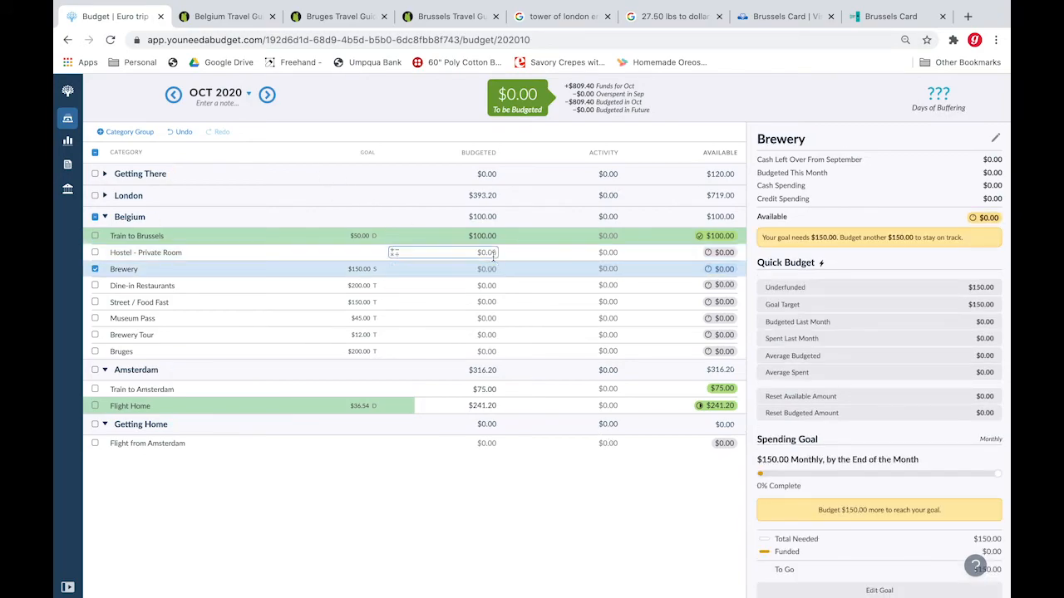
{"action": "left_click", "coordinate": [492, 253]}
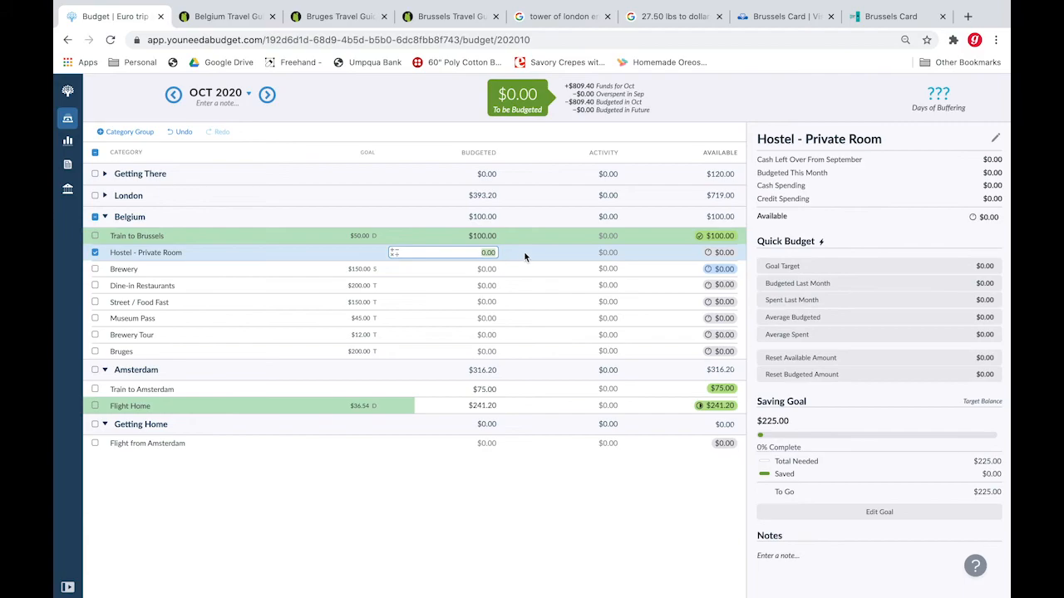
{"action": "left_click", "coordinate": [264, 96]}
{"action": "left_click", "coordinate": [172, 94]}
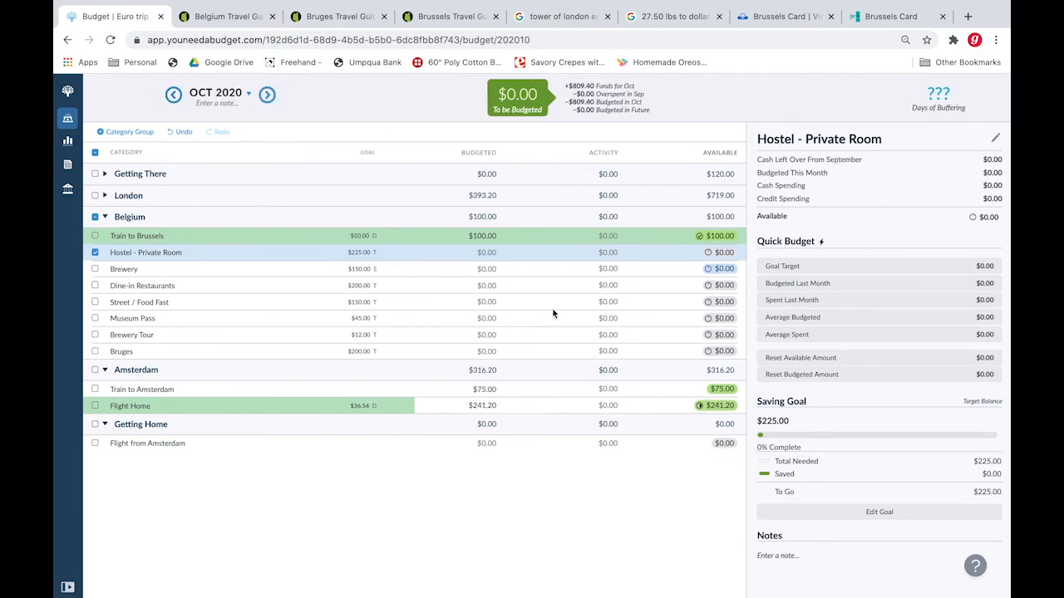